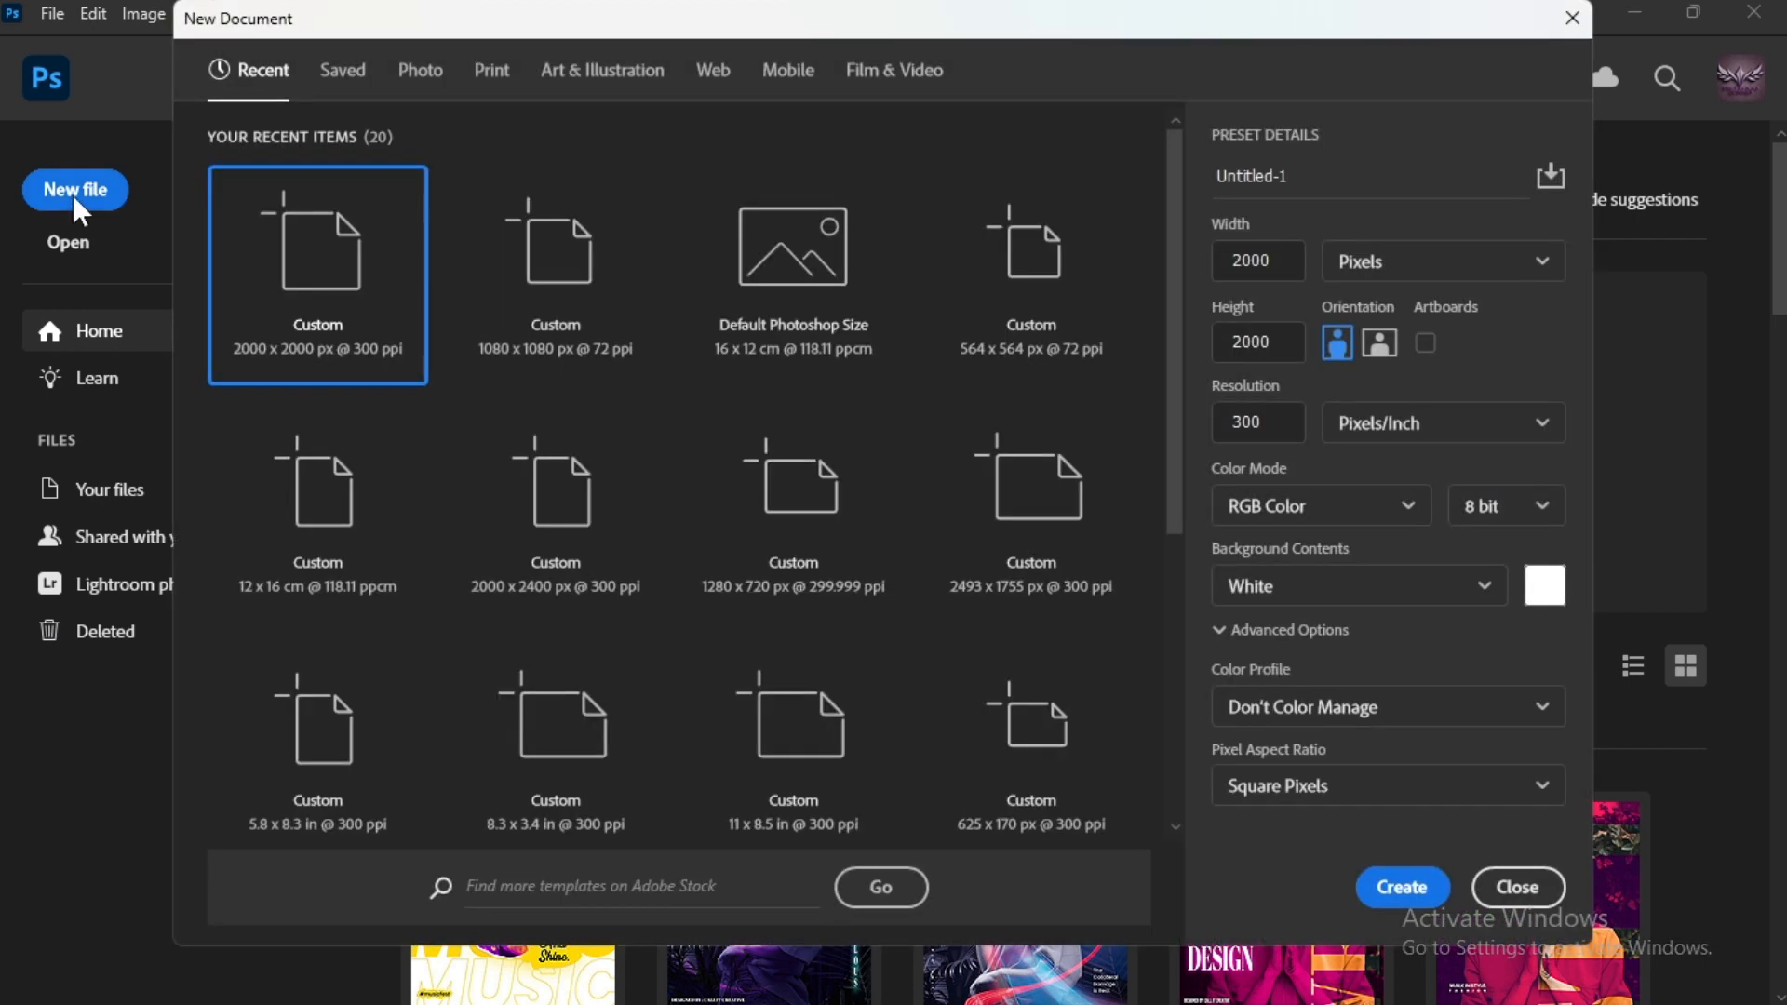
Create a 2000 × 2000 px document at 300 ppi in 16-bit RGB with a white background.
{"action": "double_click", "coordinate": [1262, 260]}
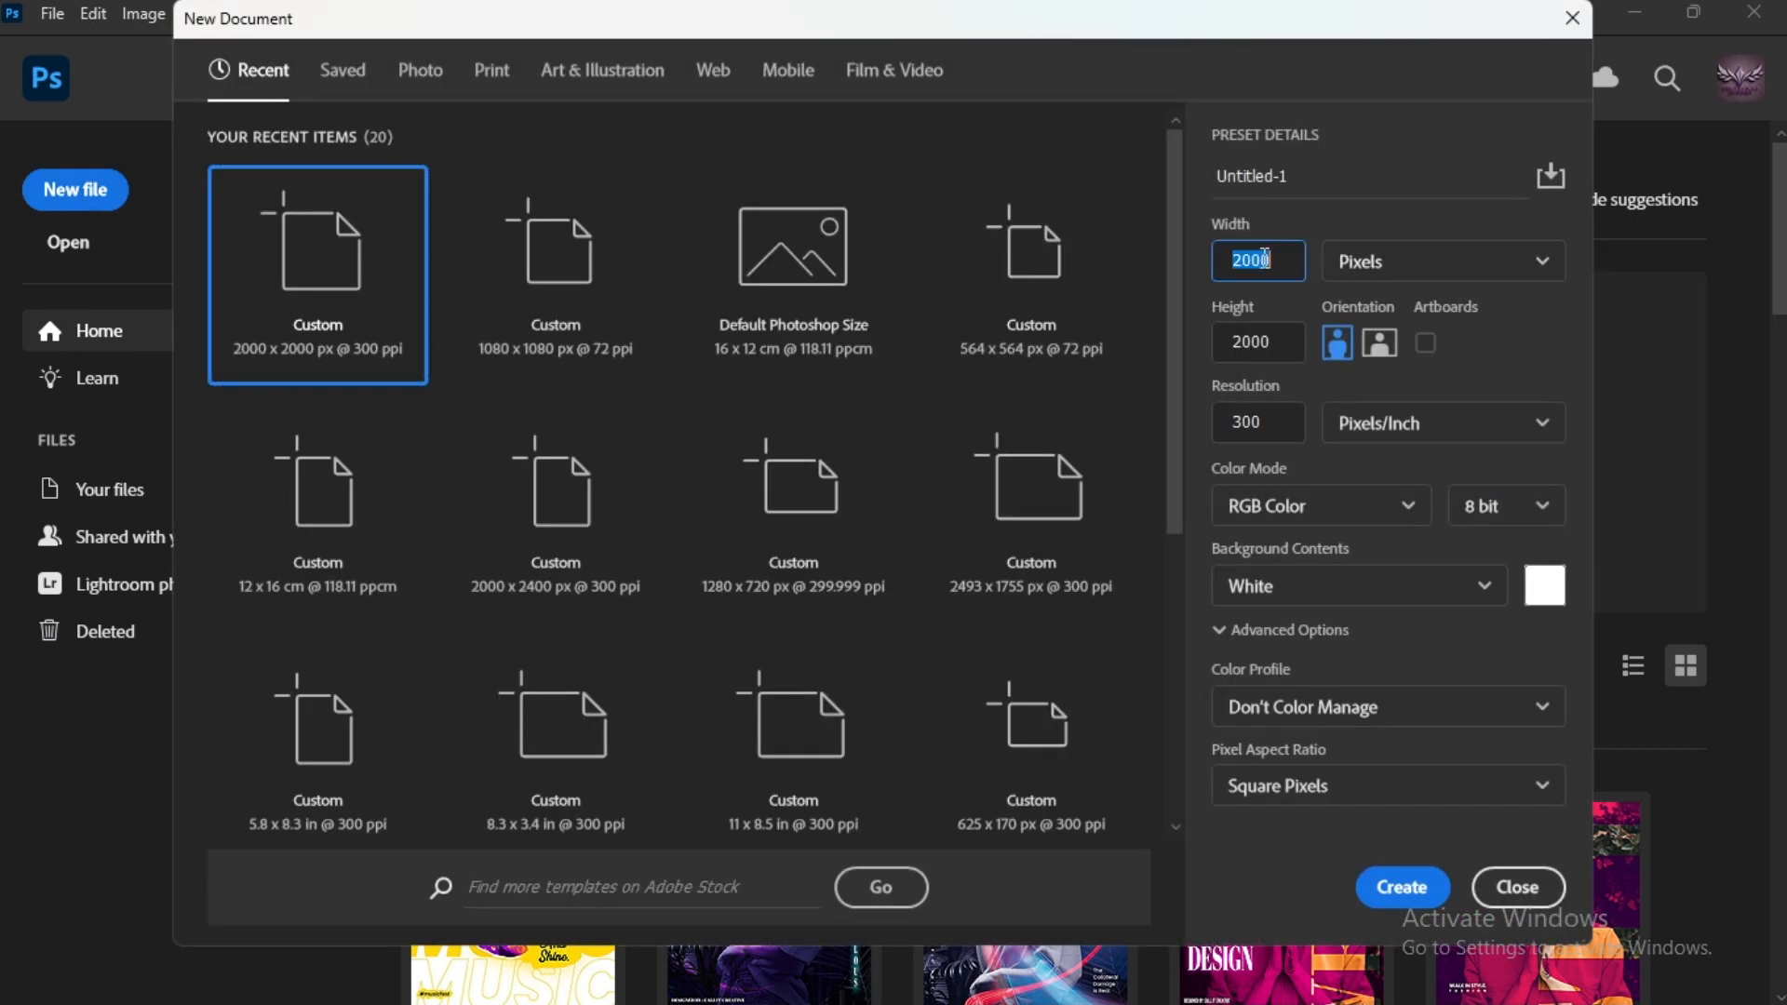
{"action": "double_click", "coordinate": [1269, 342]}
{"action": "left_click_drag", "start_coordinate": [1279, 428], "coordinate": [1205, 427]}
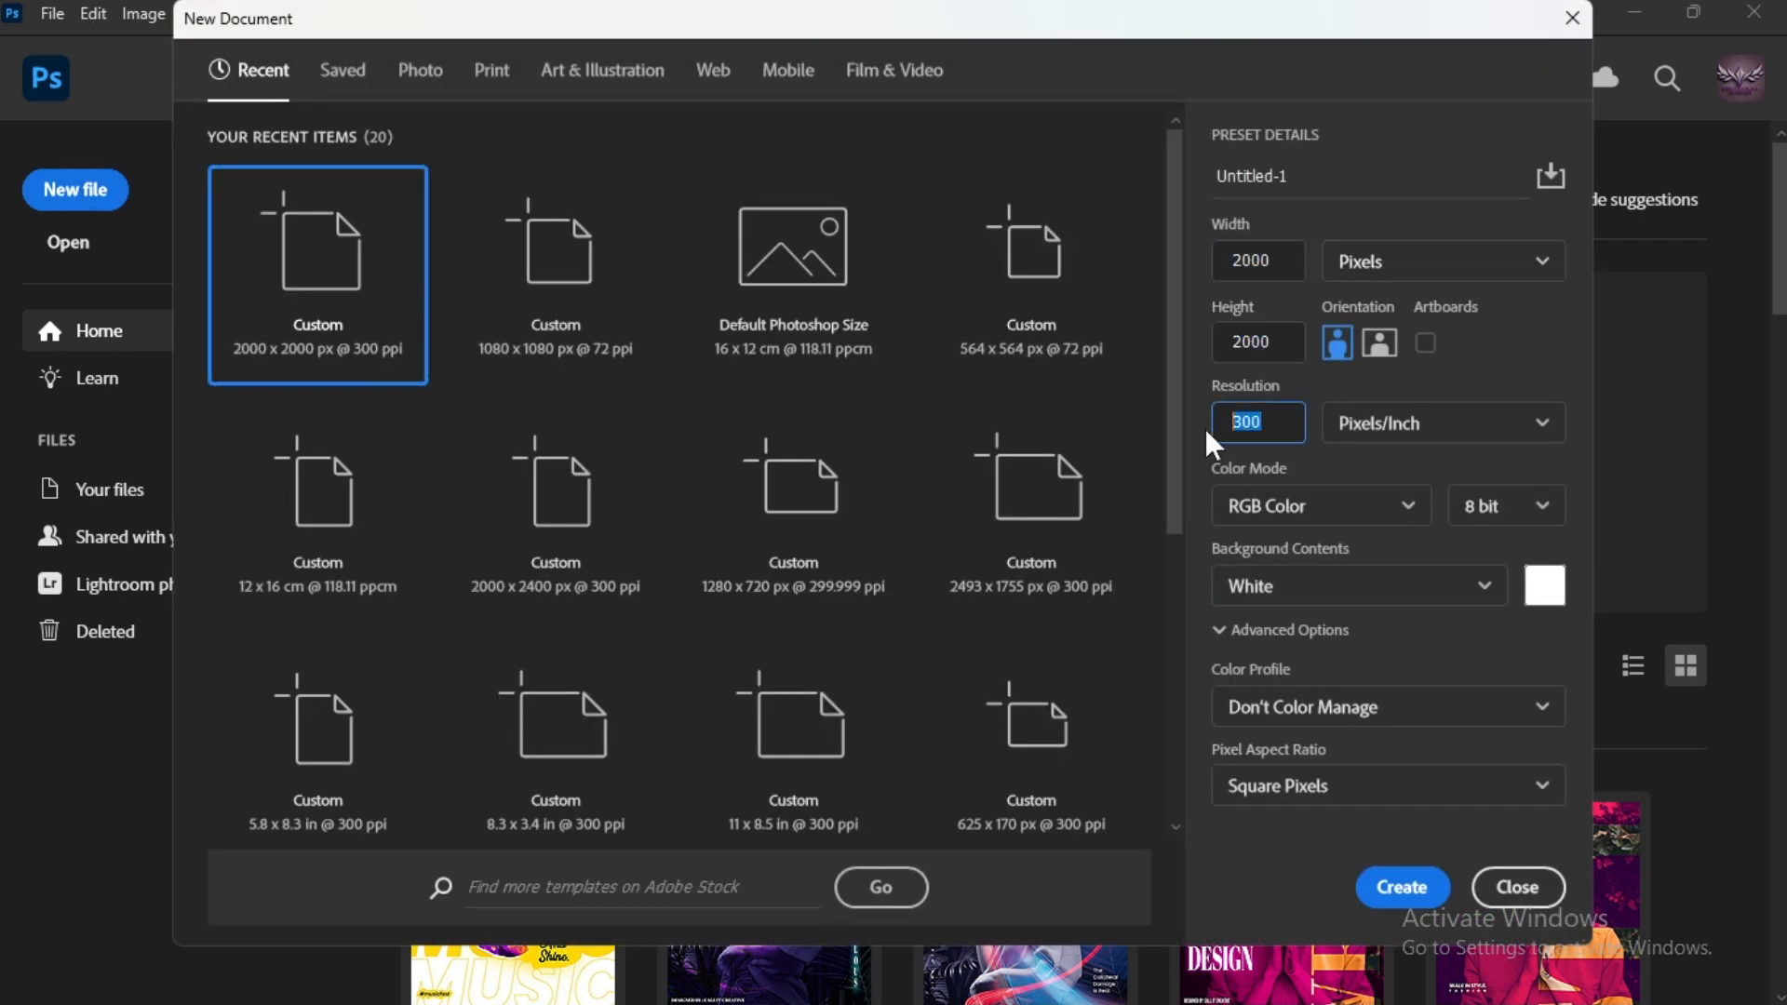
{"action": "left_click", "coordinate": [1335, 514]}
{"action": "left_click", "coordinate": [1340, 634]}
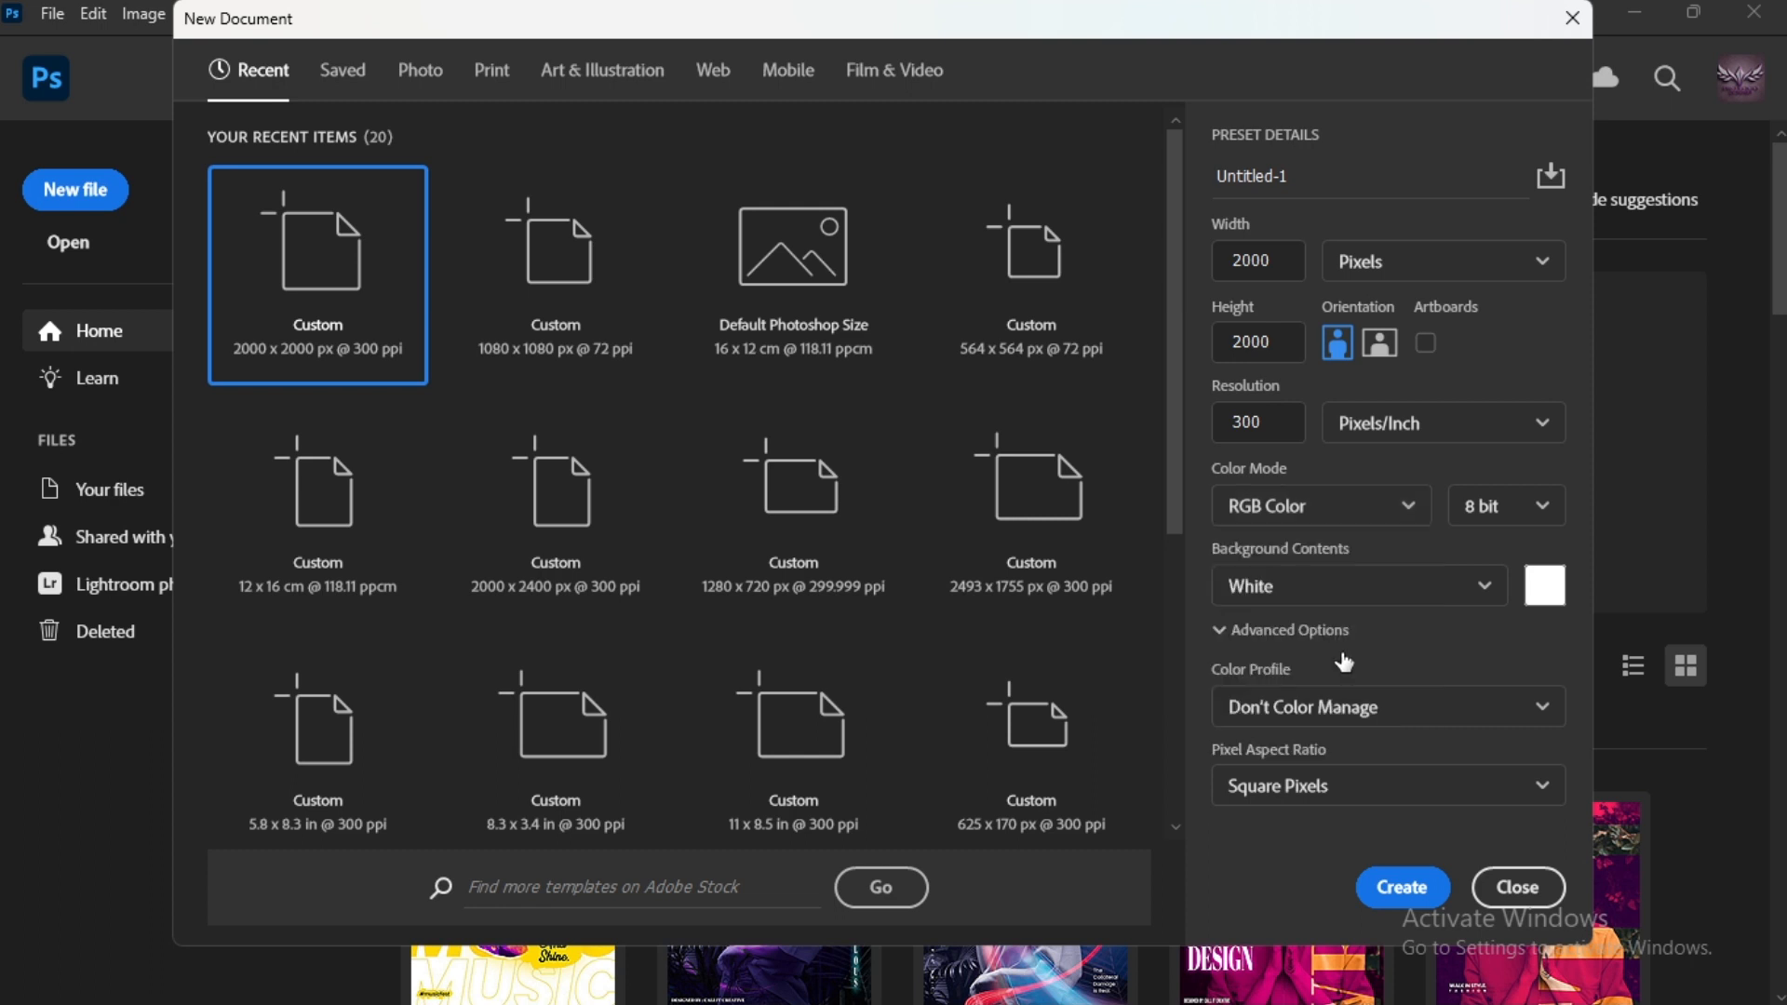
{"action": "left_click", "coordinate": [1335, 720]}
{"action": "left_click", "coordinate": [1316, 461]}
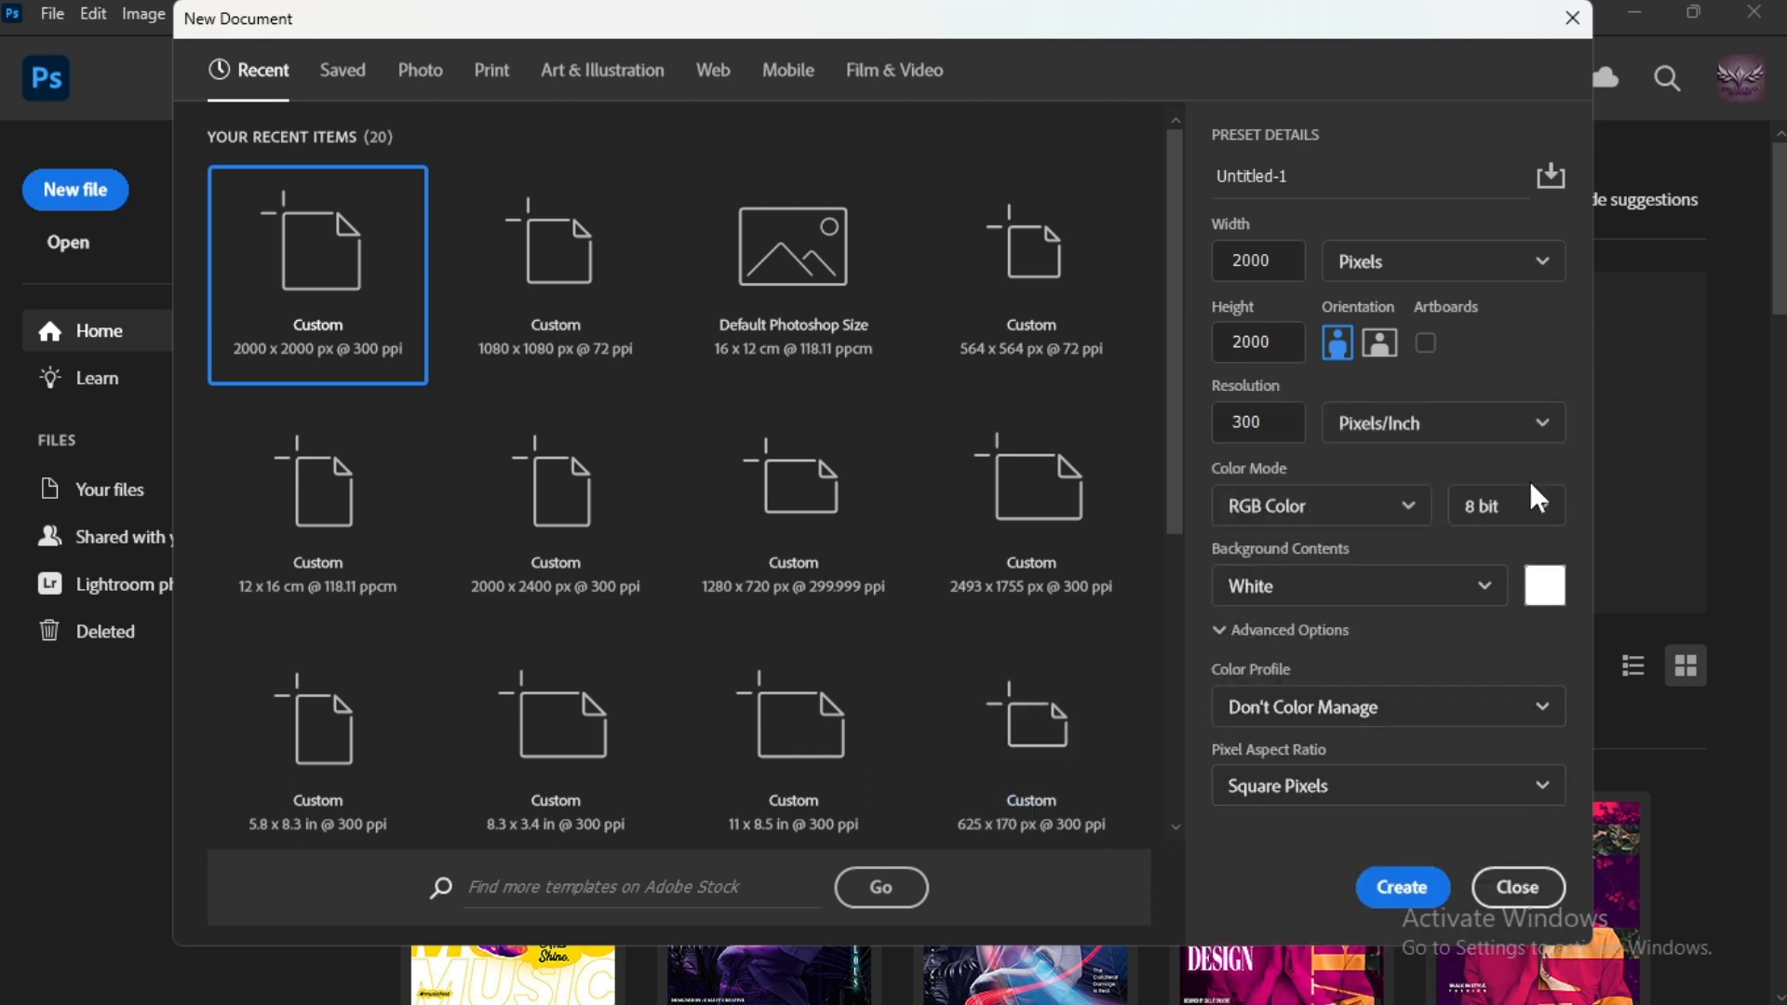
{"action": "left_click", "coordinate": [1525, 508]}
{"action": "left_click", "coordinate": [1488, 598]}
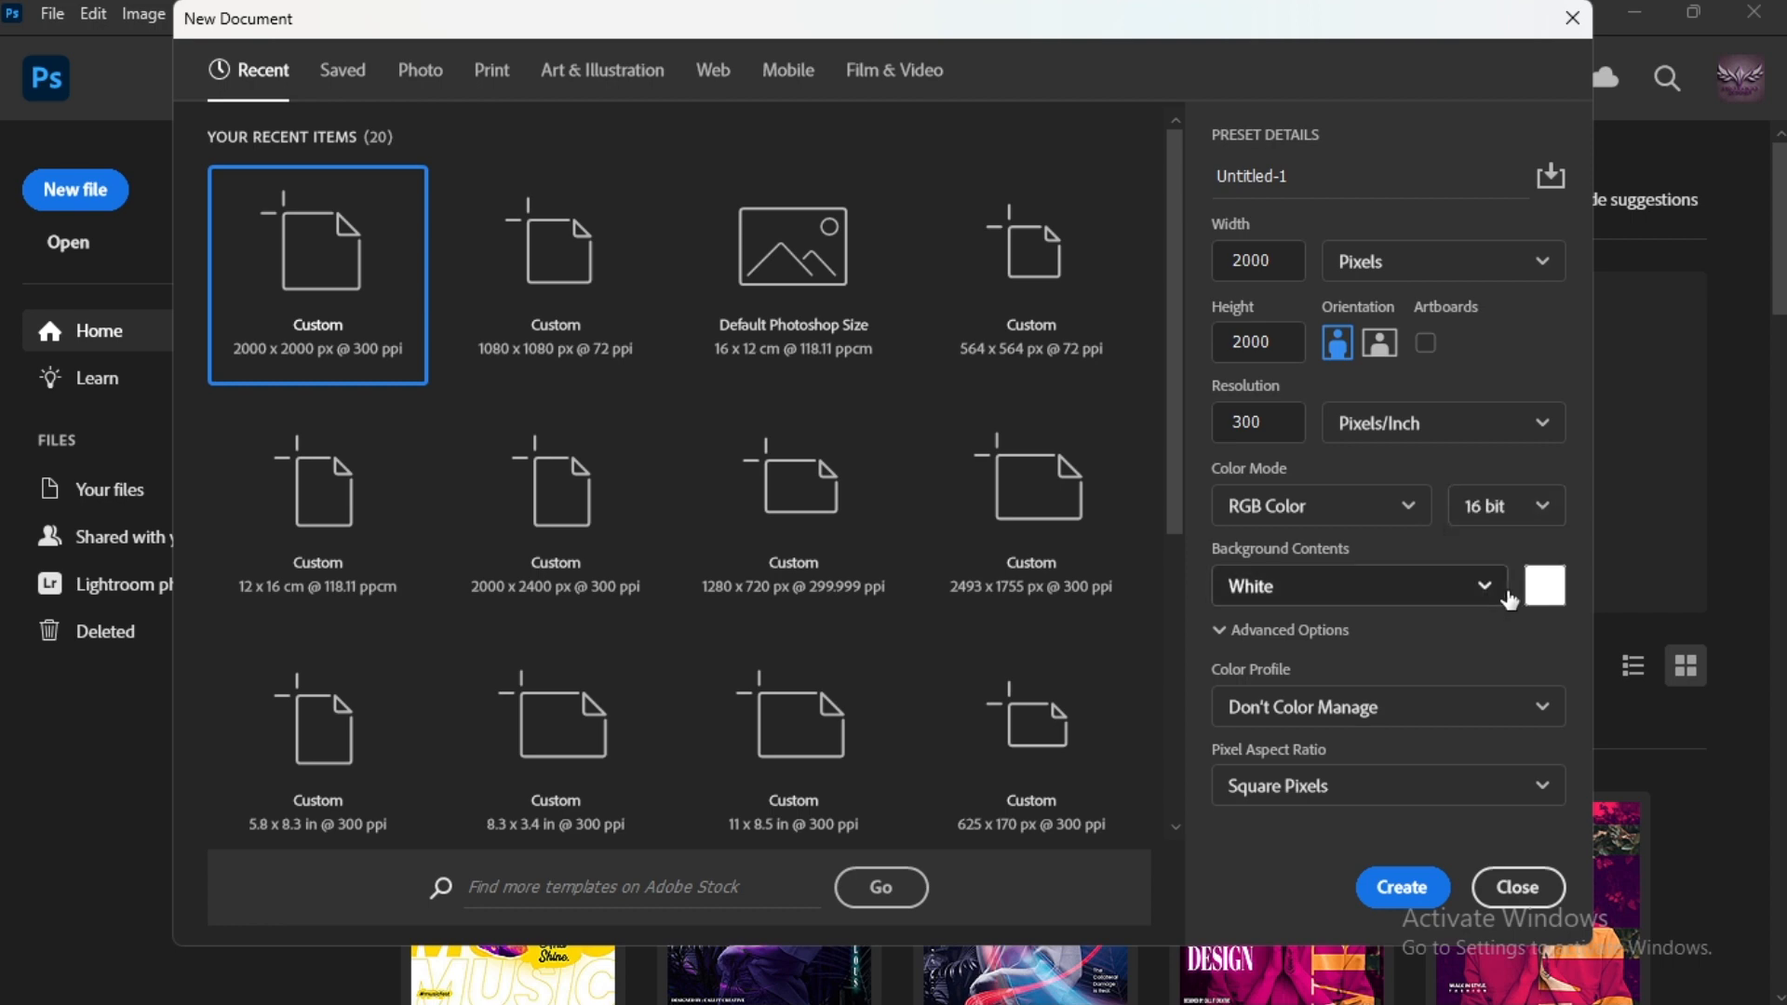
{"action": "left_click", "coordinate": [1401, 887]}
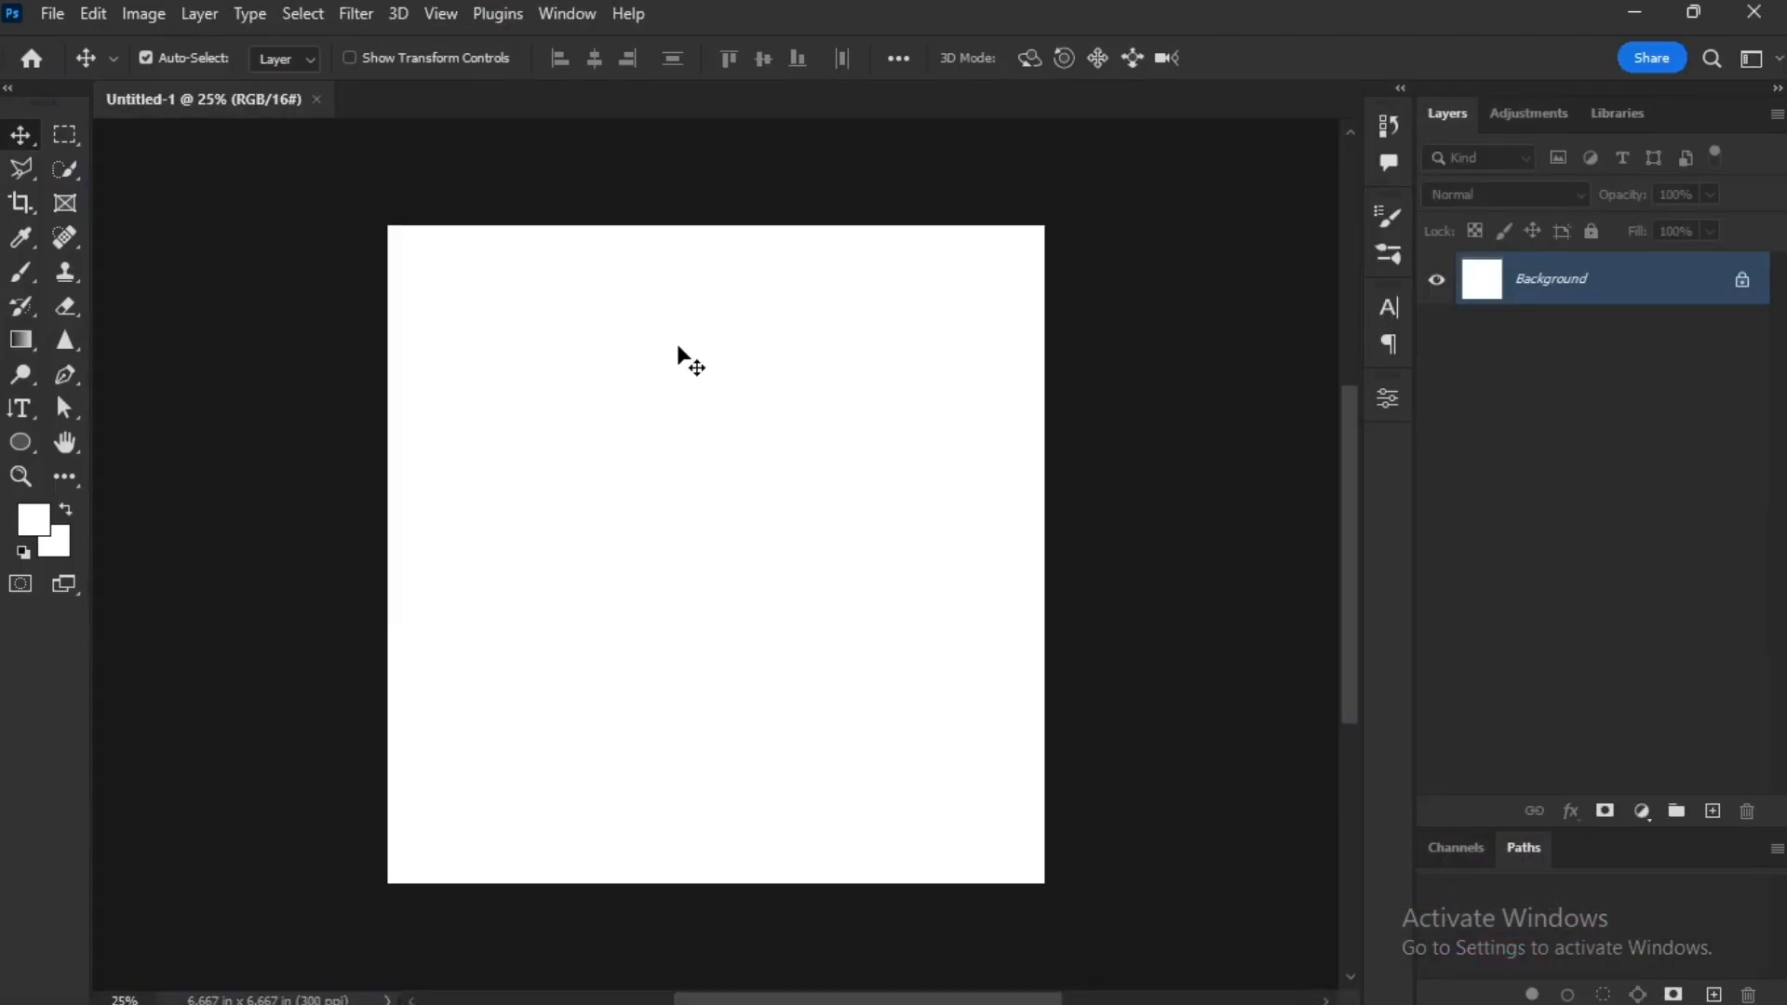
Place the portrait photo of the red-haired woman from the file browser into the new document.
{"action": "key", "text": "alt+Tab"}
{"action": "key", "text": "alt+Tab"}
{"action": "key", "text": "alt+Tab"}
{"action": "key", "text": "alt+Tab"}
{"action": "key", "text": "alt+Tab"}
{"action": "left_click_drag", "start_coordinate": [500, 284], "coordinate": [712, 507]}
{"action": "key", "text": "alt+Tab"}
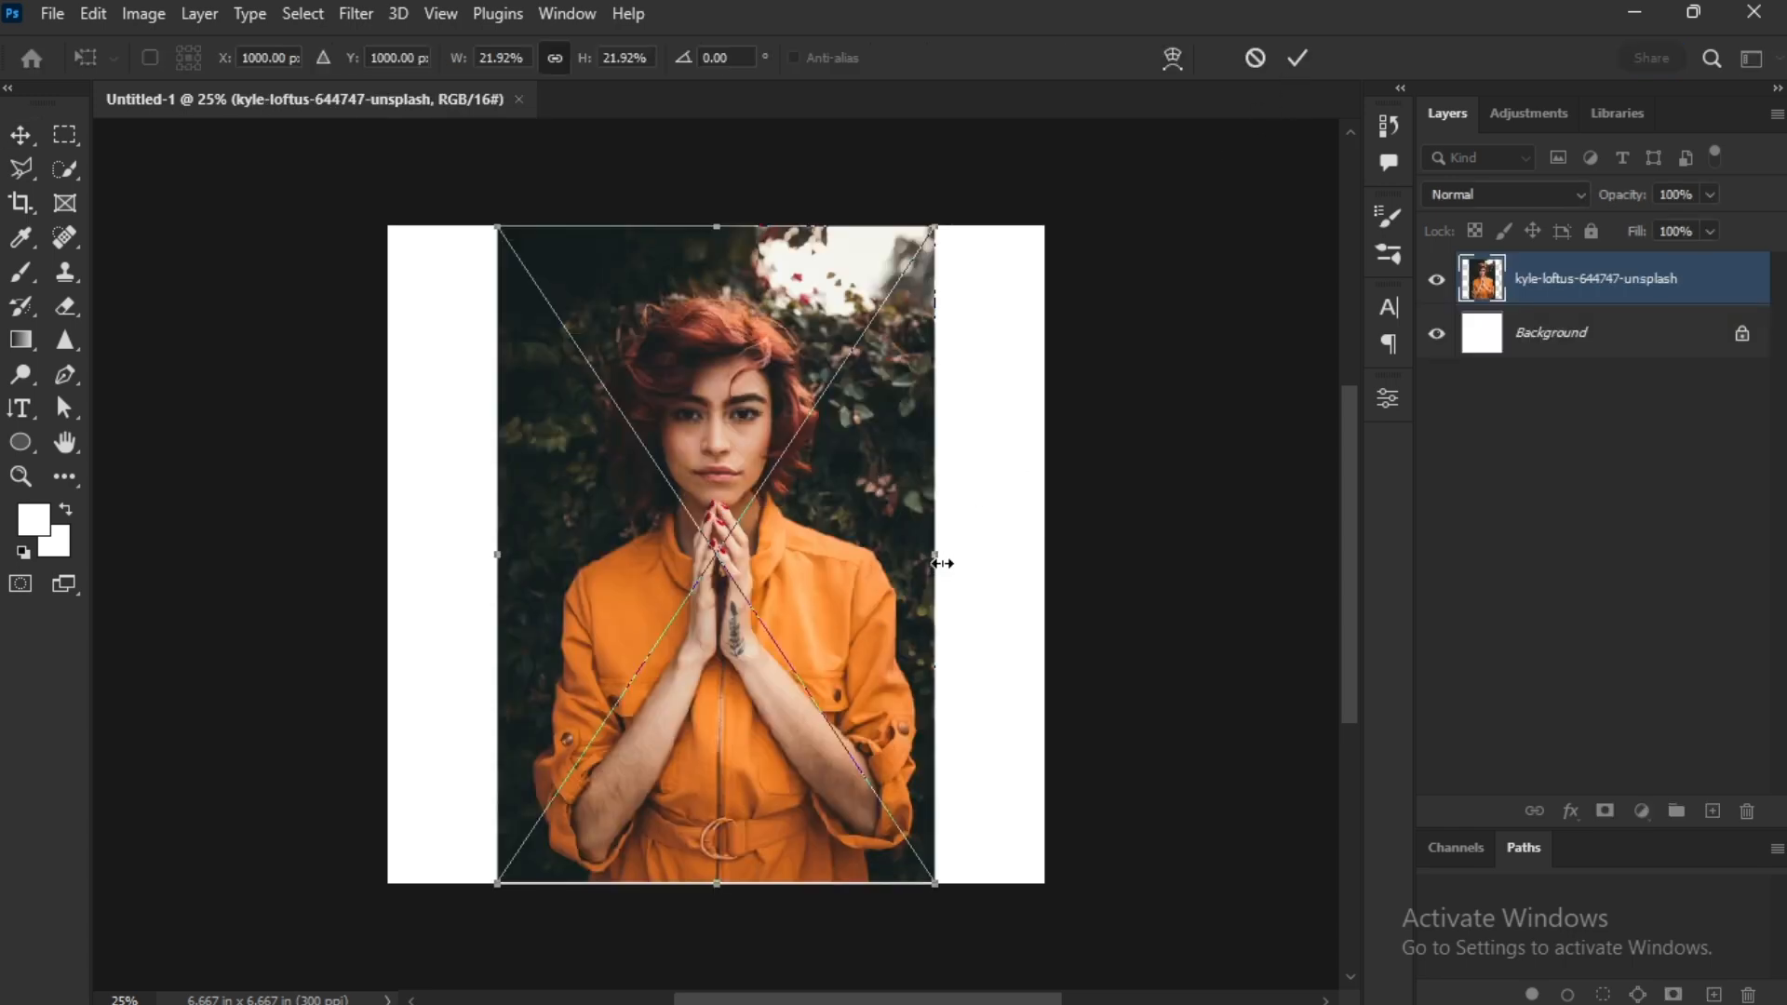
Scale the placed portrait to 32.88% so it spans the canvas width and shift it down to include her whole head.
{"action": "left_click_drag", "start_coordinate": [934, 555], "coordinate": [1047, 563]}
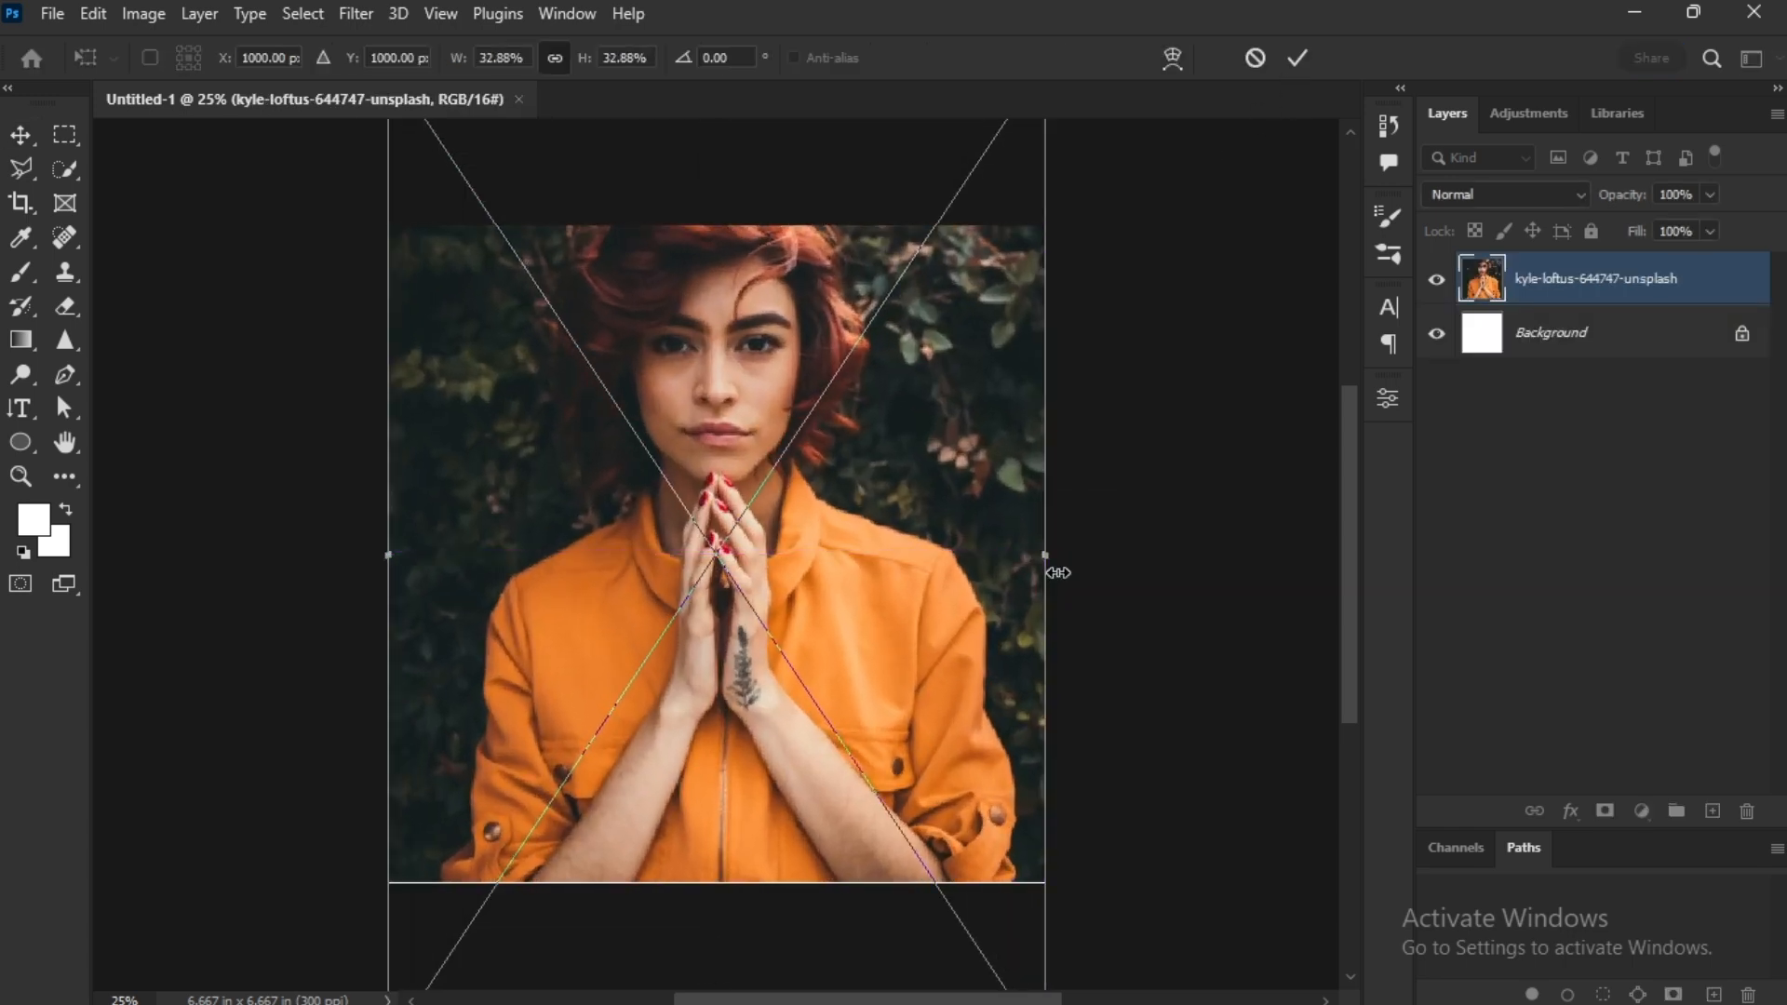
{"action": "left_click", "coordinate": [1298, 58]}
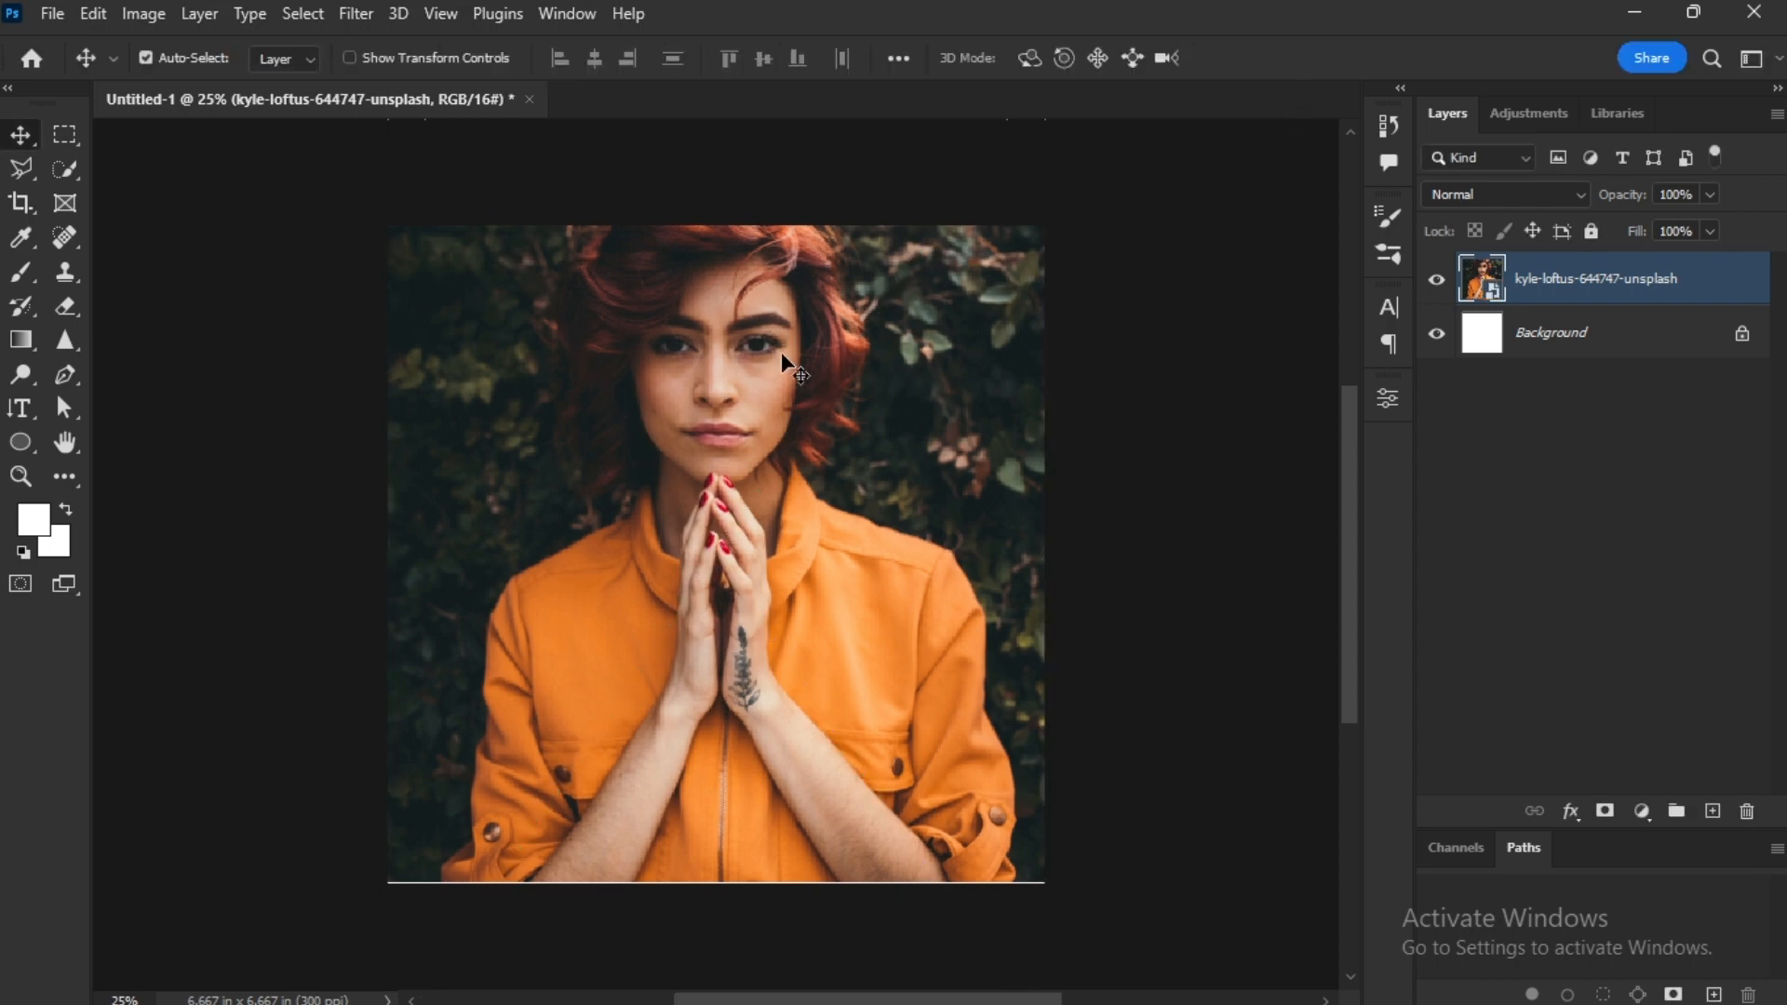
{"action": "left_click_drag", "start_coordinate": [782, 355], "coordinate": [768, 393]}
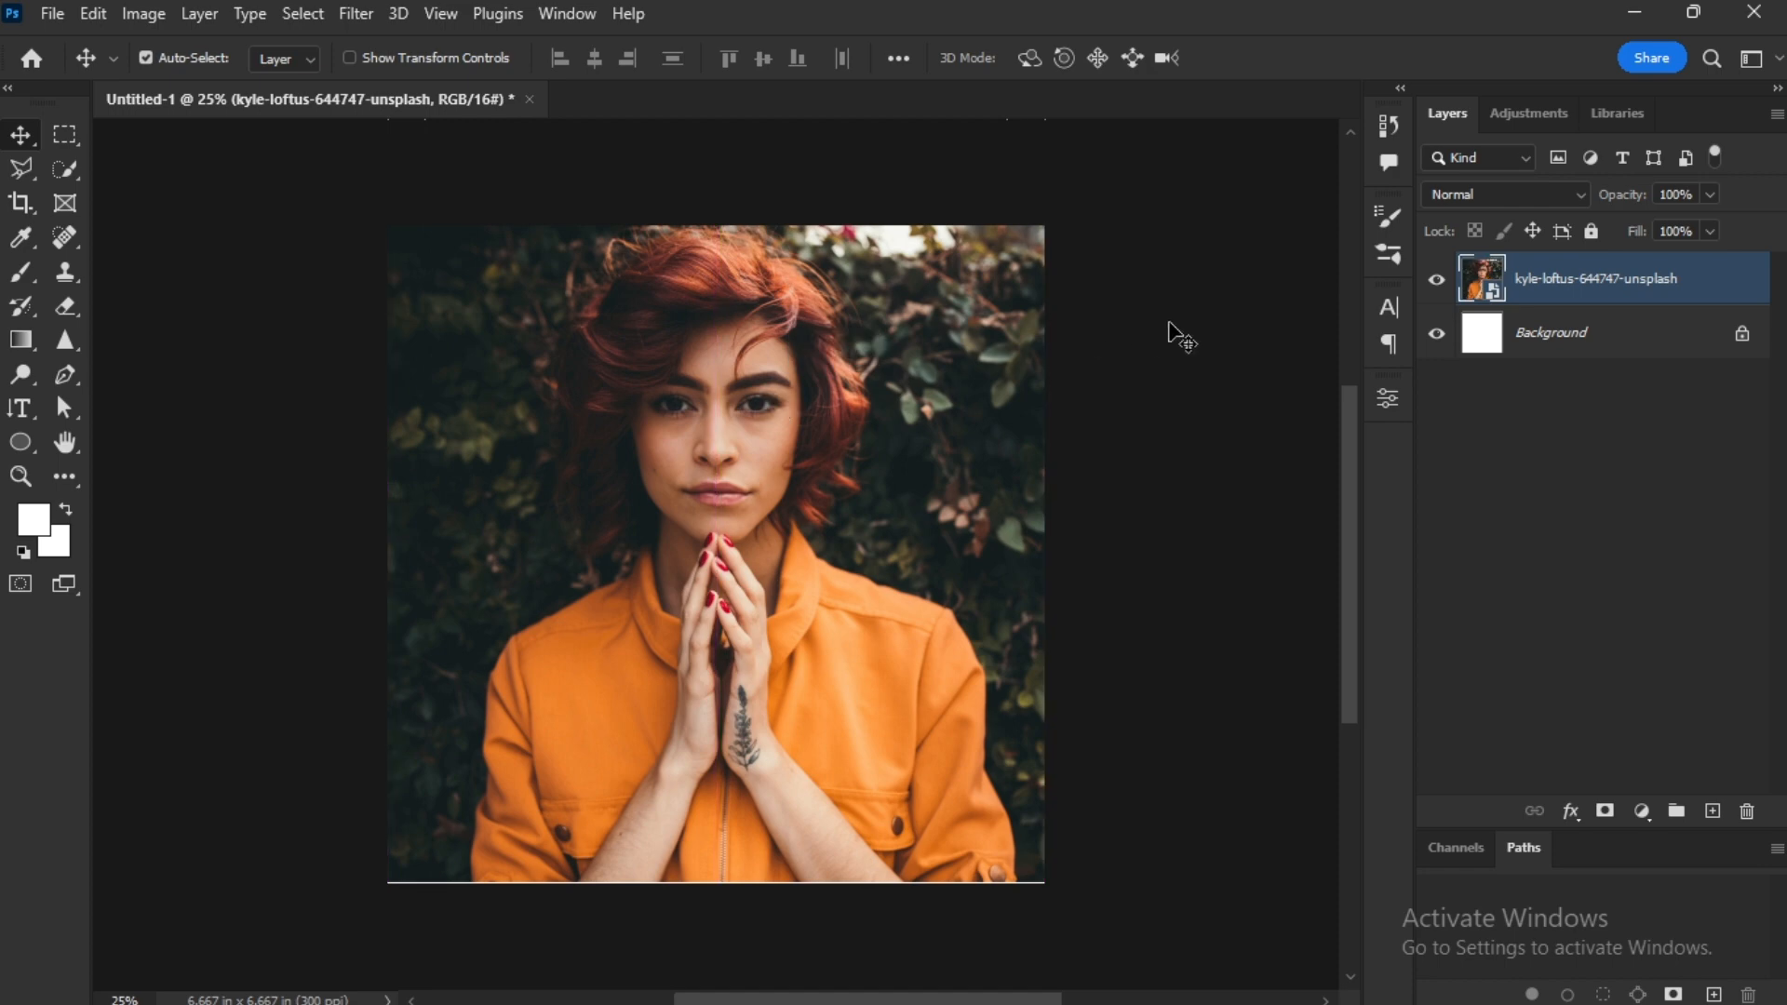
Delete the Background layer and add a Gradient Map adjustment layer above the portrait.
{"action": "left_click", "coordinate": [1741, 335]}
{"action": "left_click_drag", "start_coordinate": [1666, 346], "coordinate": [1747, 811]}
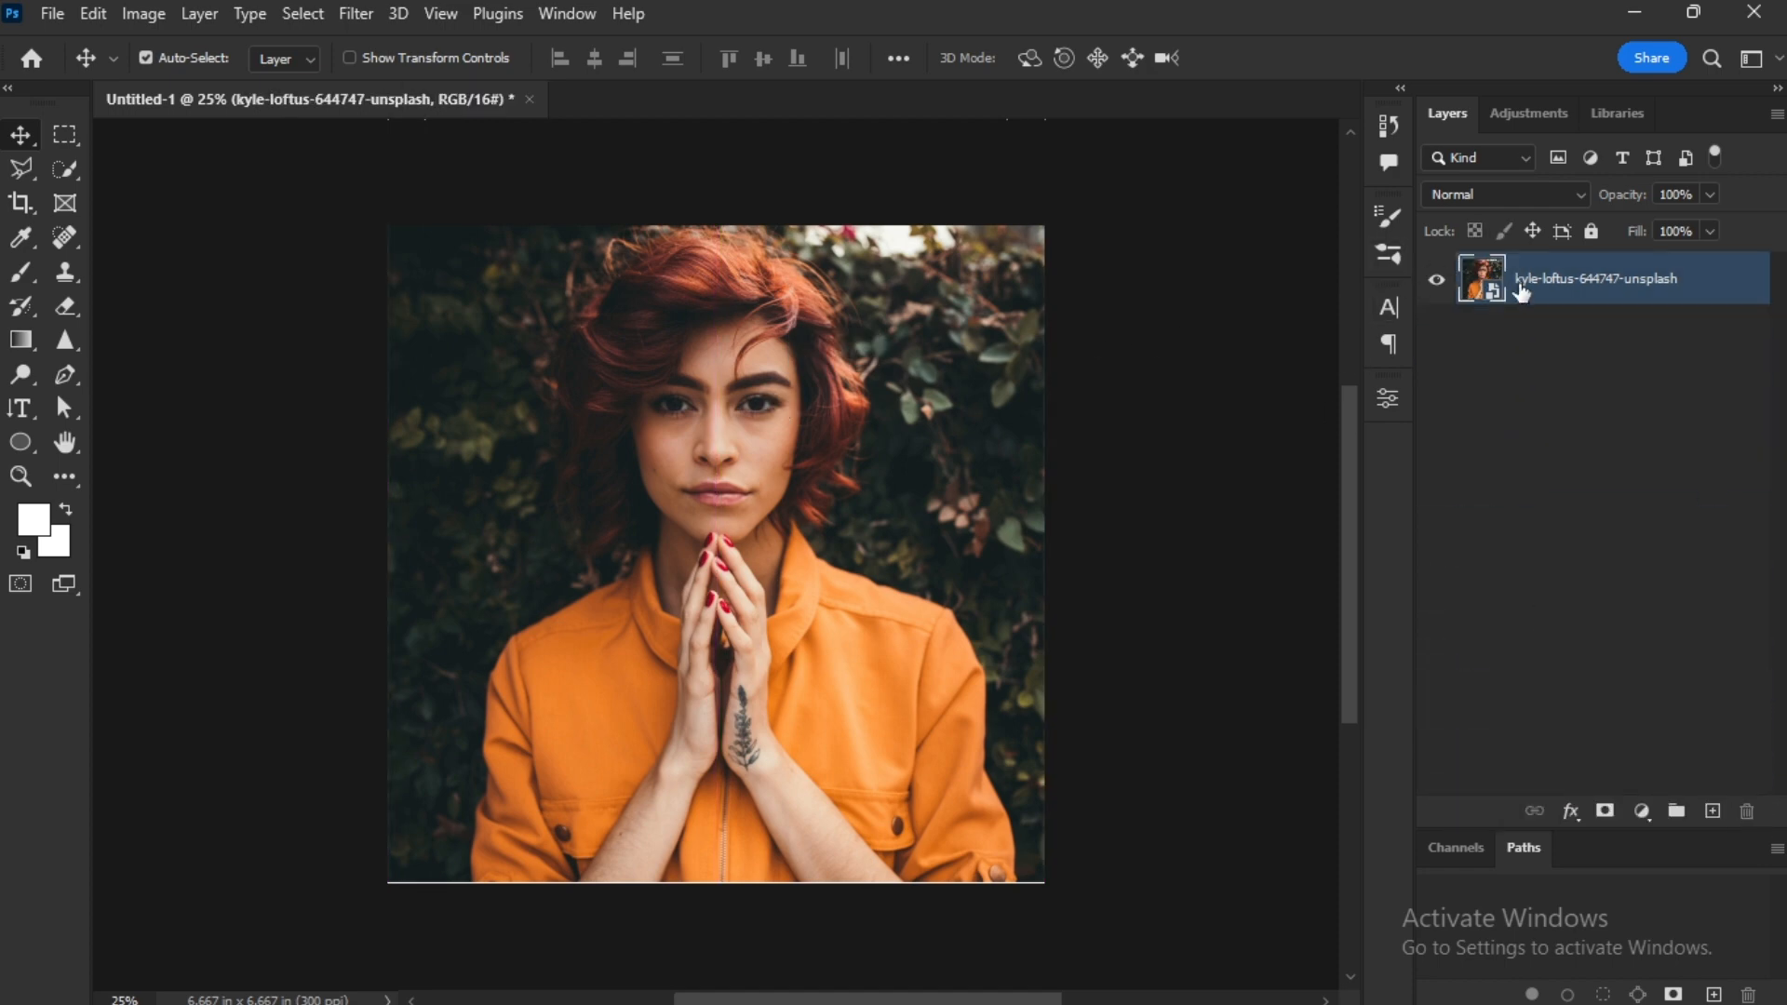
{"action": "left_click", "coordinate": [1639, 811]}
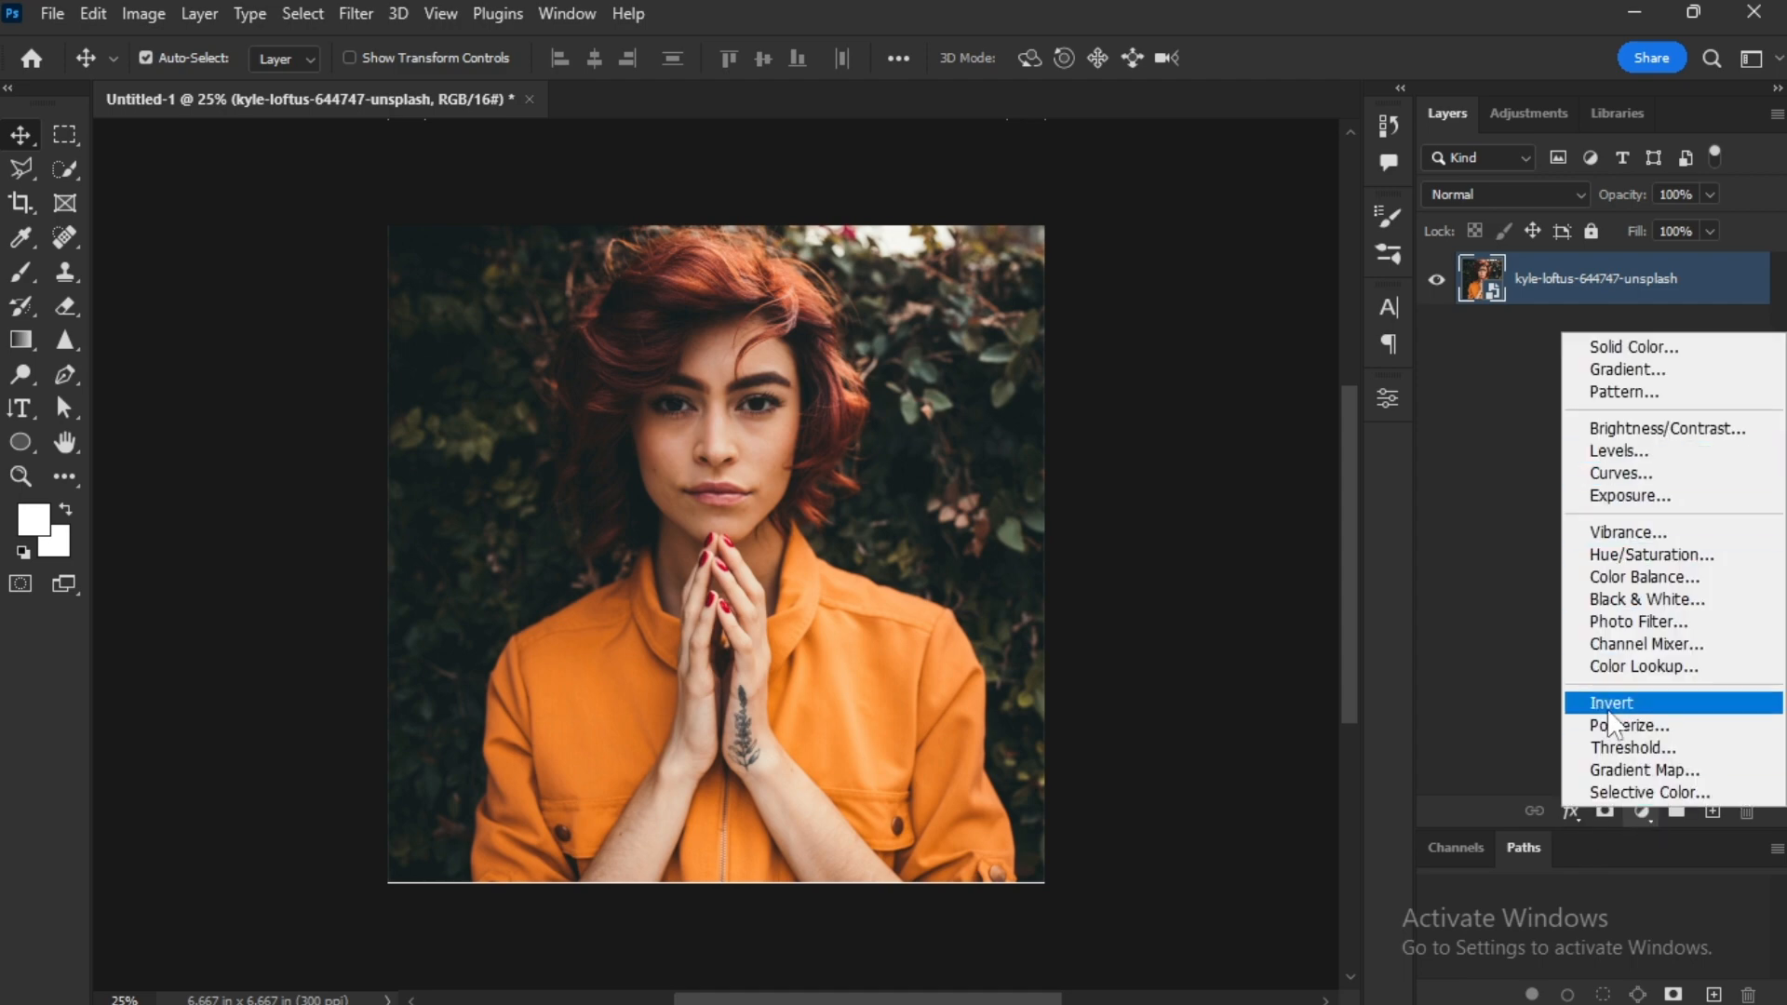
{"action": "left_click", "coordinate": [1621, 767]}
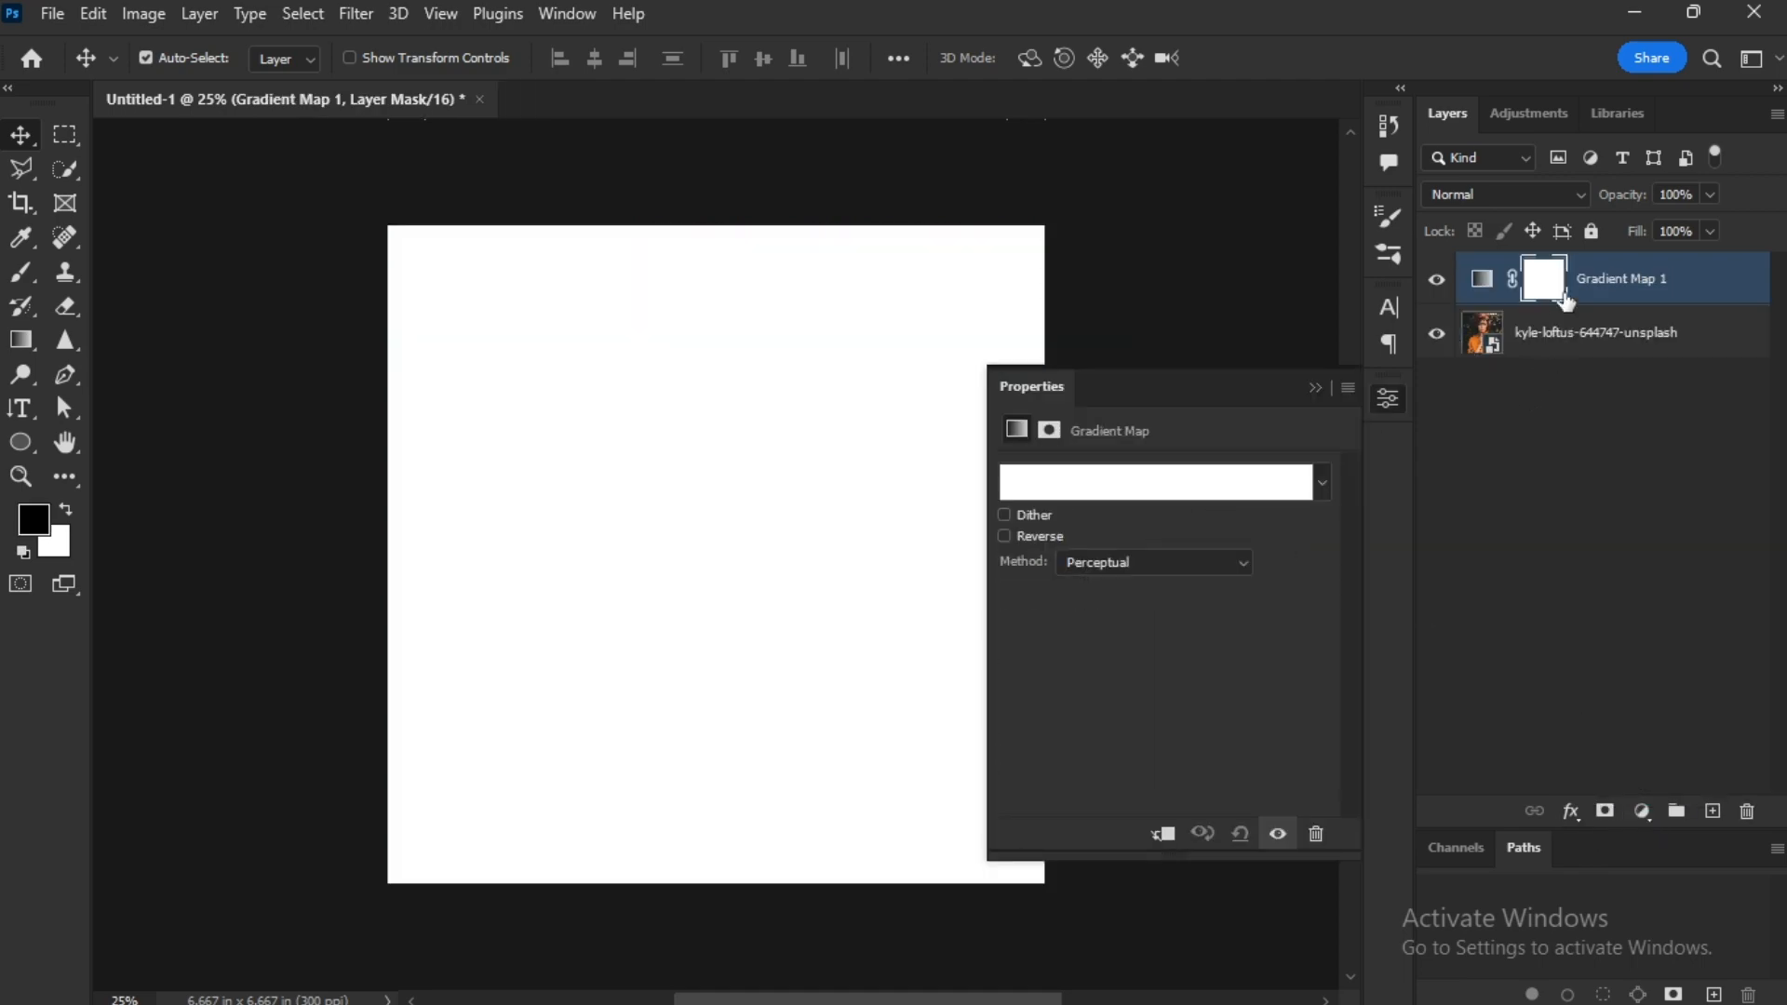
{"action": "key", "text": "ctrl+2"}
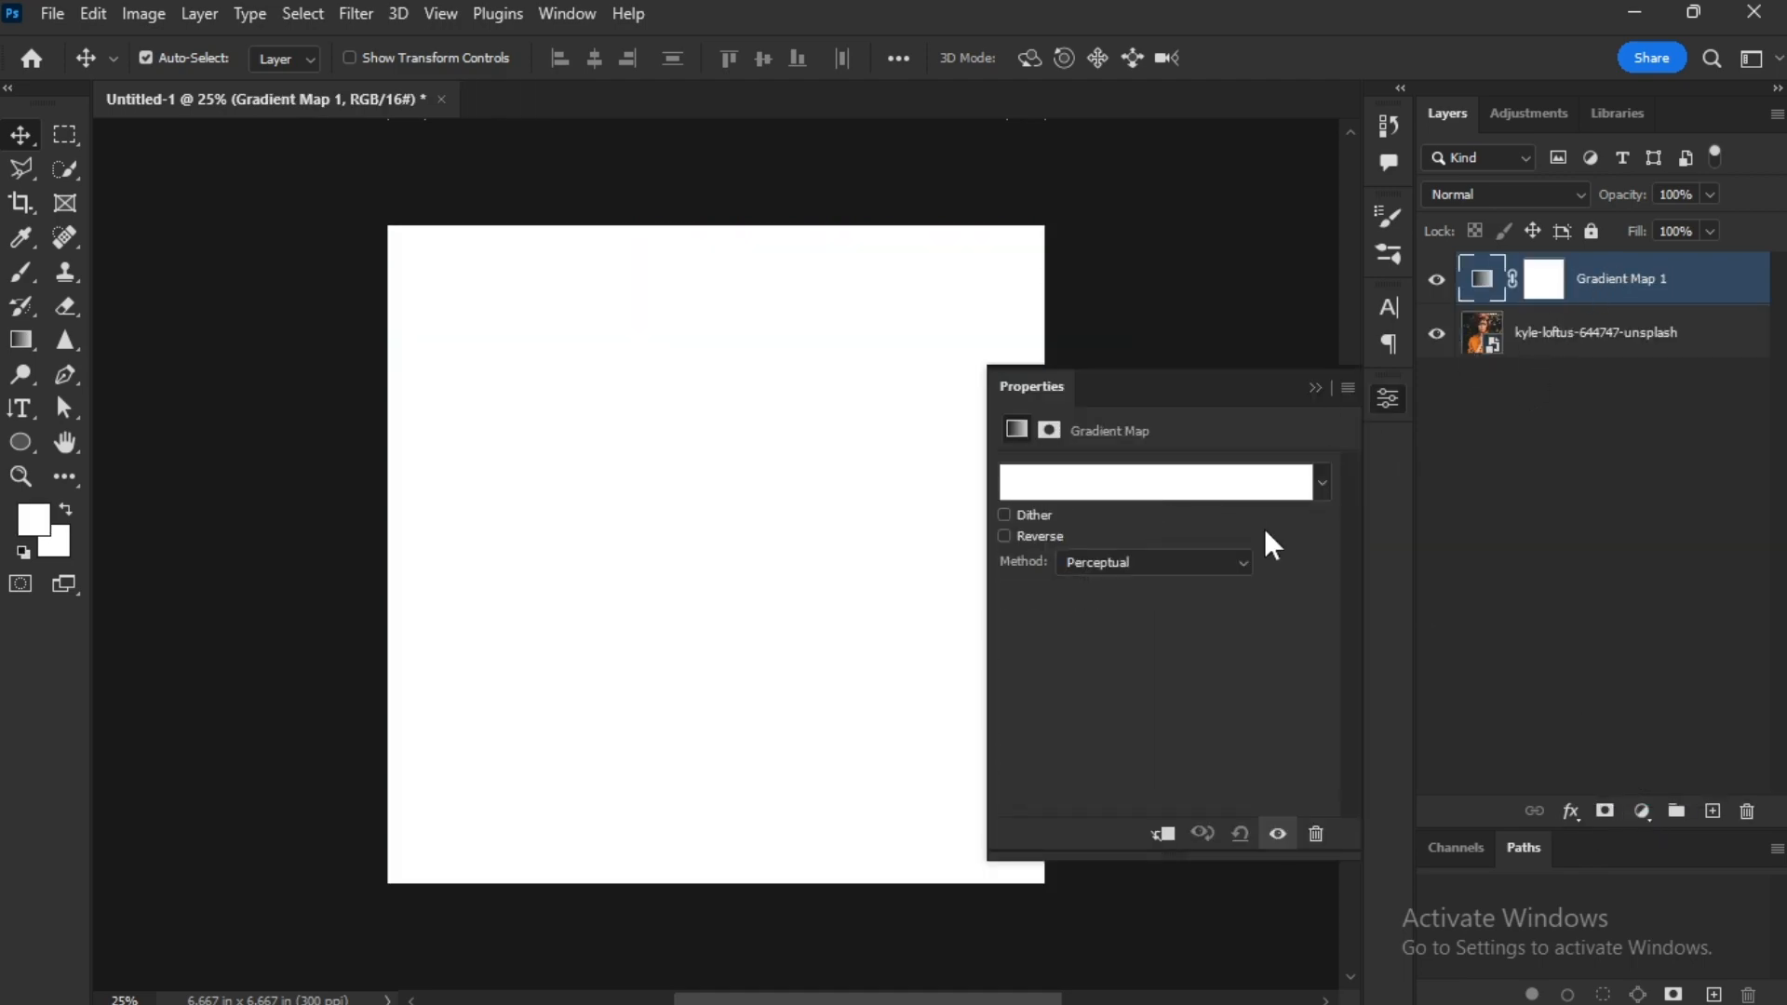
Set the gradient map's starting color stop at location 0 to dark purple 110115.
{"action": "left_click", "coordinate": [1140, 484]}
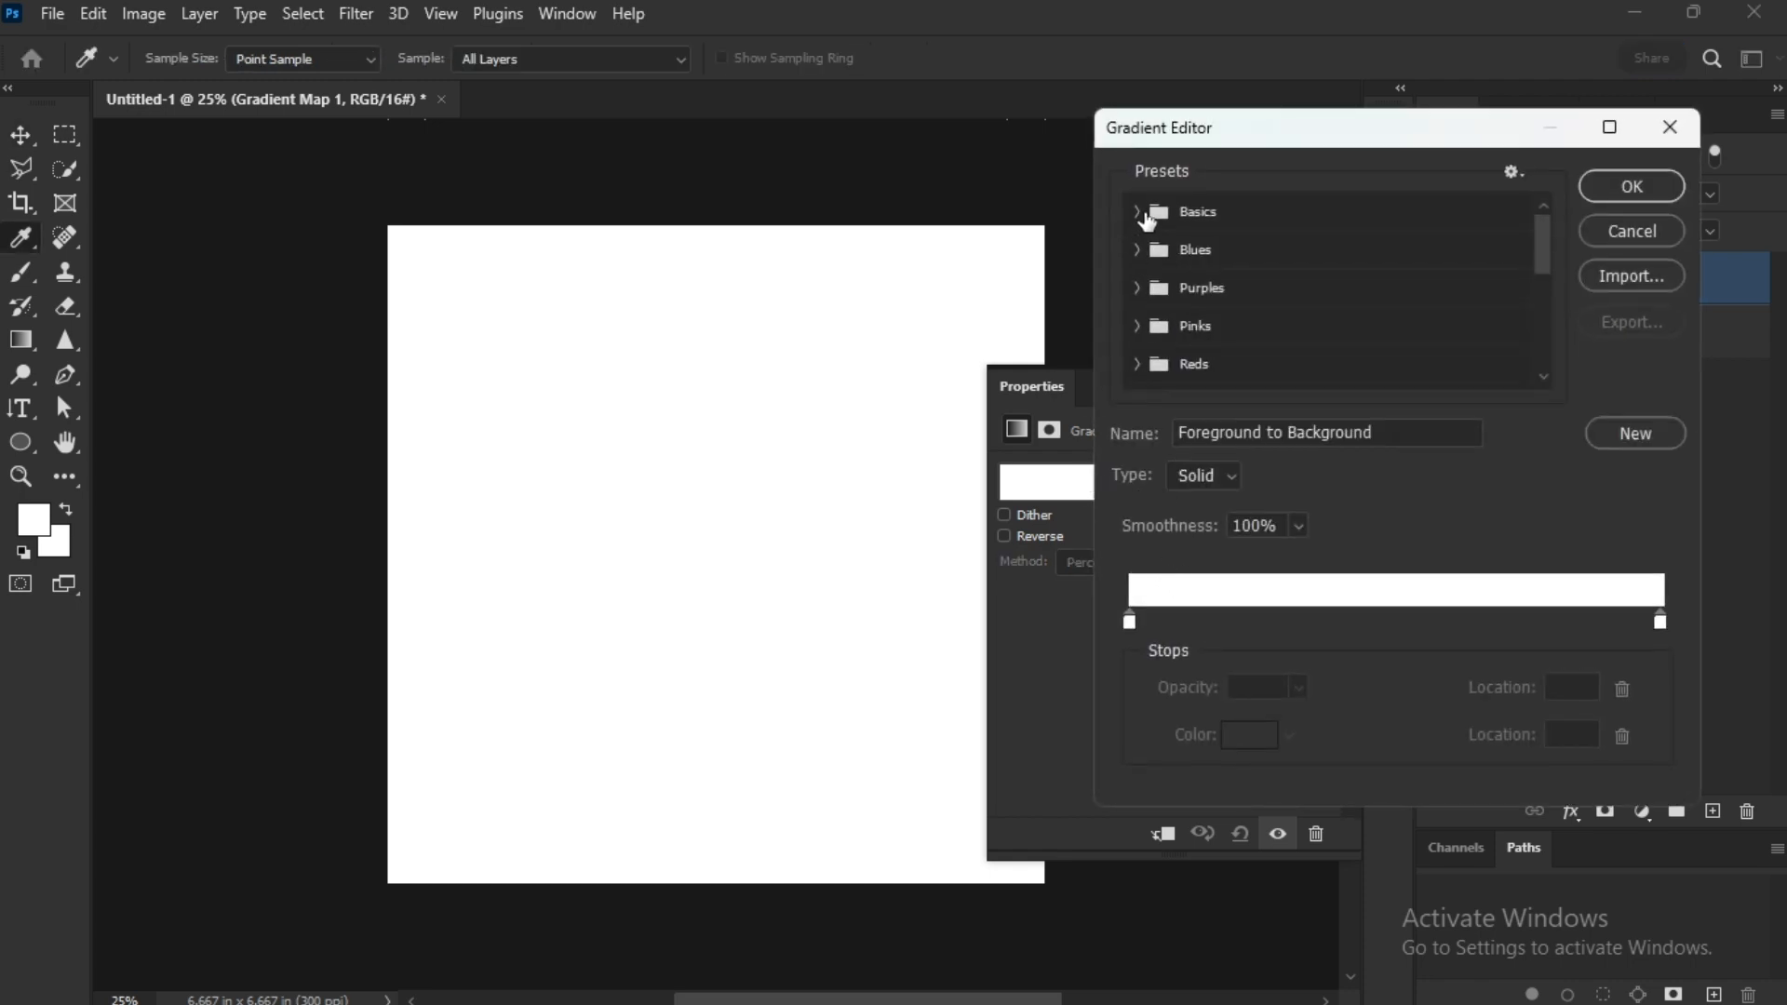
{"action": "left_click", "coordinate": [1130, 622]}
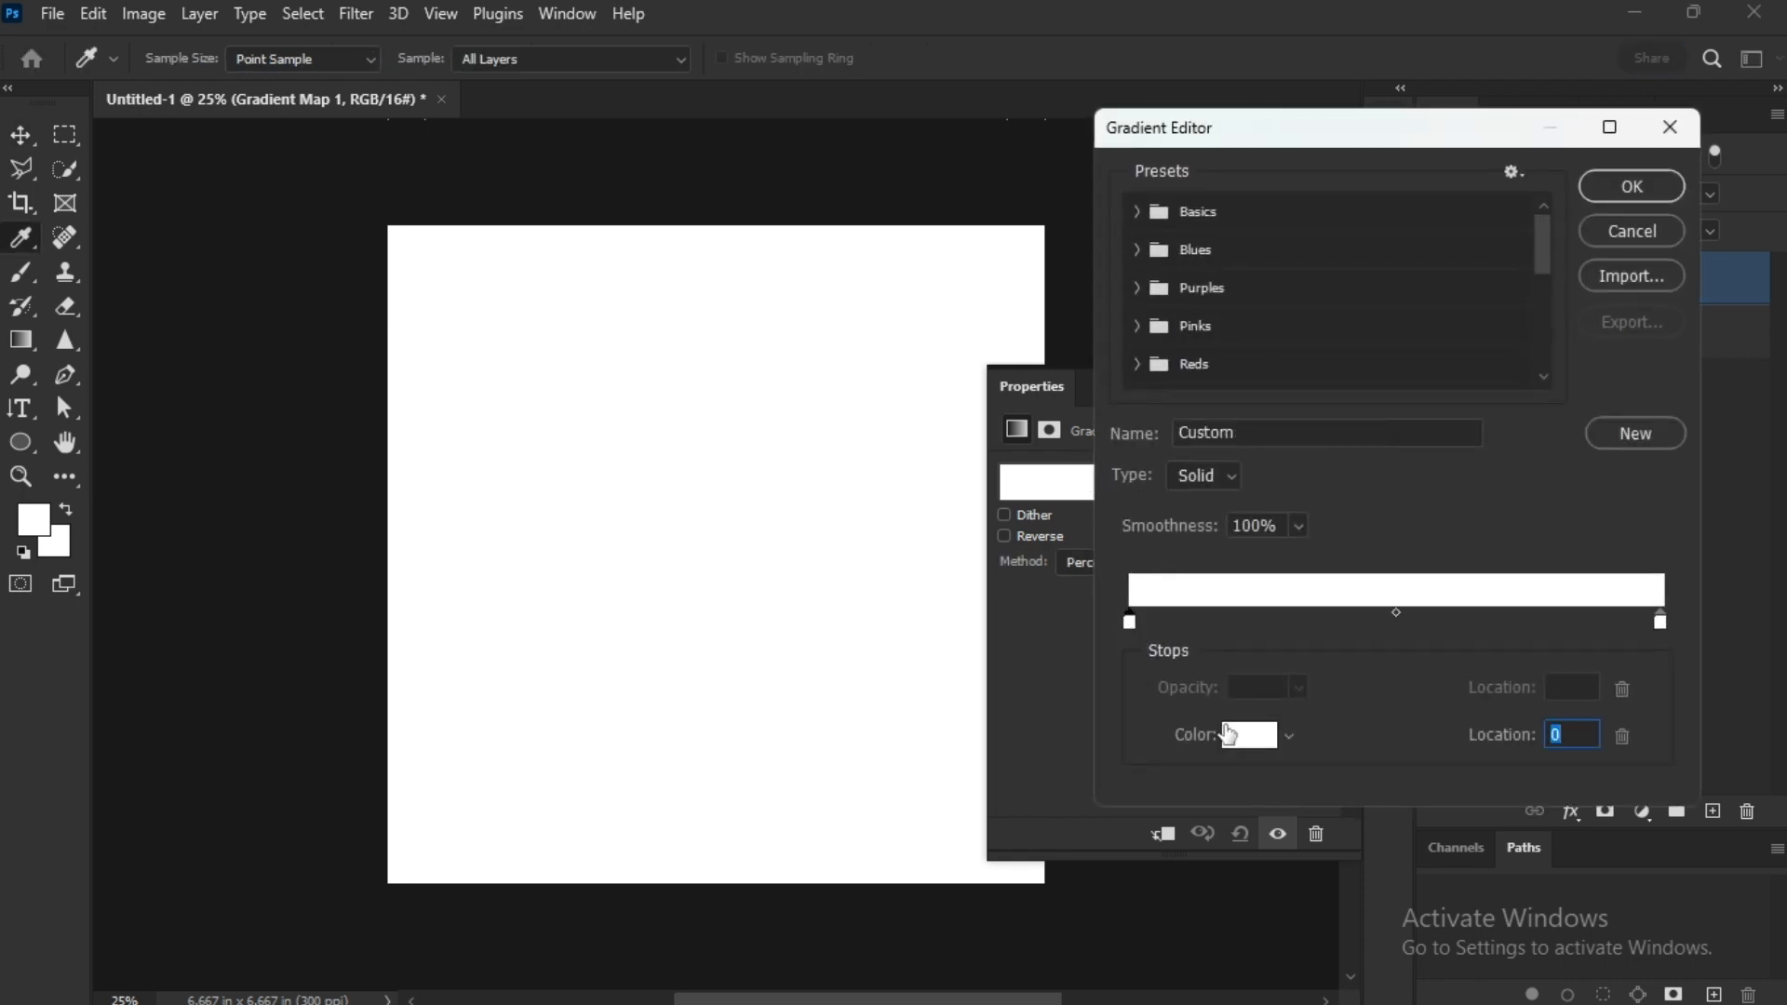
{"action": "left_click", "coordinate": [1236, 734]}
{"action": "mouse_move", "coordinate": [1381, 388]}
{"action": "left_mouse_down"}
{"action": "mouse_move", "coordinate": [1389, 344]}
{"action": "mouse_move", "coordinate": [1387, 380]}
{"action": "mouse_move", "coordinate": [1384, 361]}
{"action": "left_mouse_up"}
{"action": "left_click_drag", "start_coordinate": [1289, 431], "coordinate": [1331, 601]}
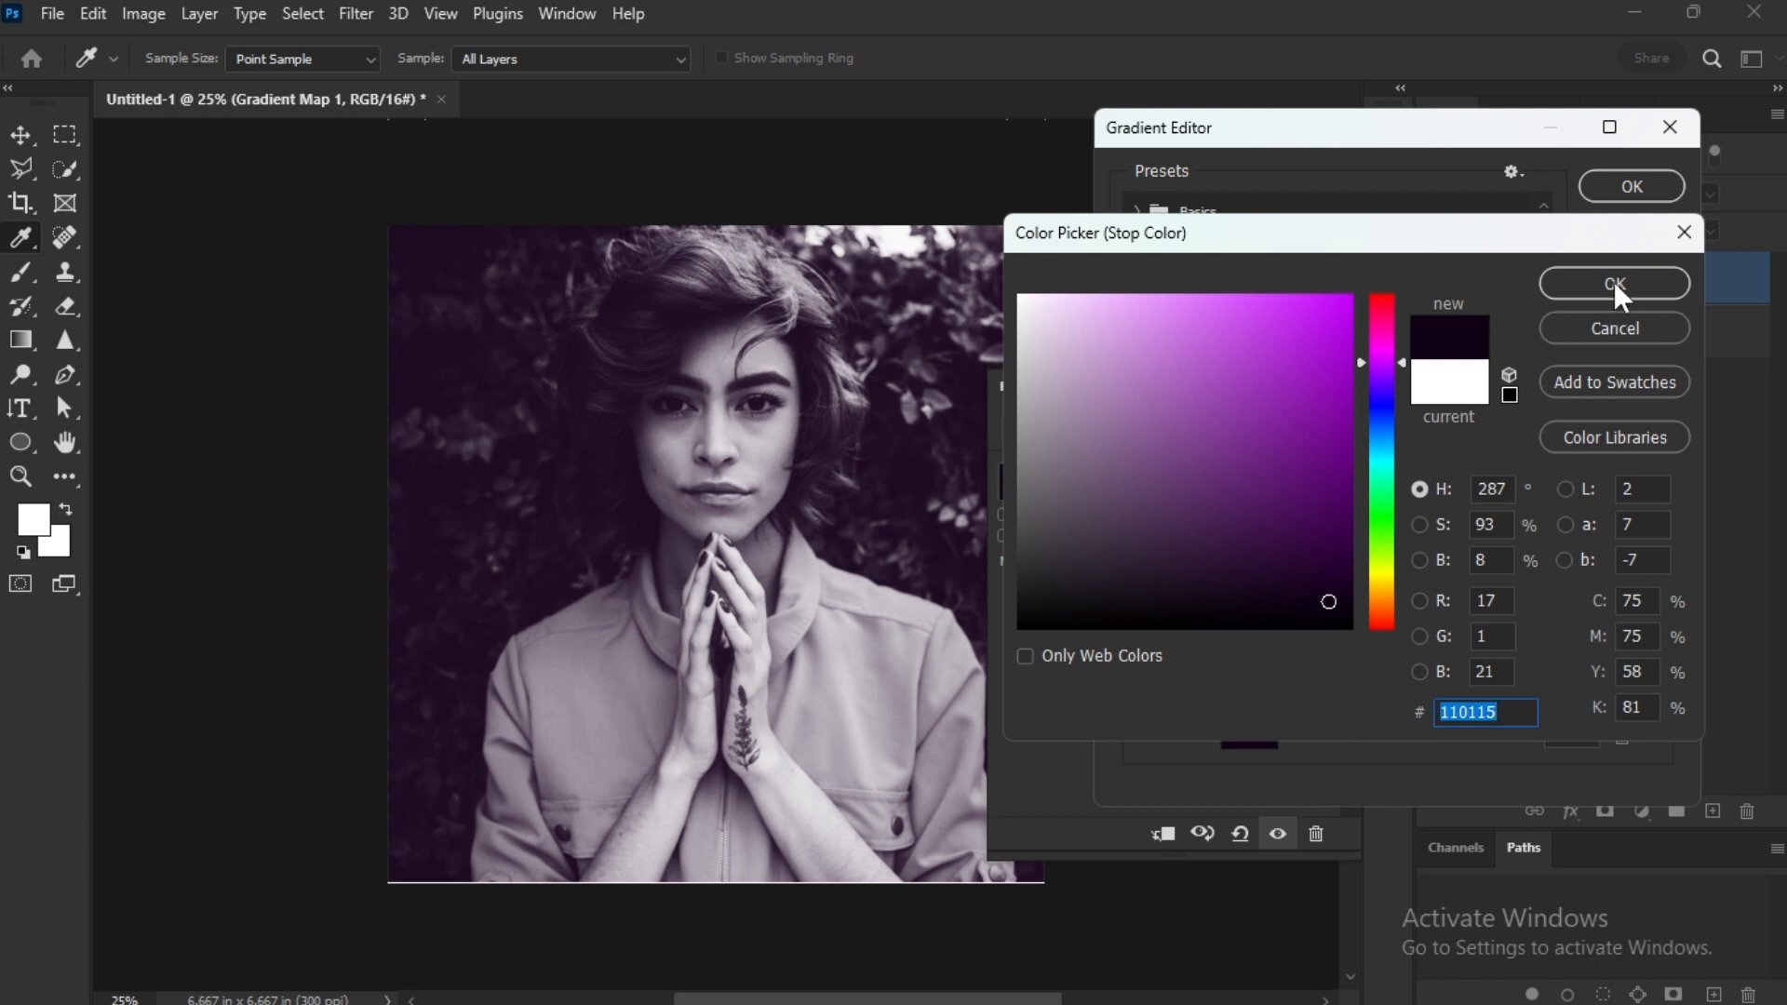
{"action": "left_click", "coordinate": [1614, 282]}
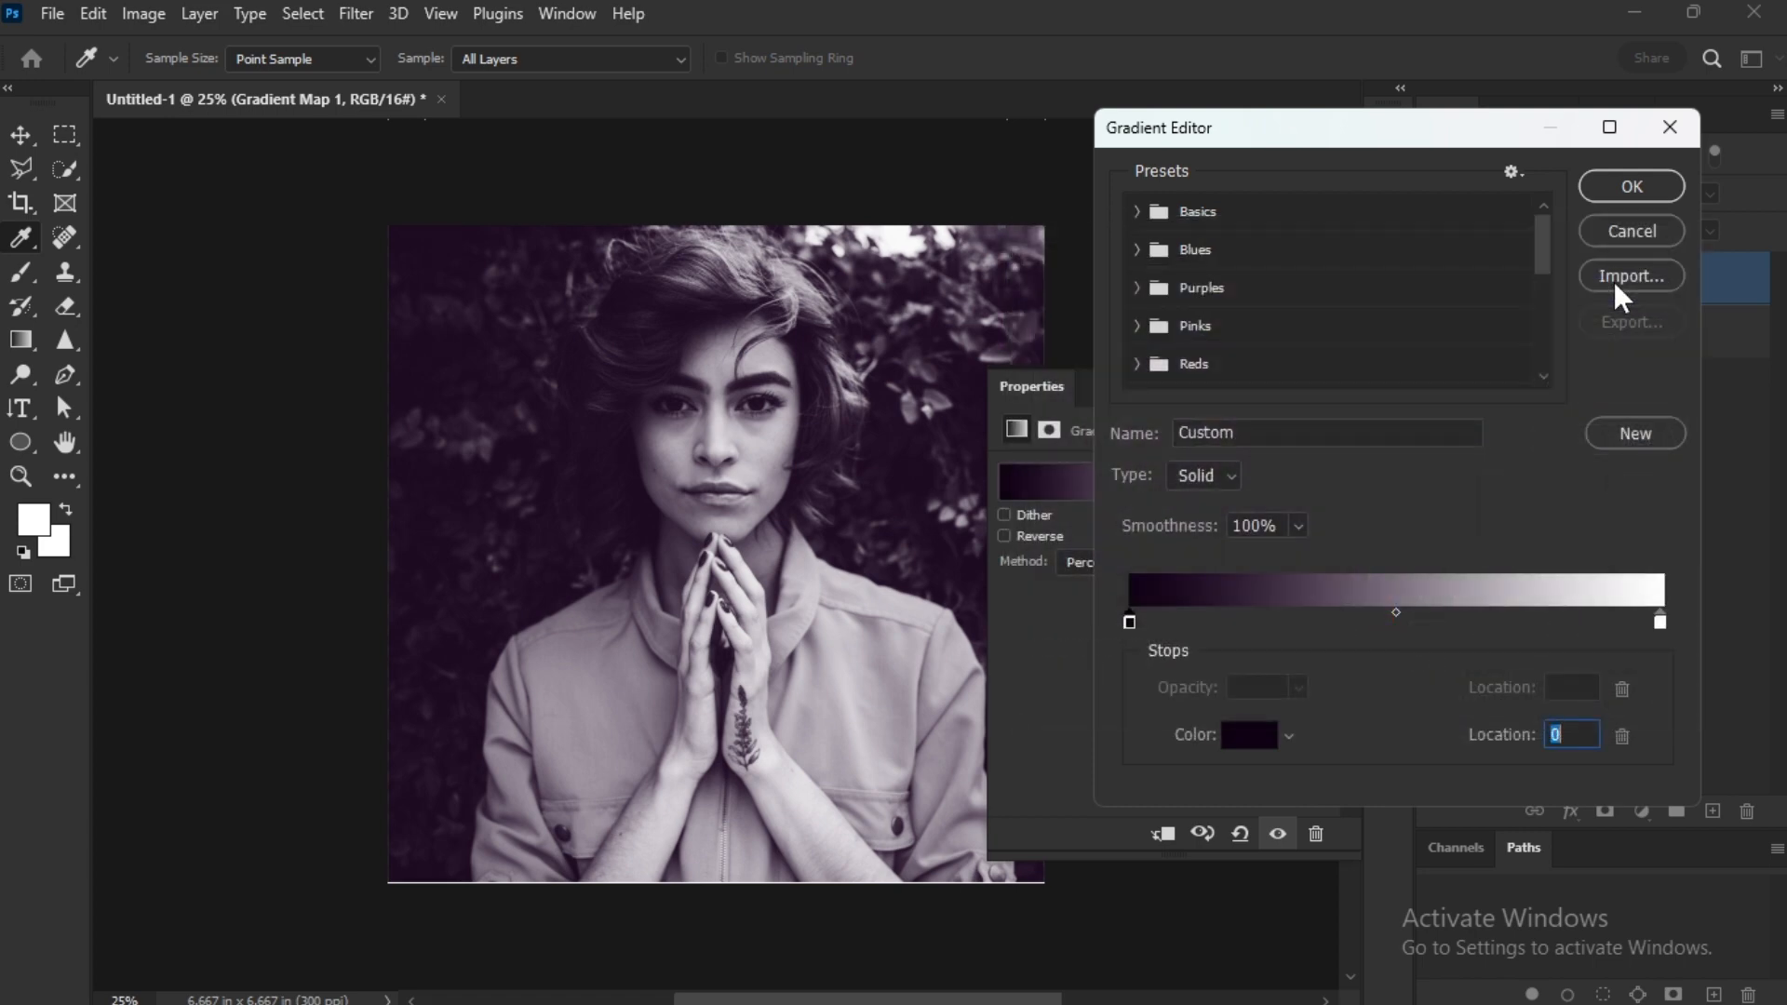
Set the gradient map's end color stop to hot pink ff006c and apply the gradient.
{"action": "left_click", "coordinate": [1659, 622]}
{"action": "left_click", "coordinate": [1249, 734]}
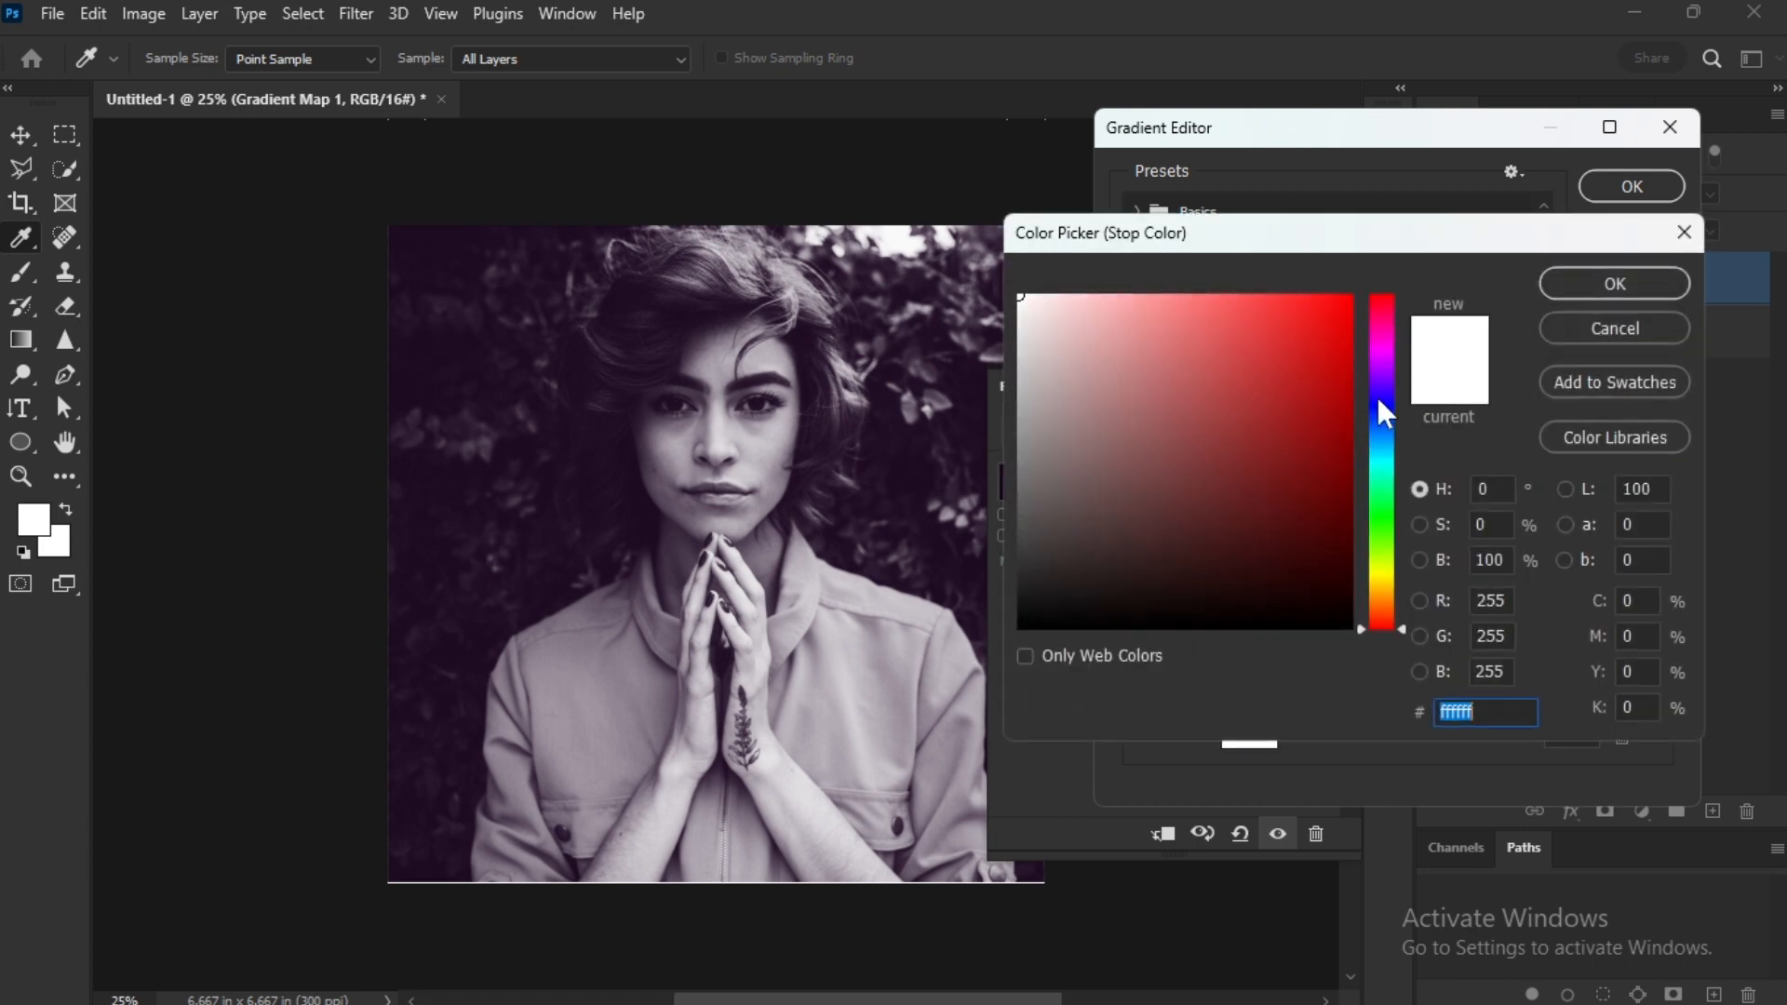
{"action": "left_click_drag", "start_coordinate": [1385, 315], "coordinate": [1385, 319]}
{"action": "mouse_move", "coordinate": [1291, 371]}
{"action": "left_mouse_down"}
{"action": "mouse_move", "coordinate": [1329, 307]}
{"action": "mouse_move", "coordinate": [1357, 296]}
{"action": "mouse_move", "coordinate": [1386, 317]}
{"action": "mouse_move", "coordinate": [1190, 299]}
{"action": "mouse_move", "coordinate": [1357, 294]}
{"action": "mouse_move", "coordinate": [1402, 316]}
{"action": "left_mouse_up"}
{"action": "left_click", "coordinate": [1392, 313]}
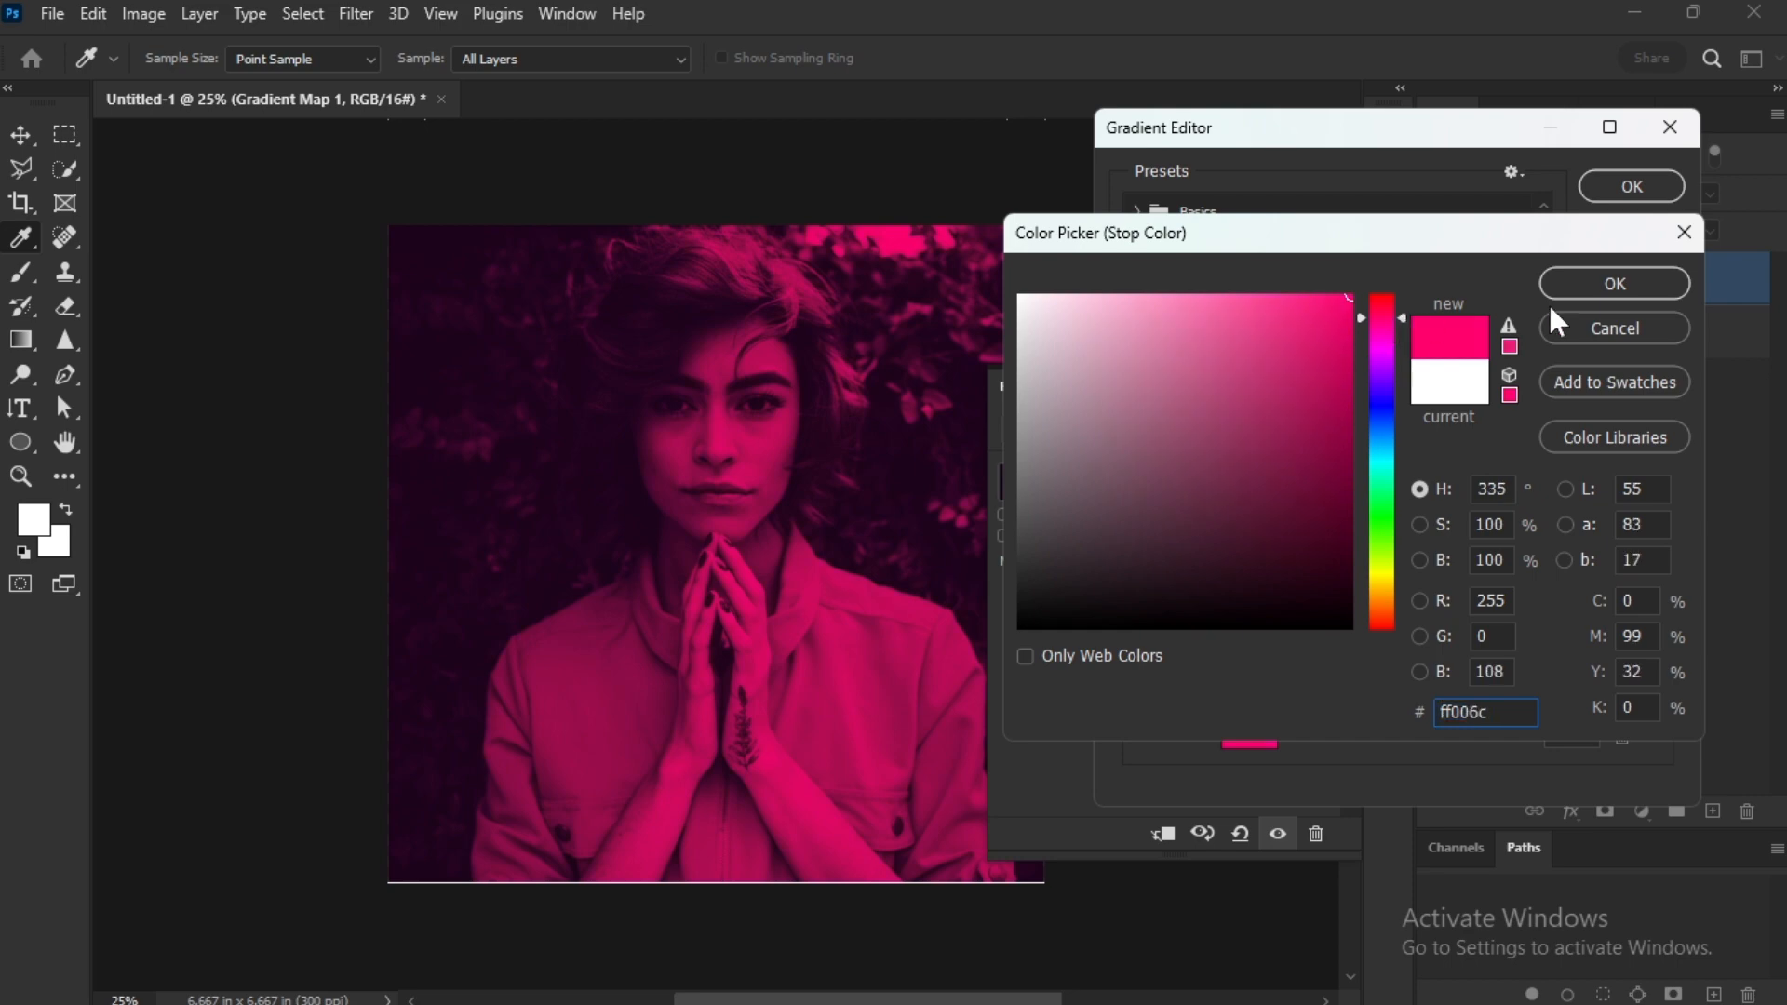
{"action": "left_click", "coordinate": [1616, 283]}
{"action": "left_click", "coordinate": [1639, 190]}
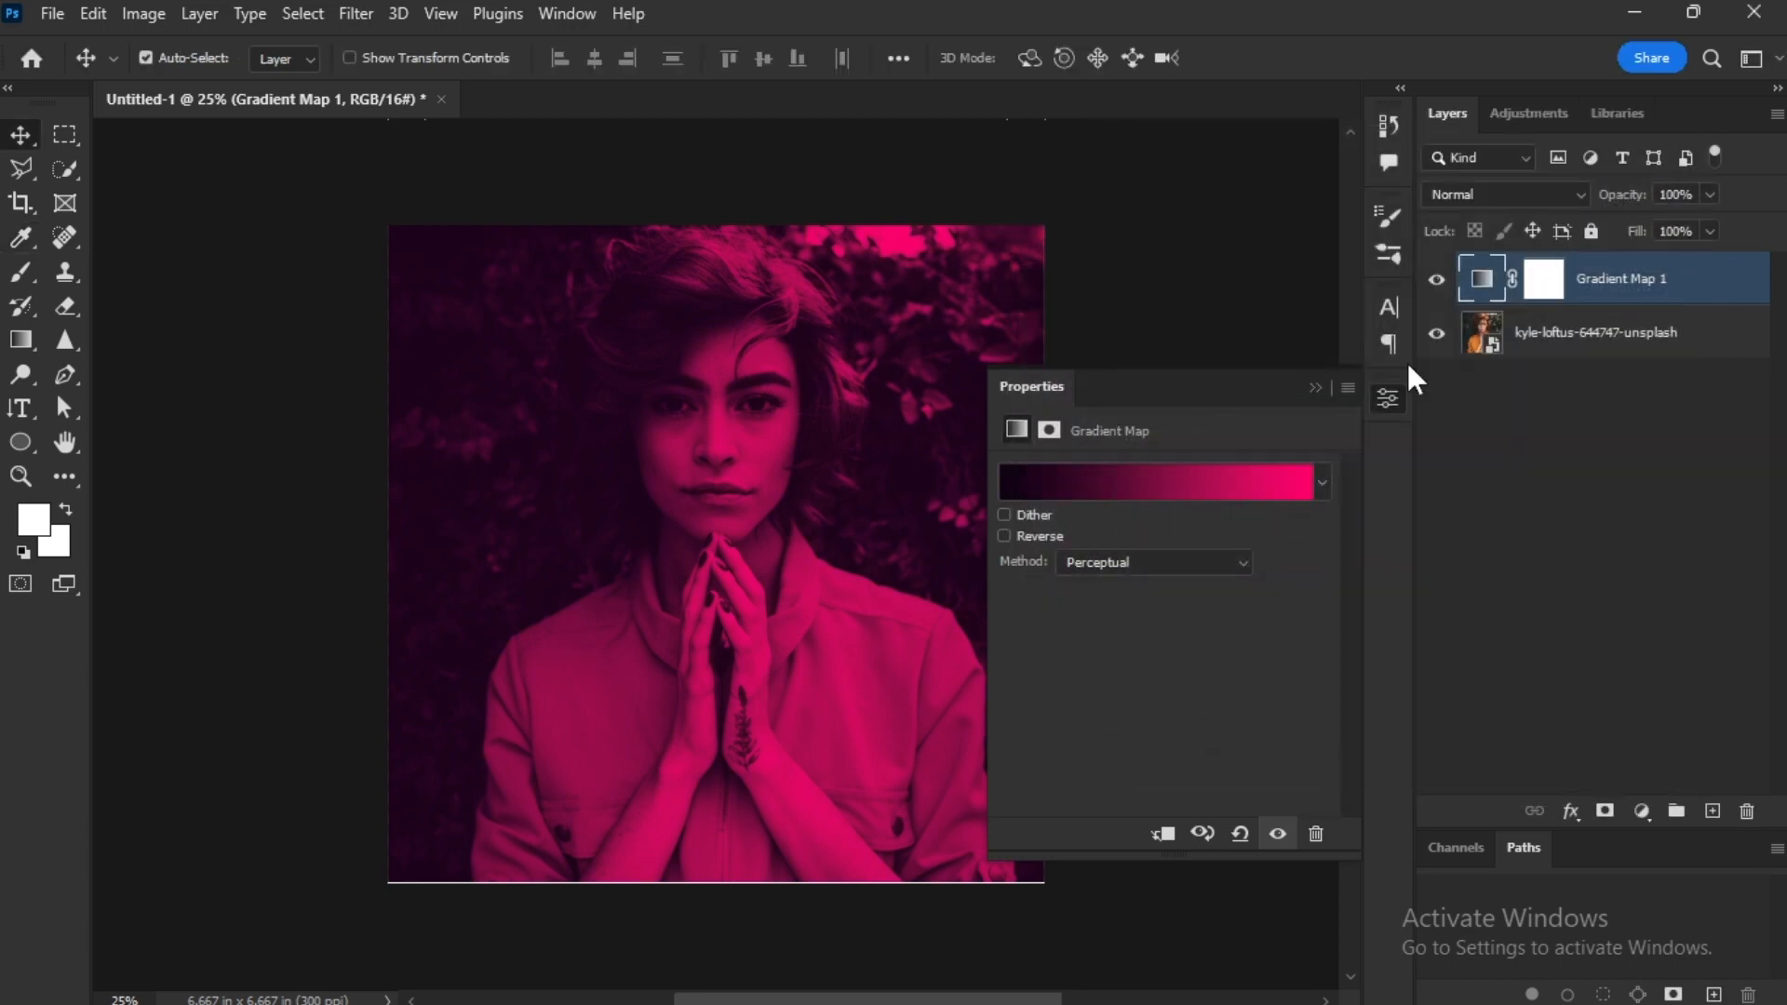
{"action": "left_click", "coordinate": [1316, 386]}
Duplicate the portrait layer above the Gradient Map and convert the copy to a smart object.
{"action": "left_click", "coordinate": [1621, 338]}
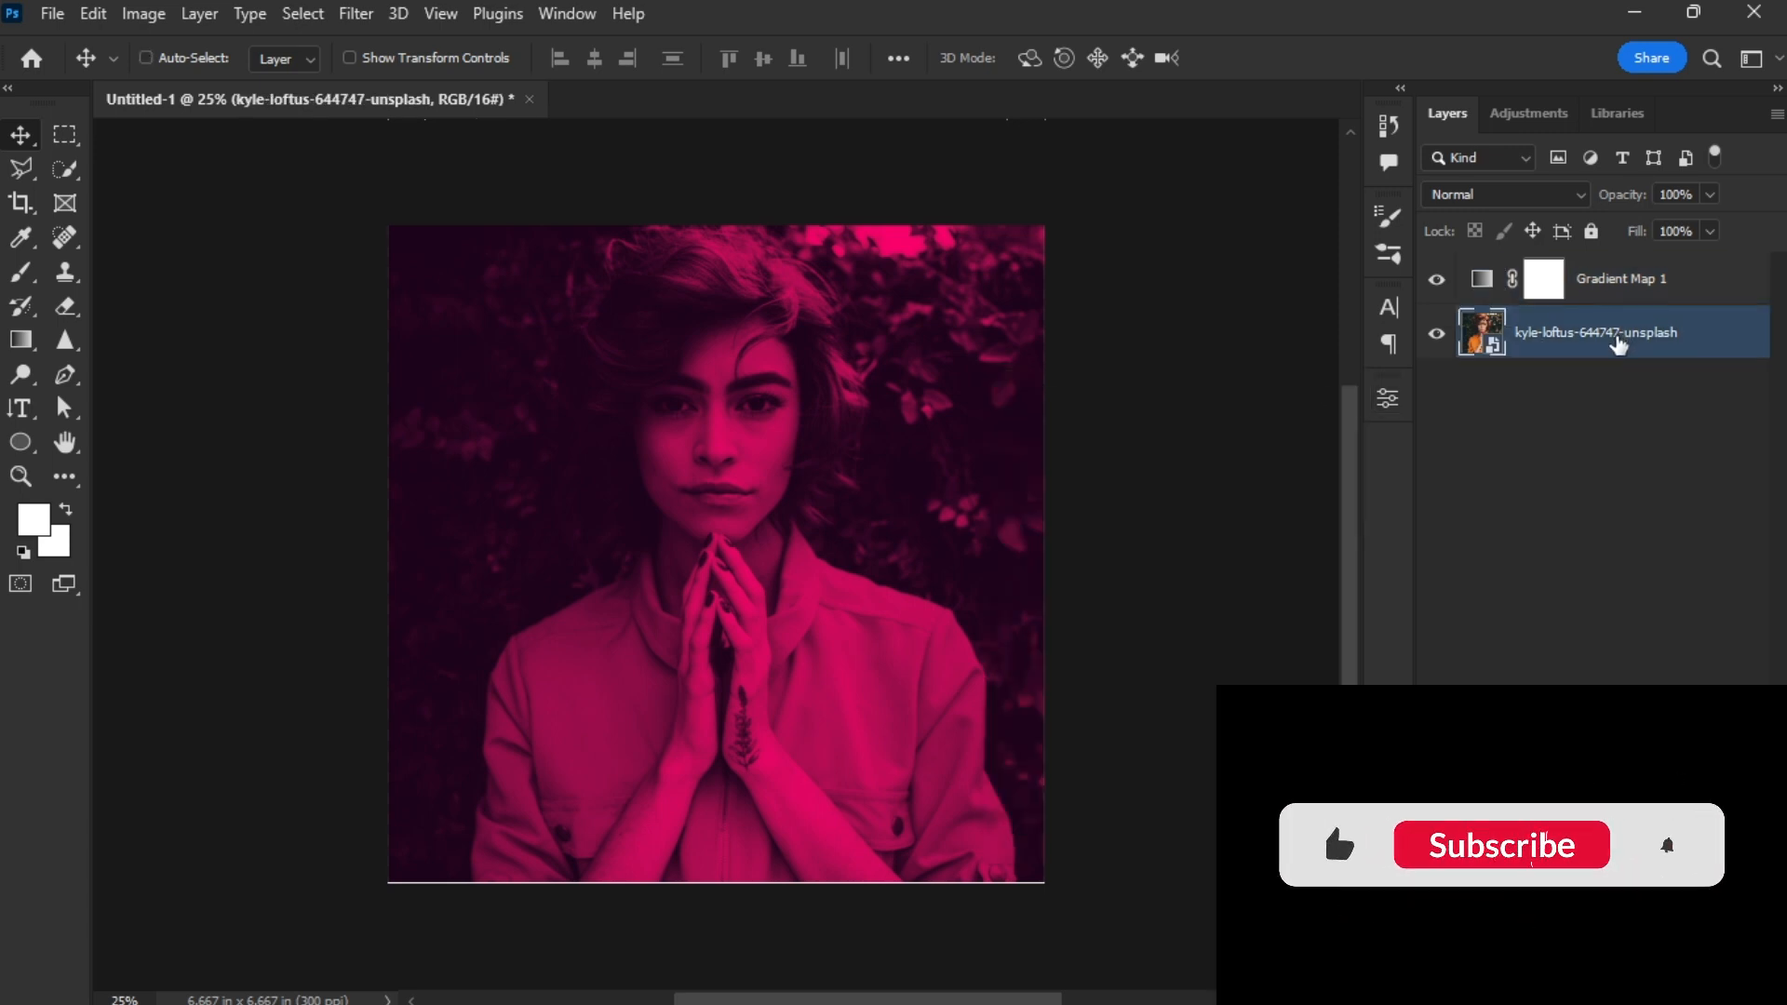
{"action": "key", "text": "ctrl+j"}
{"action": "left_click_drag", "start_coordinate": [1599, 351], "coordinate": [1596, 276]}
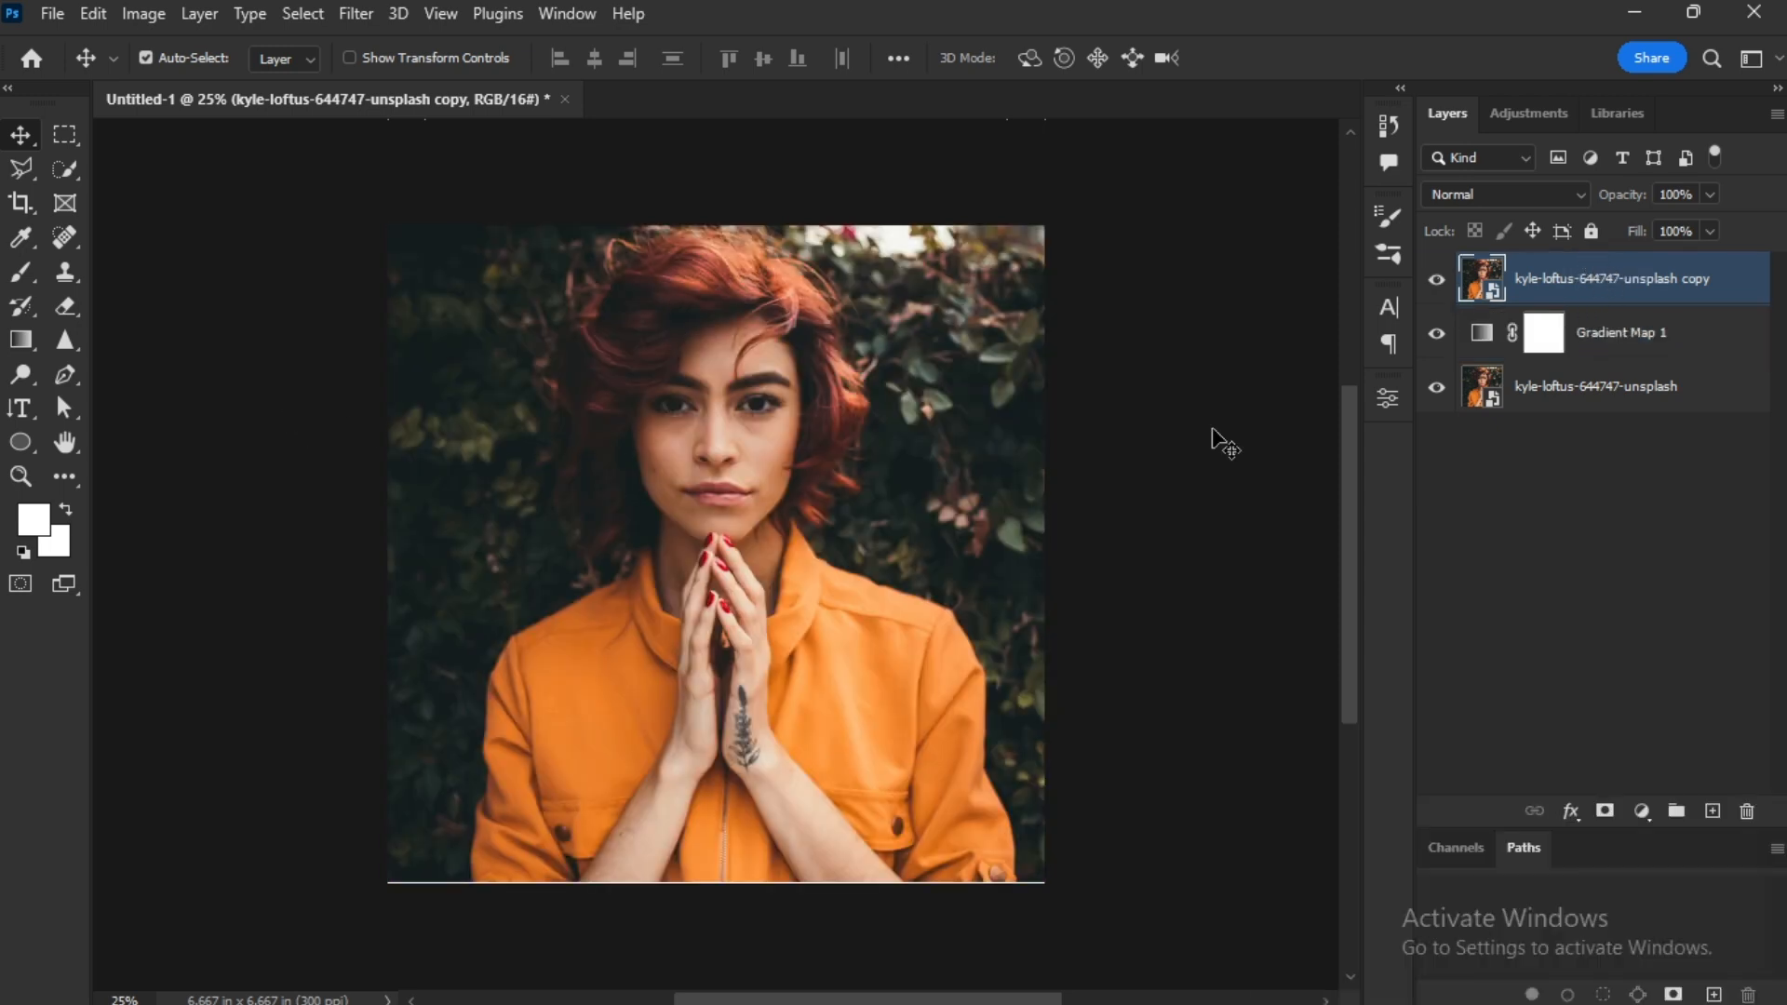
{"action": "right_click", "coordinate": [1581, 299]}
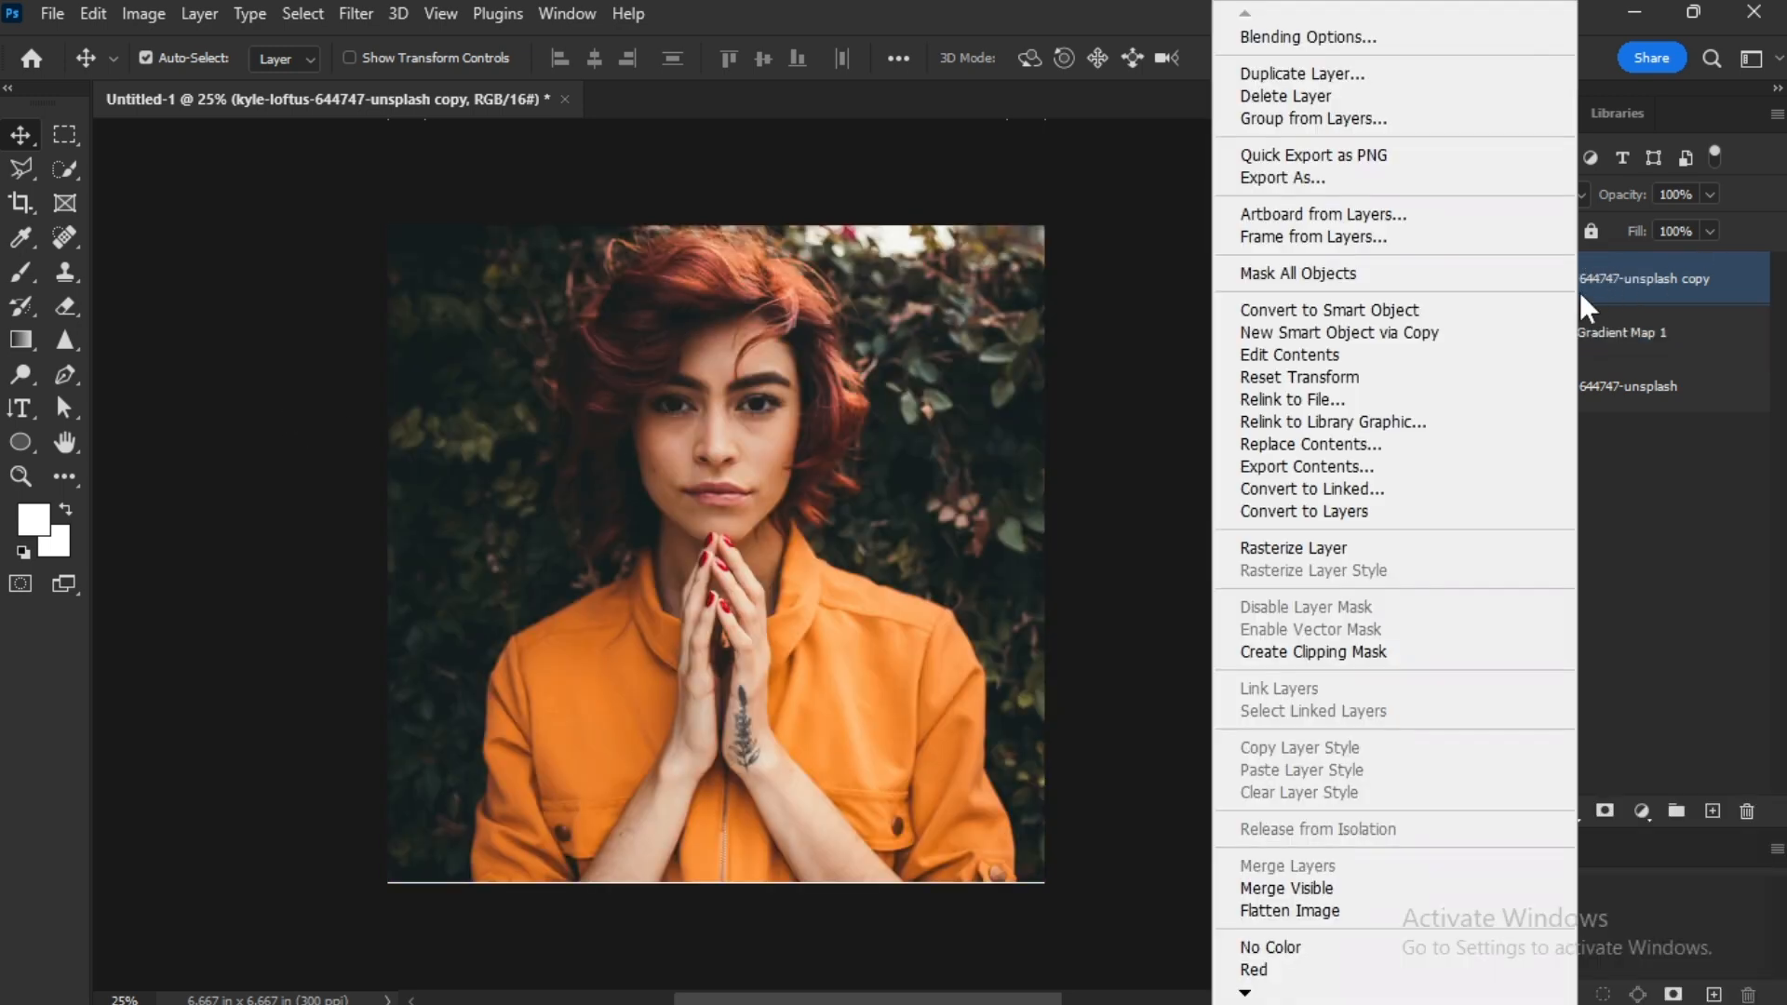
{"action": "left_click", "coordinate": [1358, 310]}
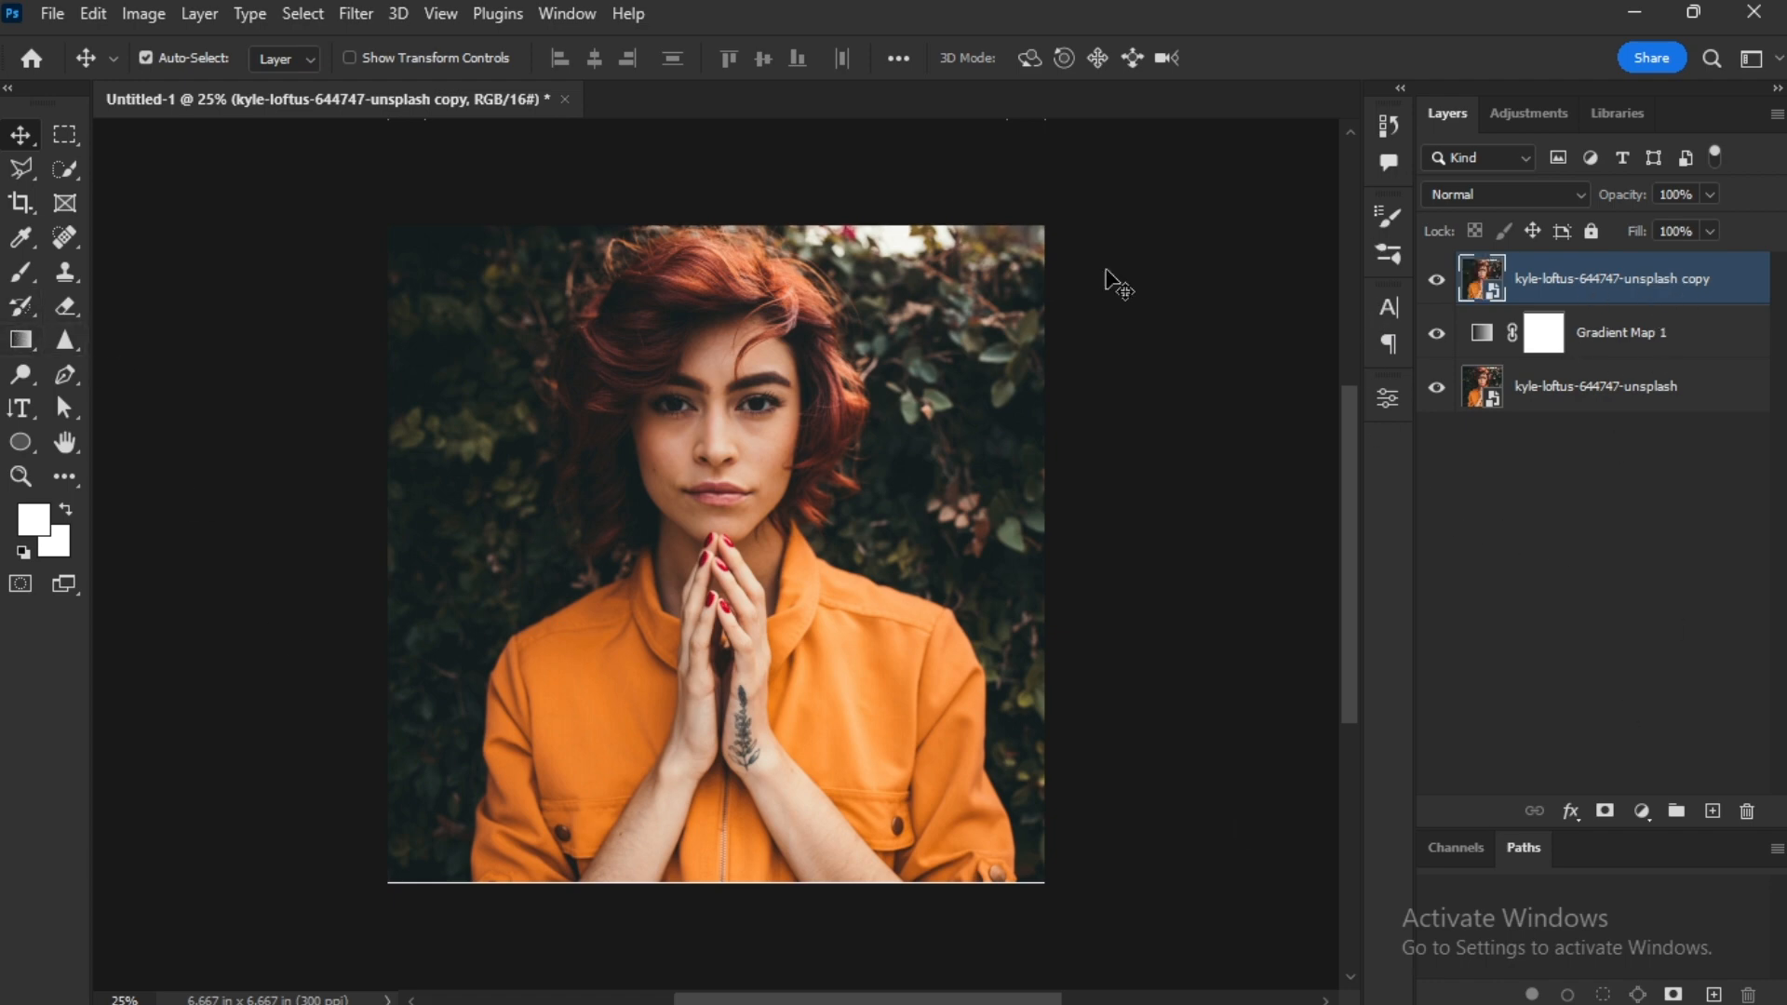
Add the horizontal text AWESOME over the woman's chin as a new text layer.
{"action": "right_click", "coordinate": [18, 410]}
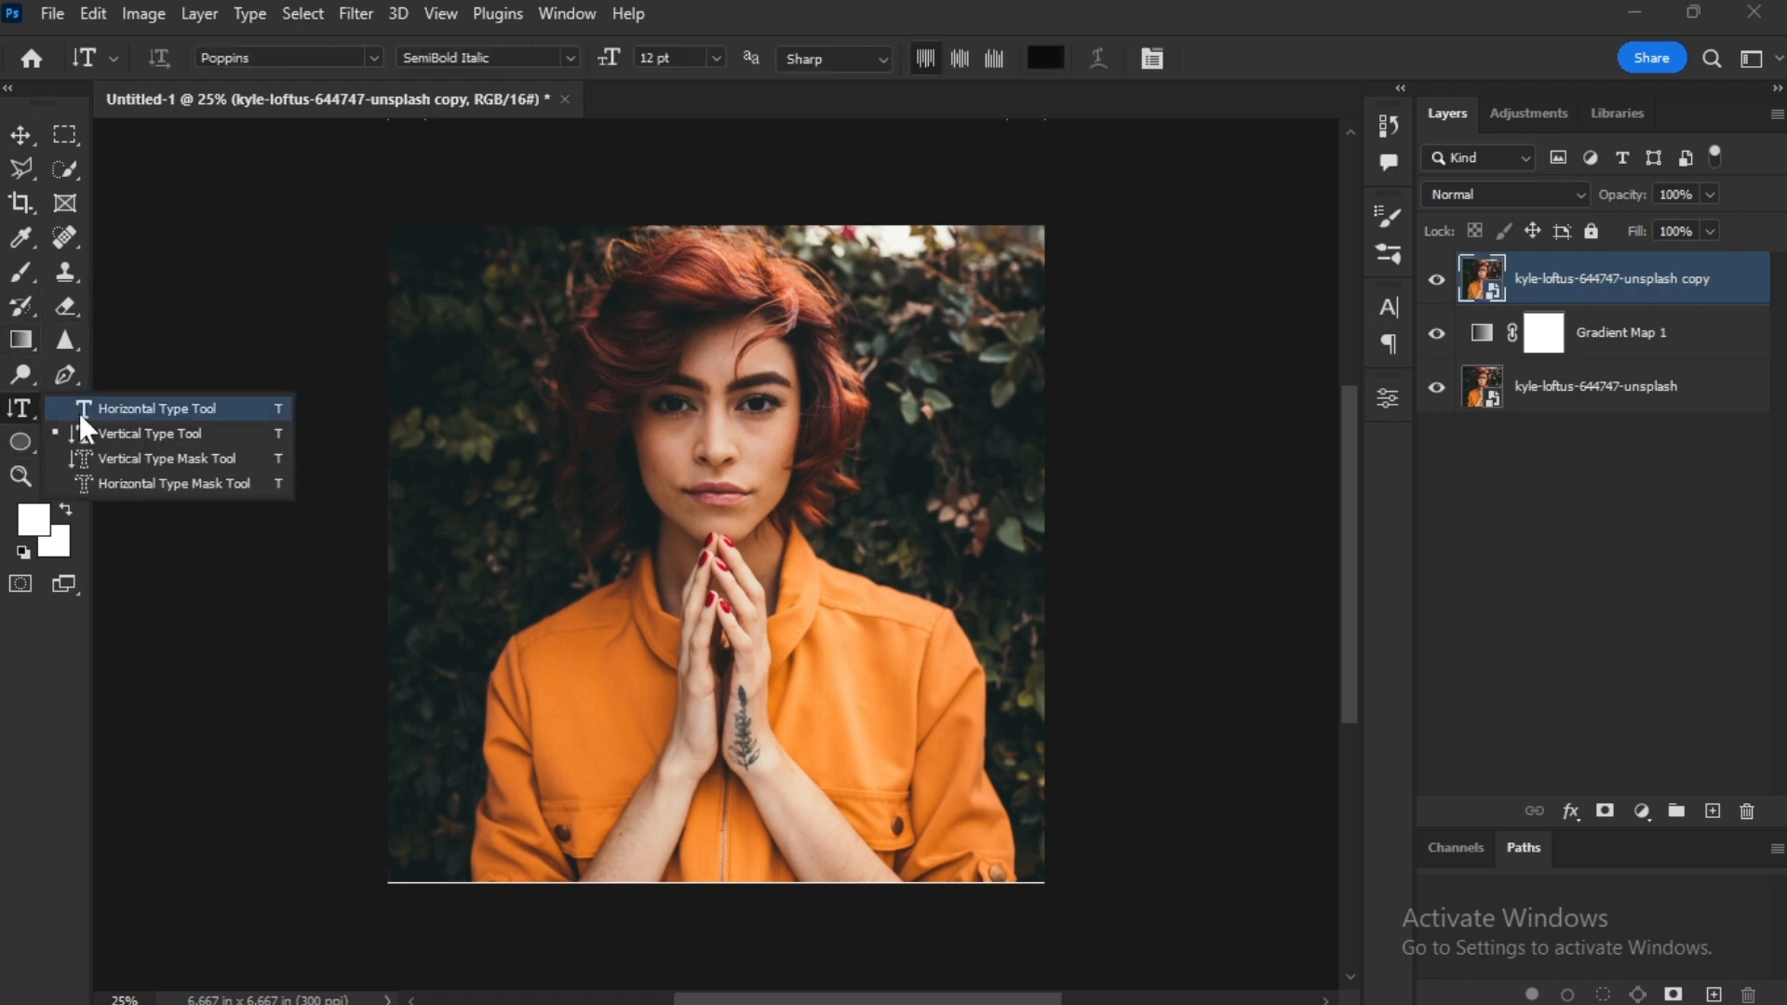
{"action": "left_click", "coordinate": [80, 412]}
{"action": "left_click", "coordinate": [642, 515]}
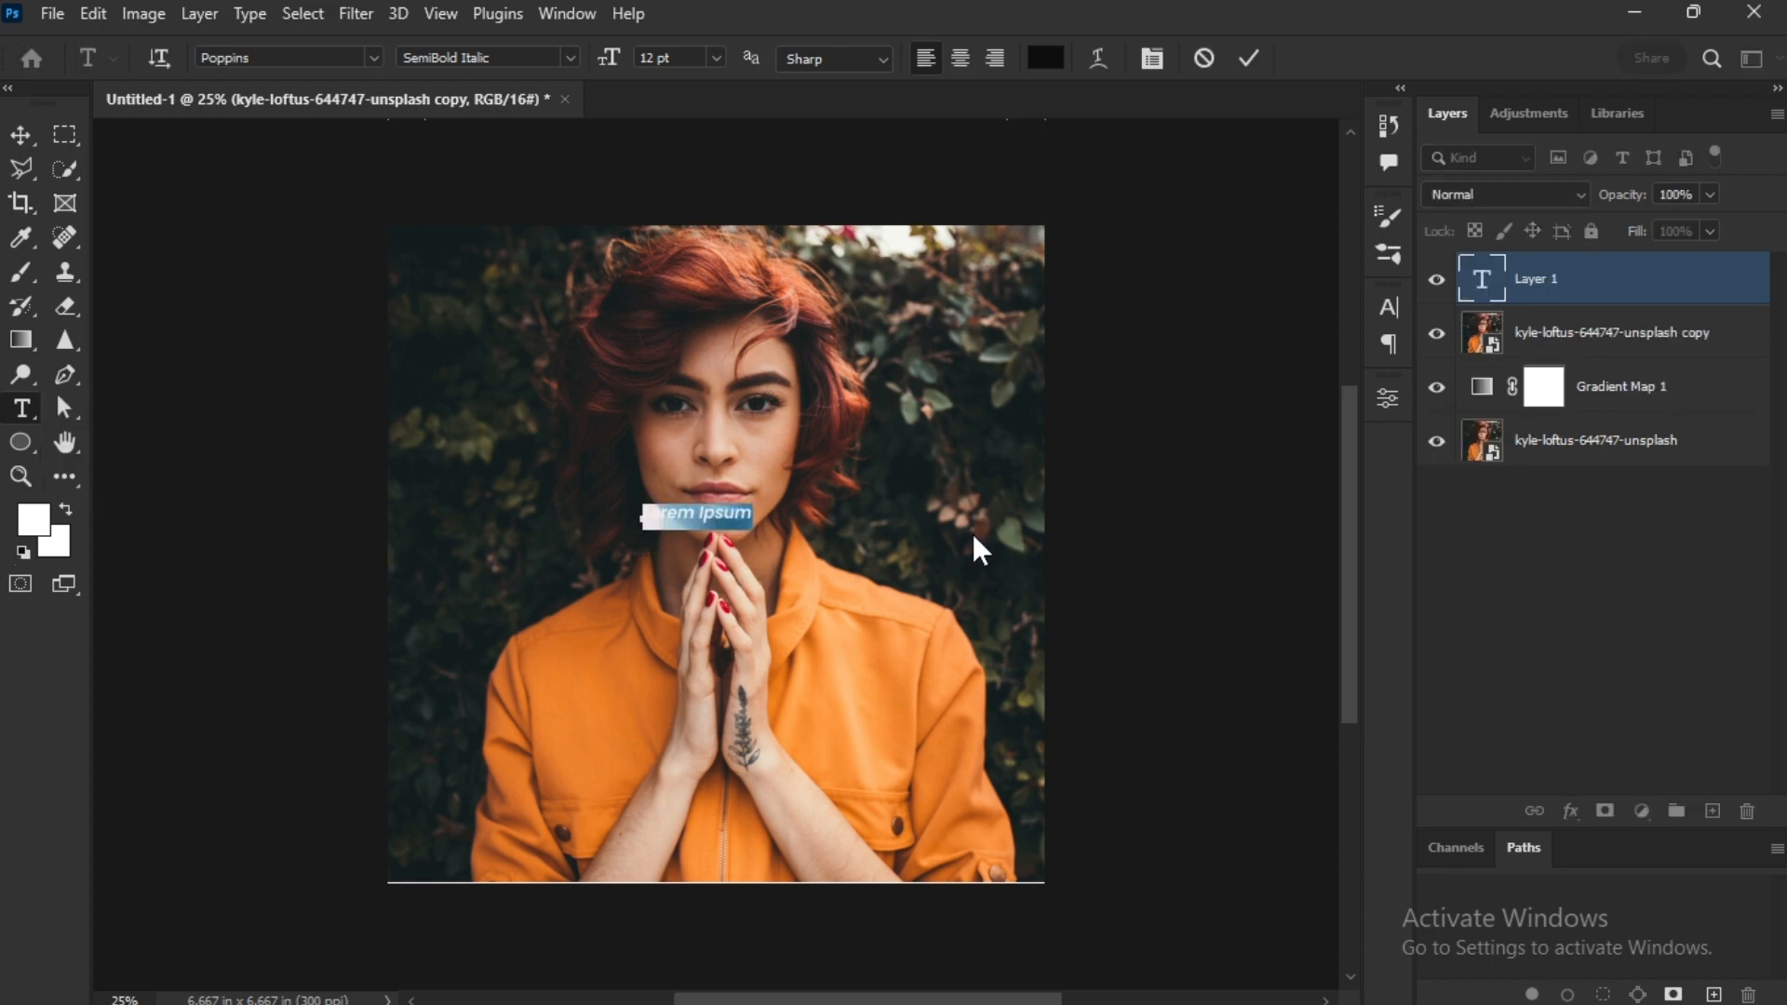
{"action": "type", "text": "AWESOM"}
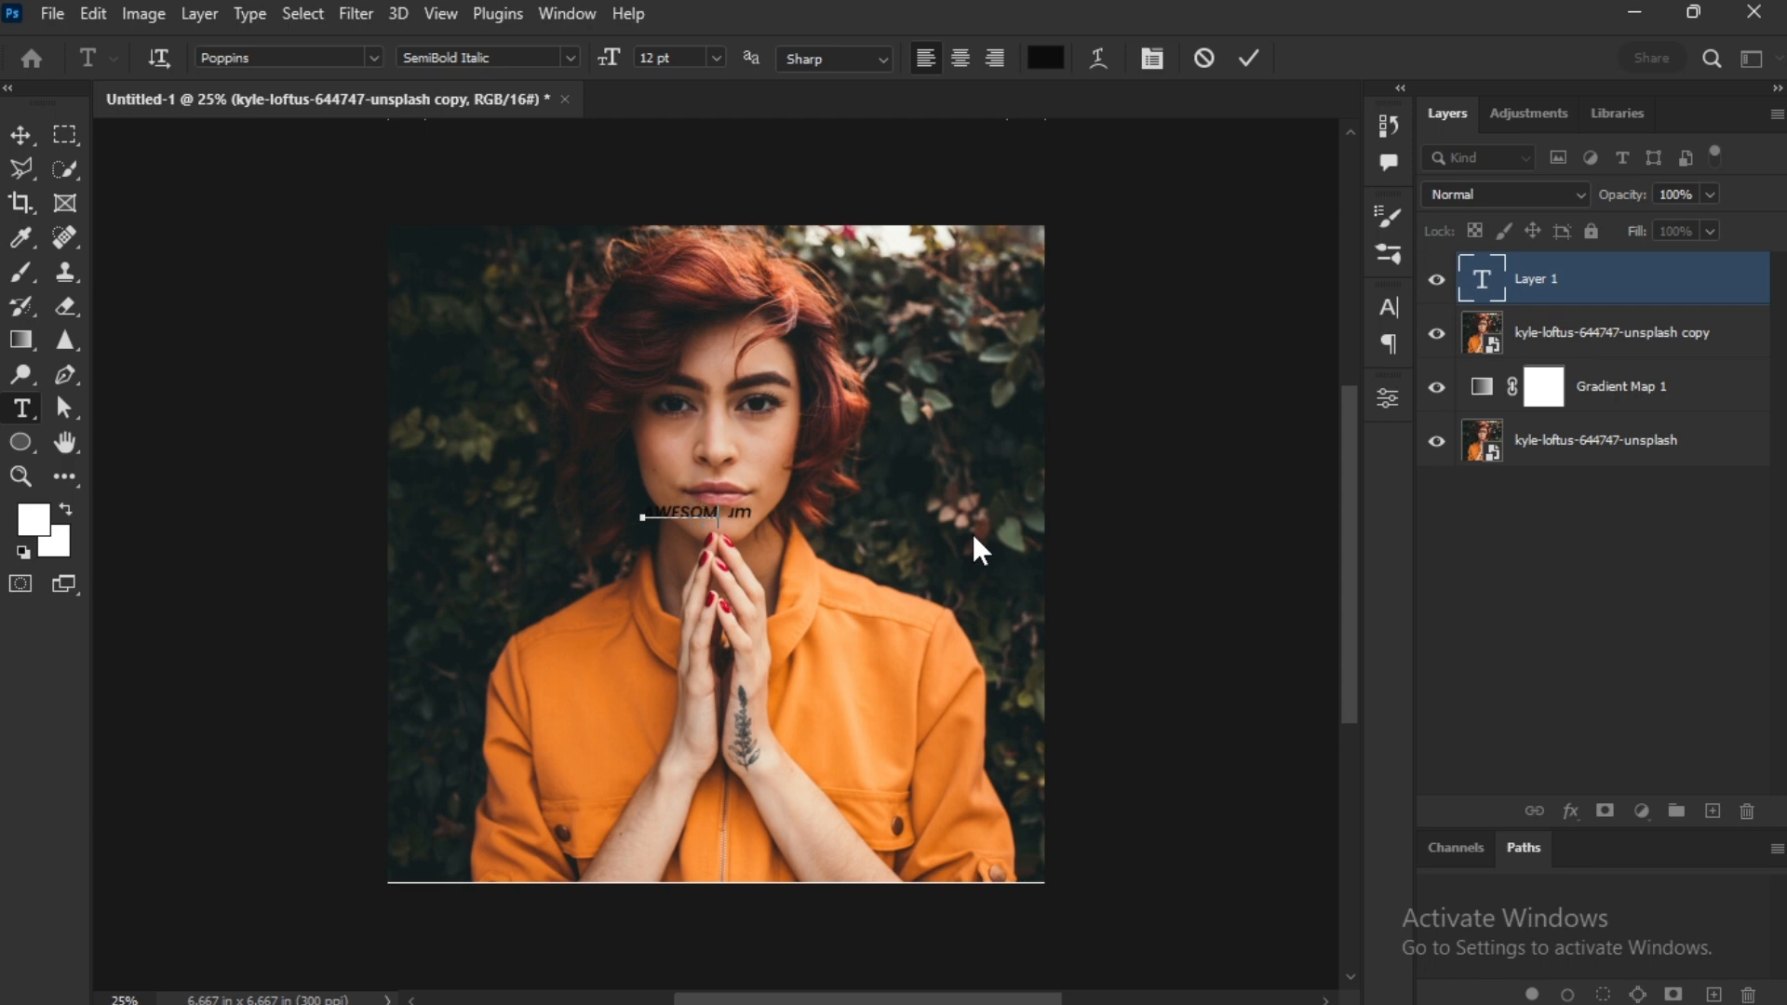
{"action": "type", "text": "E"}
{"action": "left_click", "coordinate": [1247, 60]}
Change the AWESOME text color to white ffffff.
{"action": "left_click", "coordinate": [1043, 58]}
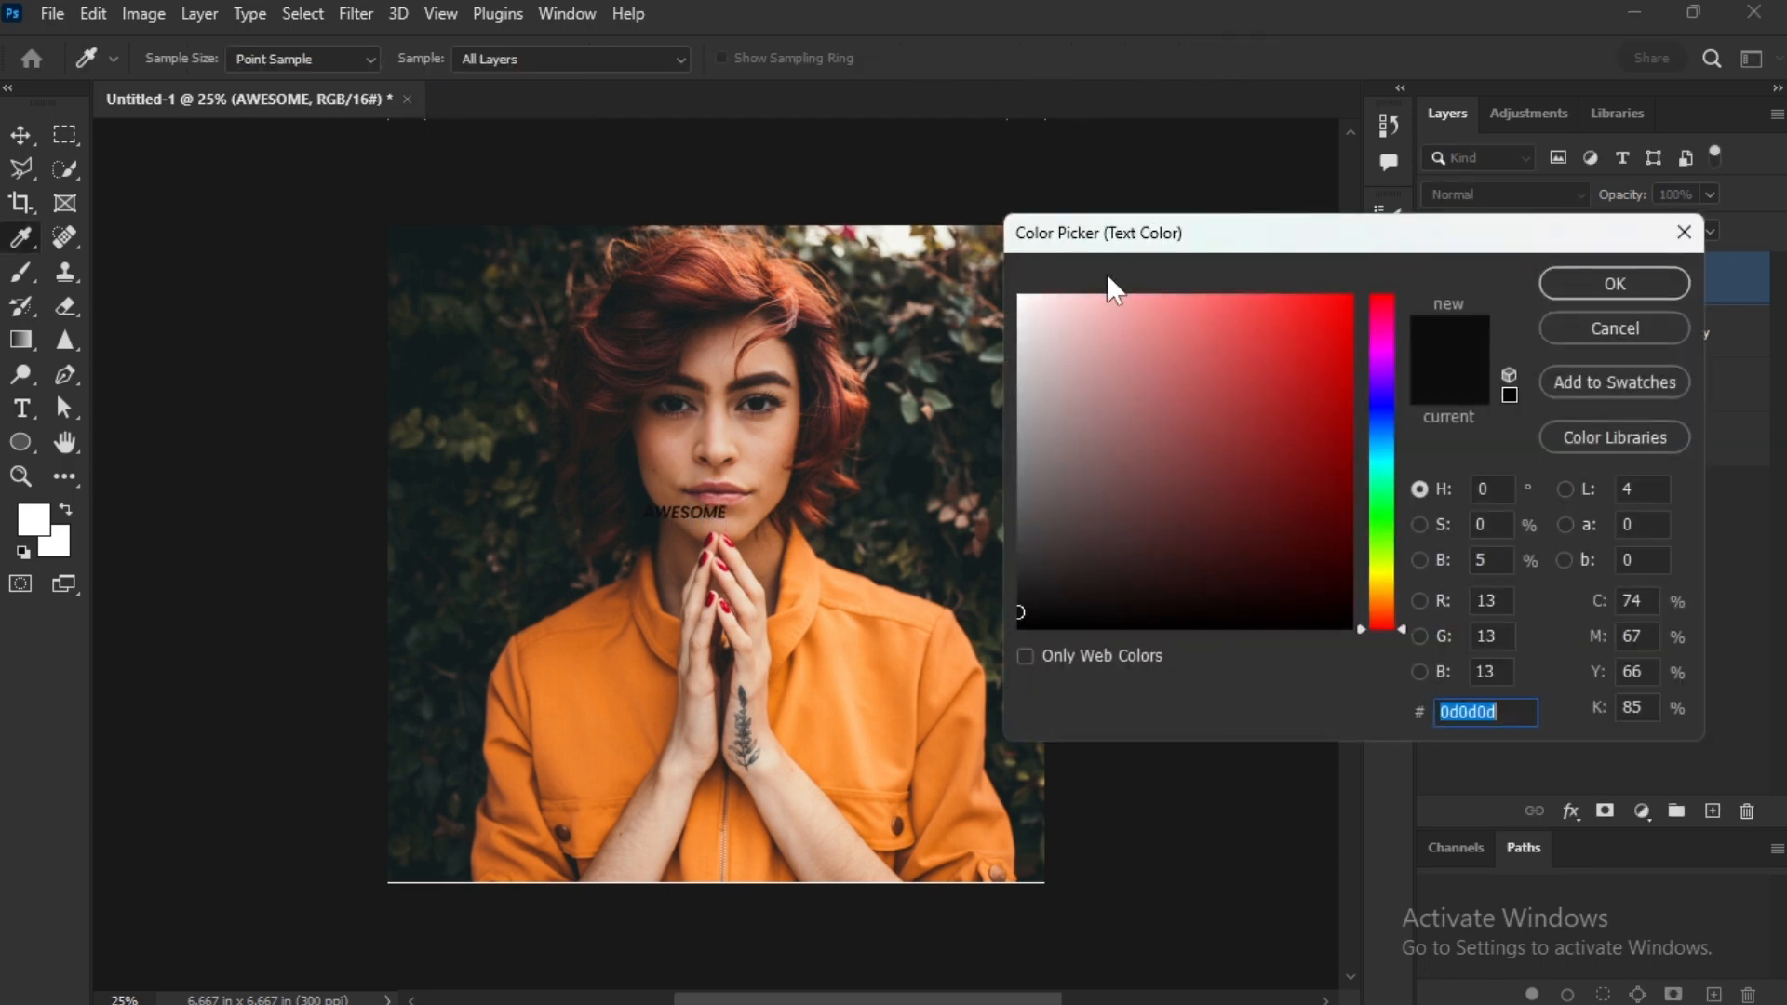
{"action": "left_click_drag", "start_coordinate": [1108, 298], "coordinate": [1013, 292]}
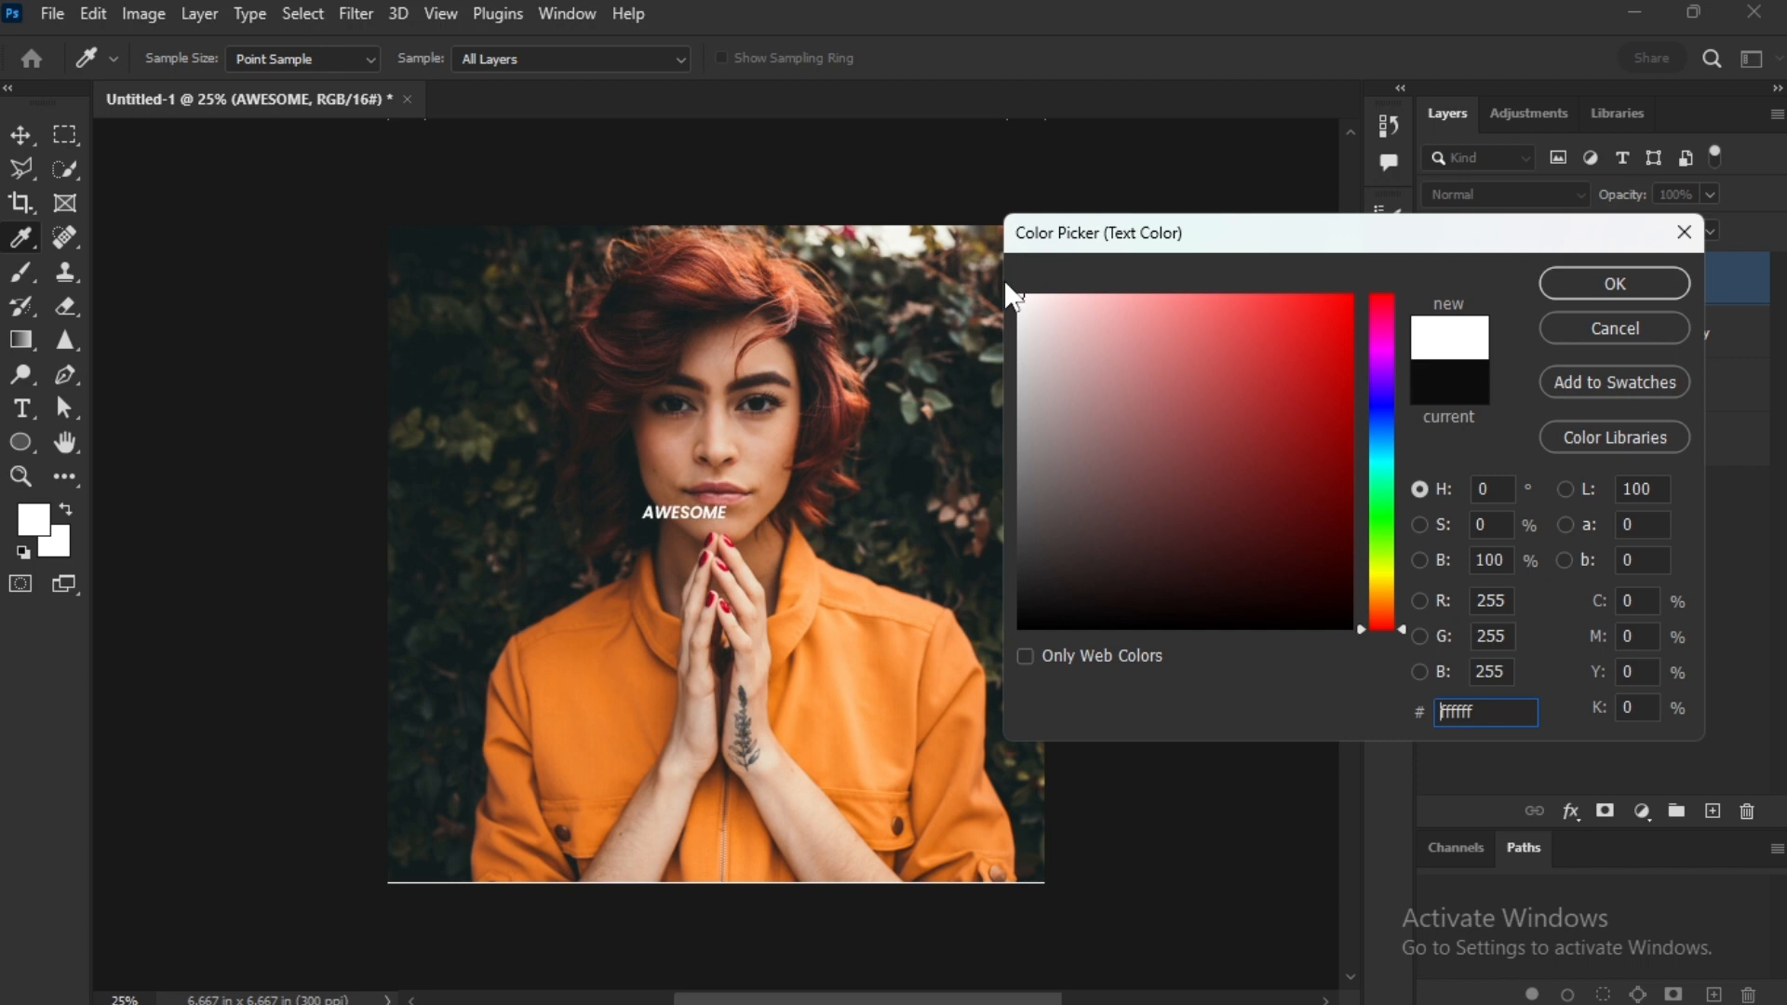
{"action": "left_click", "coordinate": [1613, 283]}
Enlarge the AWESOME text to about two thirds of the canvas width and position it across the woman's lower face.
{"action": "left_click", "coordinate": [21, 135]}
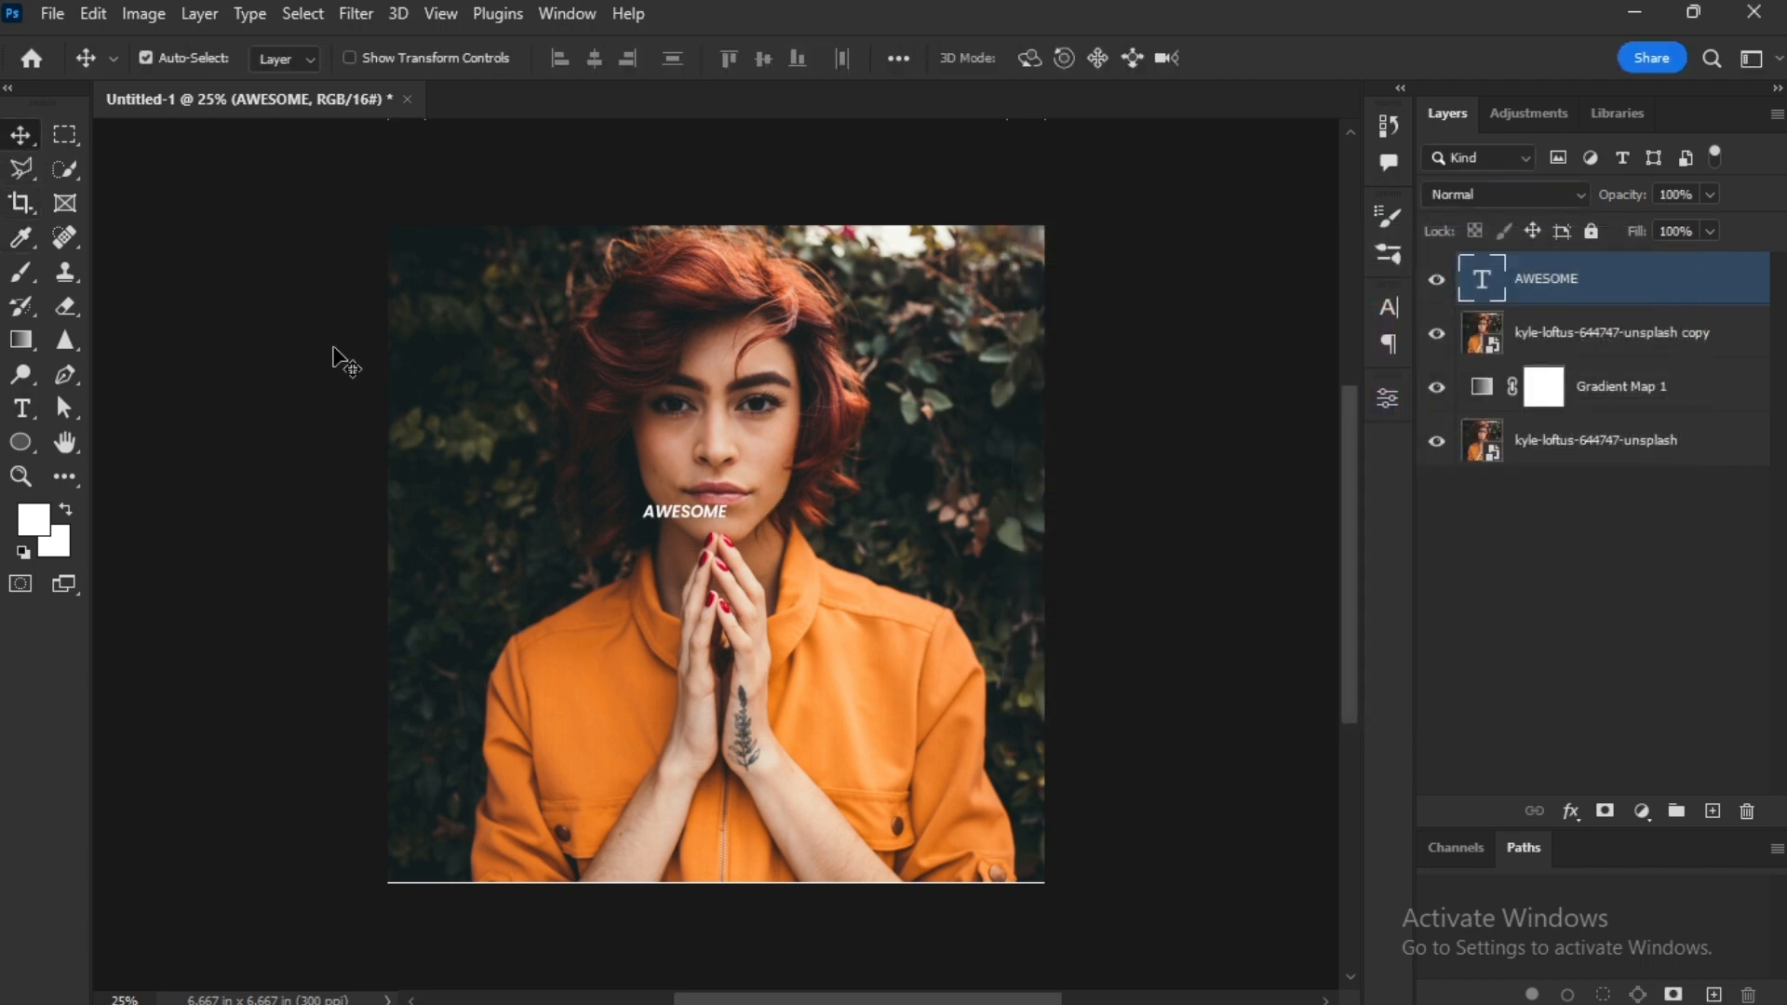
{"action": "key", "text": "ctrl+t"}
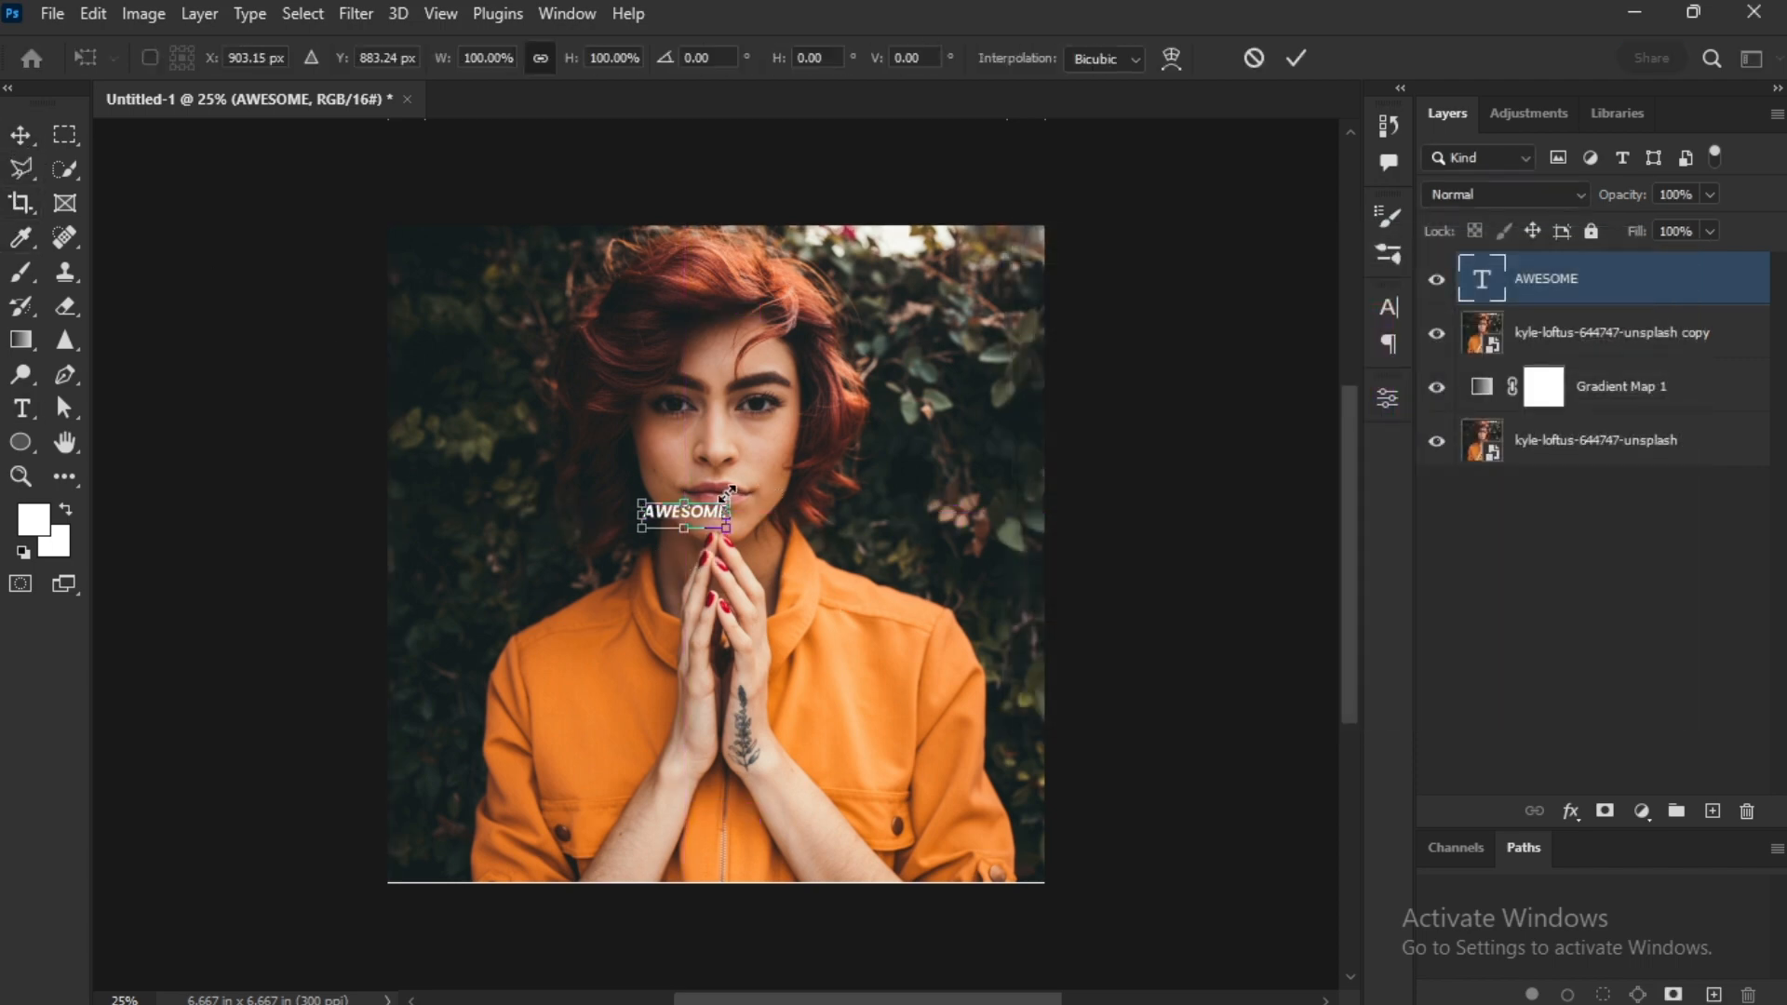
{"action": "left_click_drag", "start_coordinate": [727, 492], "coordinate": [1014, 413]}
{"action": "left_click_drag", "start_coordinate": [796, 453], "coordinate": [746, 461]}
{"action": "left_click", "coordinate": [1302, 55]}
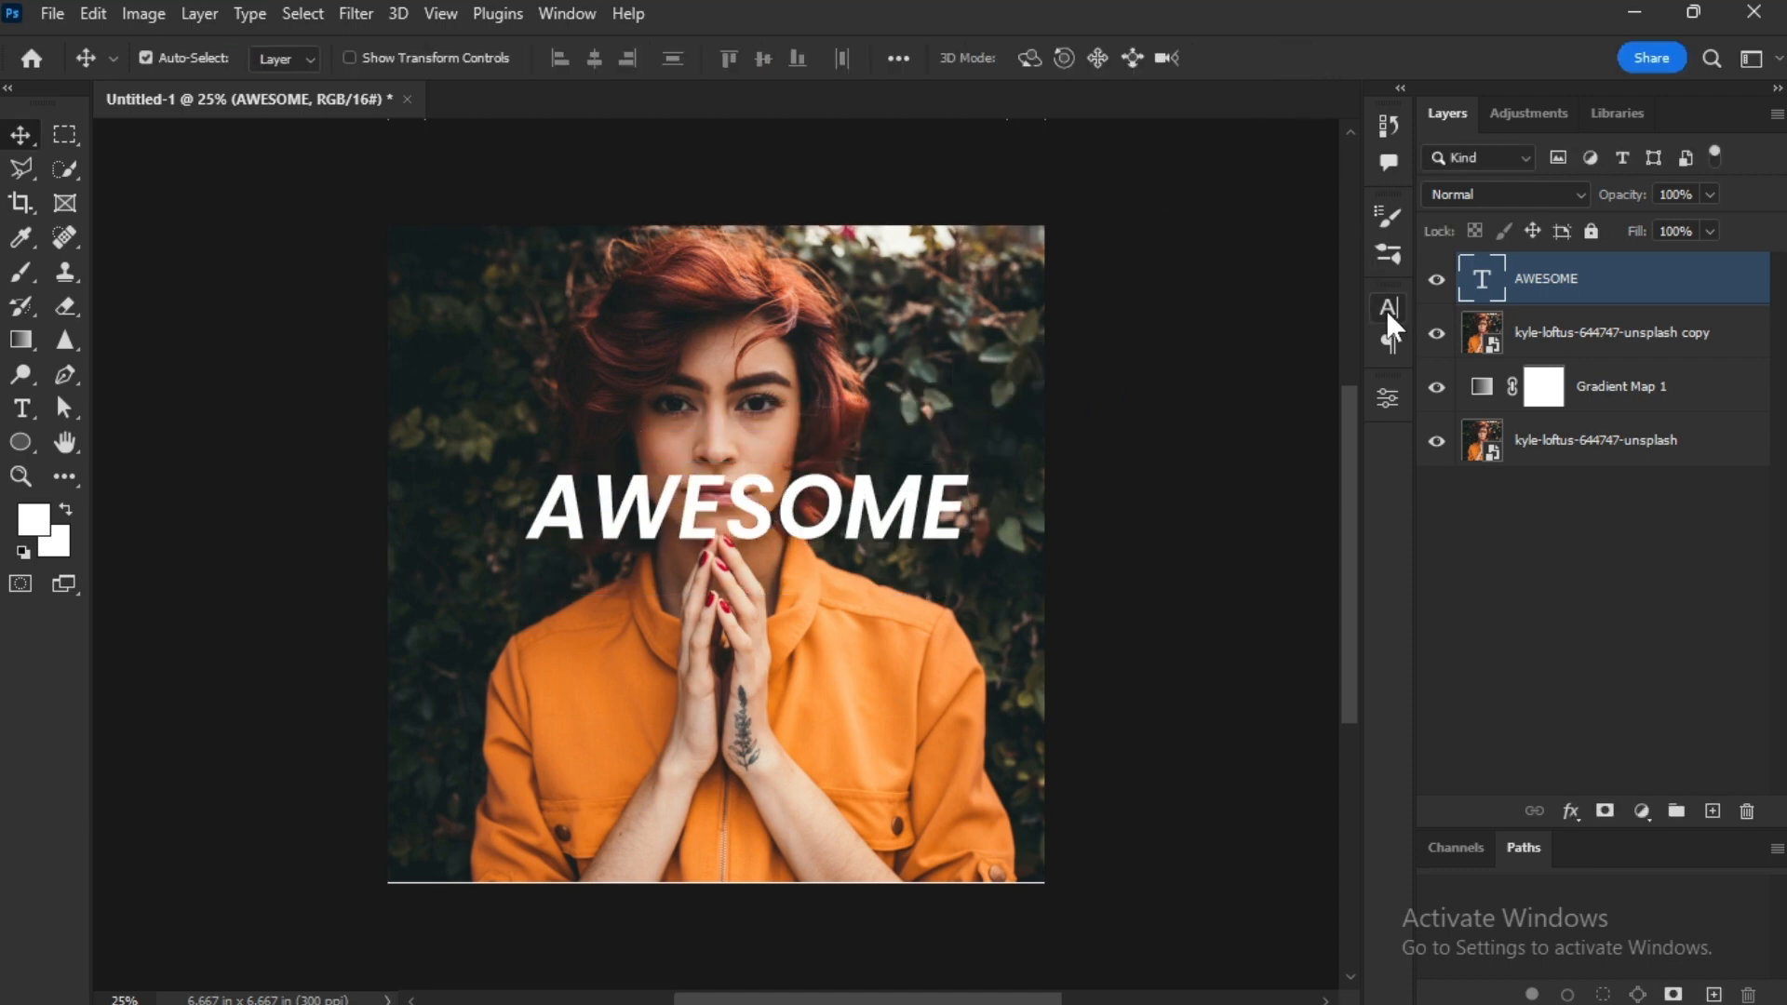
Change the AWESOME text's font to Abril Fatface Regular.
{"action": "left_click", "coordinate": [1388, 309]}
{"action": "left_click", "coordinate": [1226, 345]}
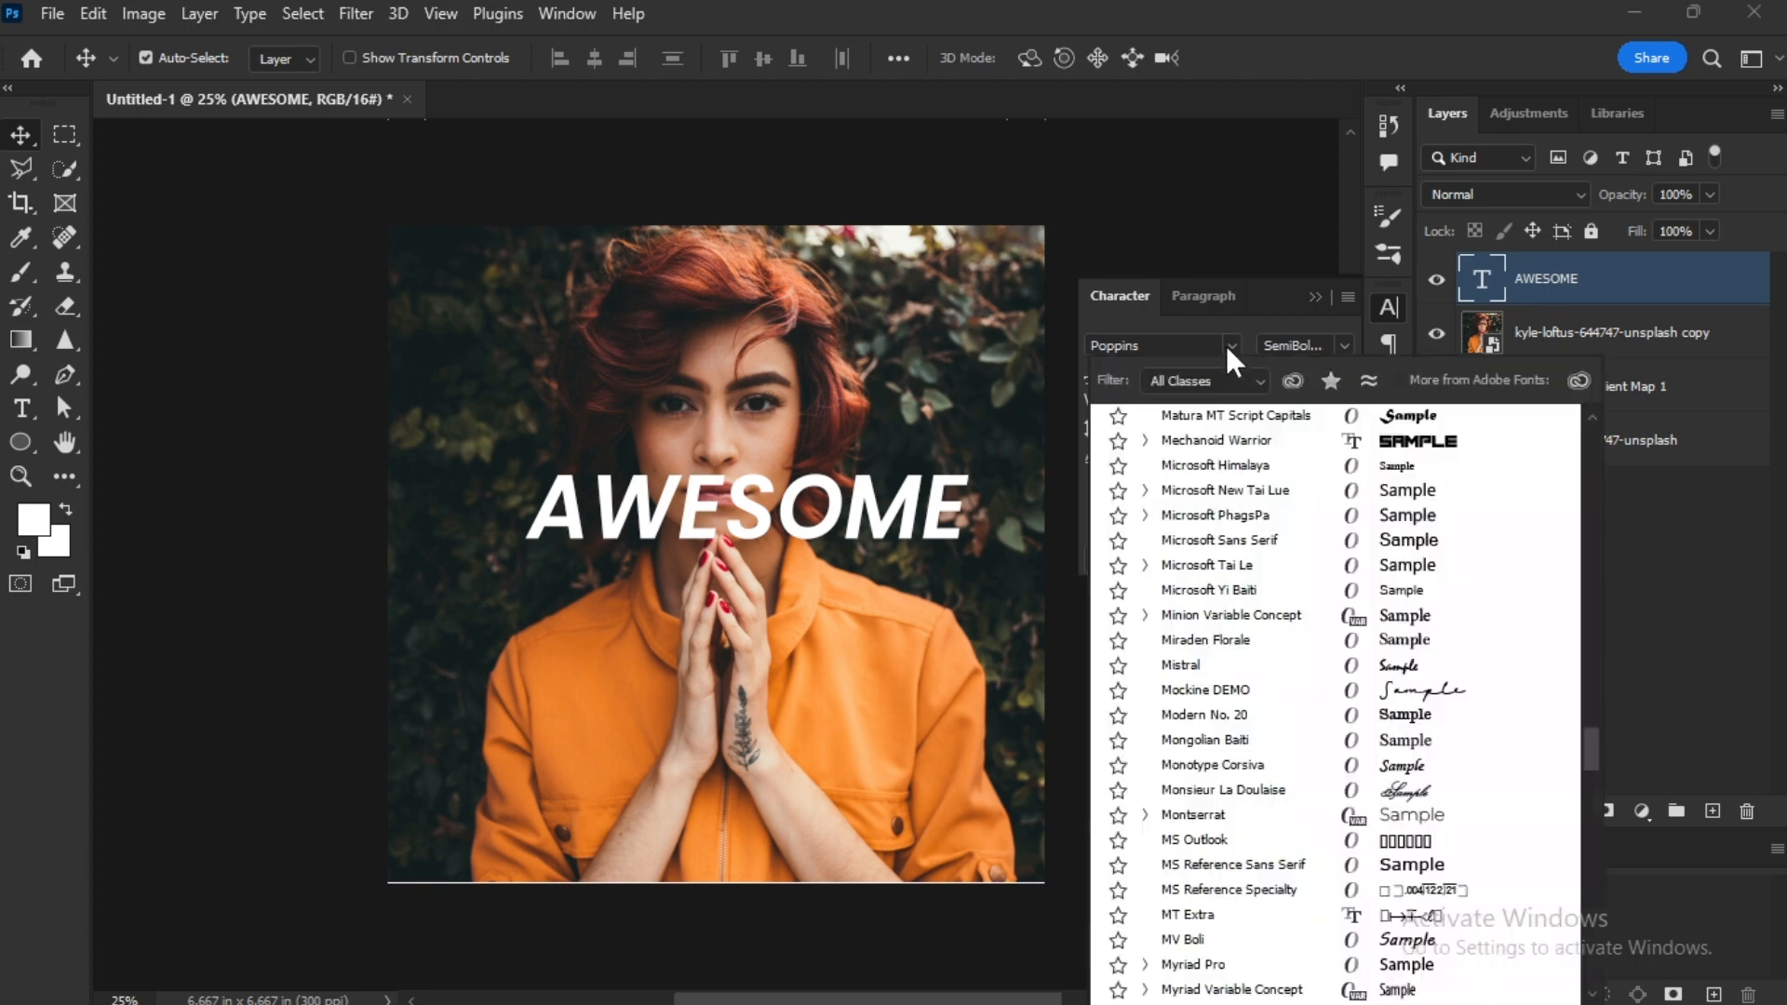
{"action": "scroll", "coordinate": [1605, 768], "scroll_direction": "down", "scroll_amount": 5}
{"action": "key", "text": "Up"}
{"action": "left_click_drag", "start_coordinate": [1605, 769], "coordinate": [1622, 404]}
{"action": "left_click", "coordinate": [1238, 377]}
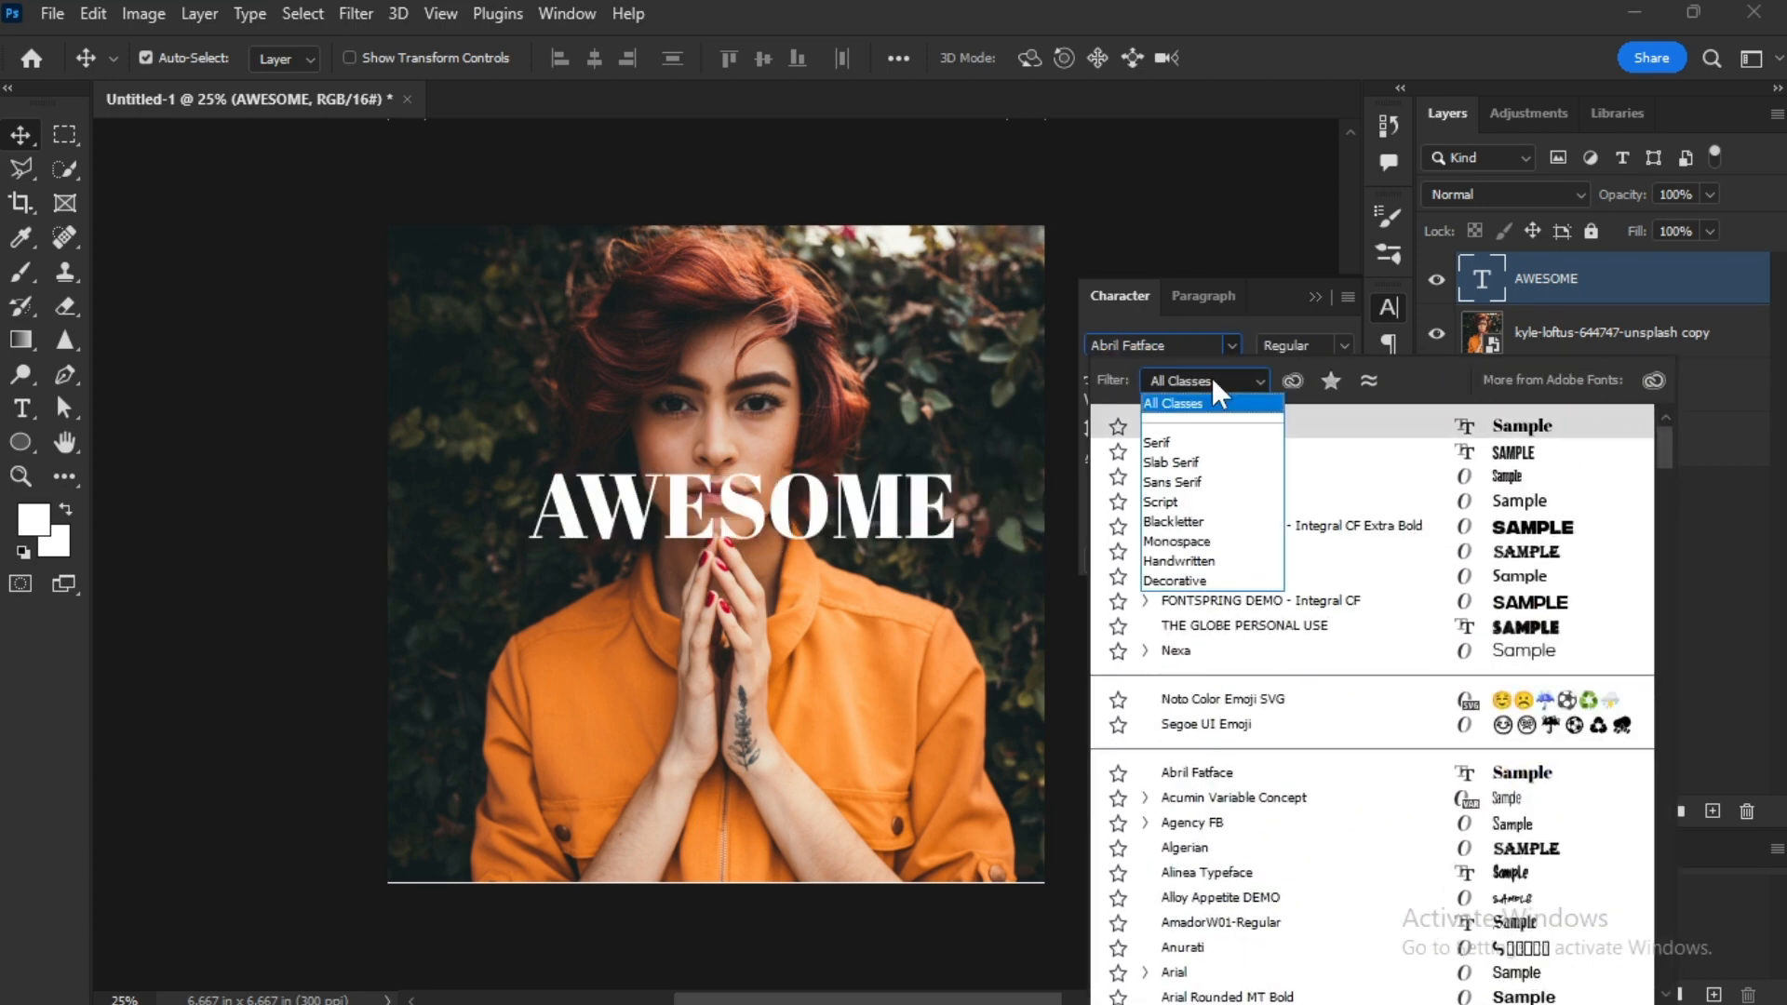
{"action": "left_click", "coordinate": [1210, 376]}
{"action": "type", "text": "ab"}
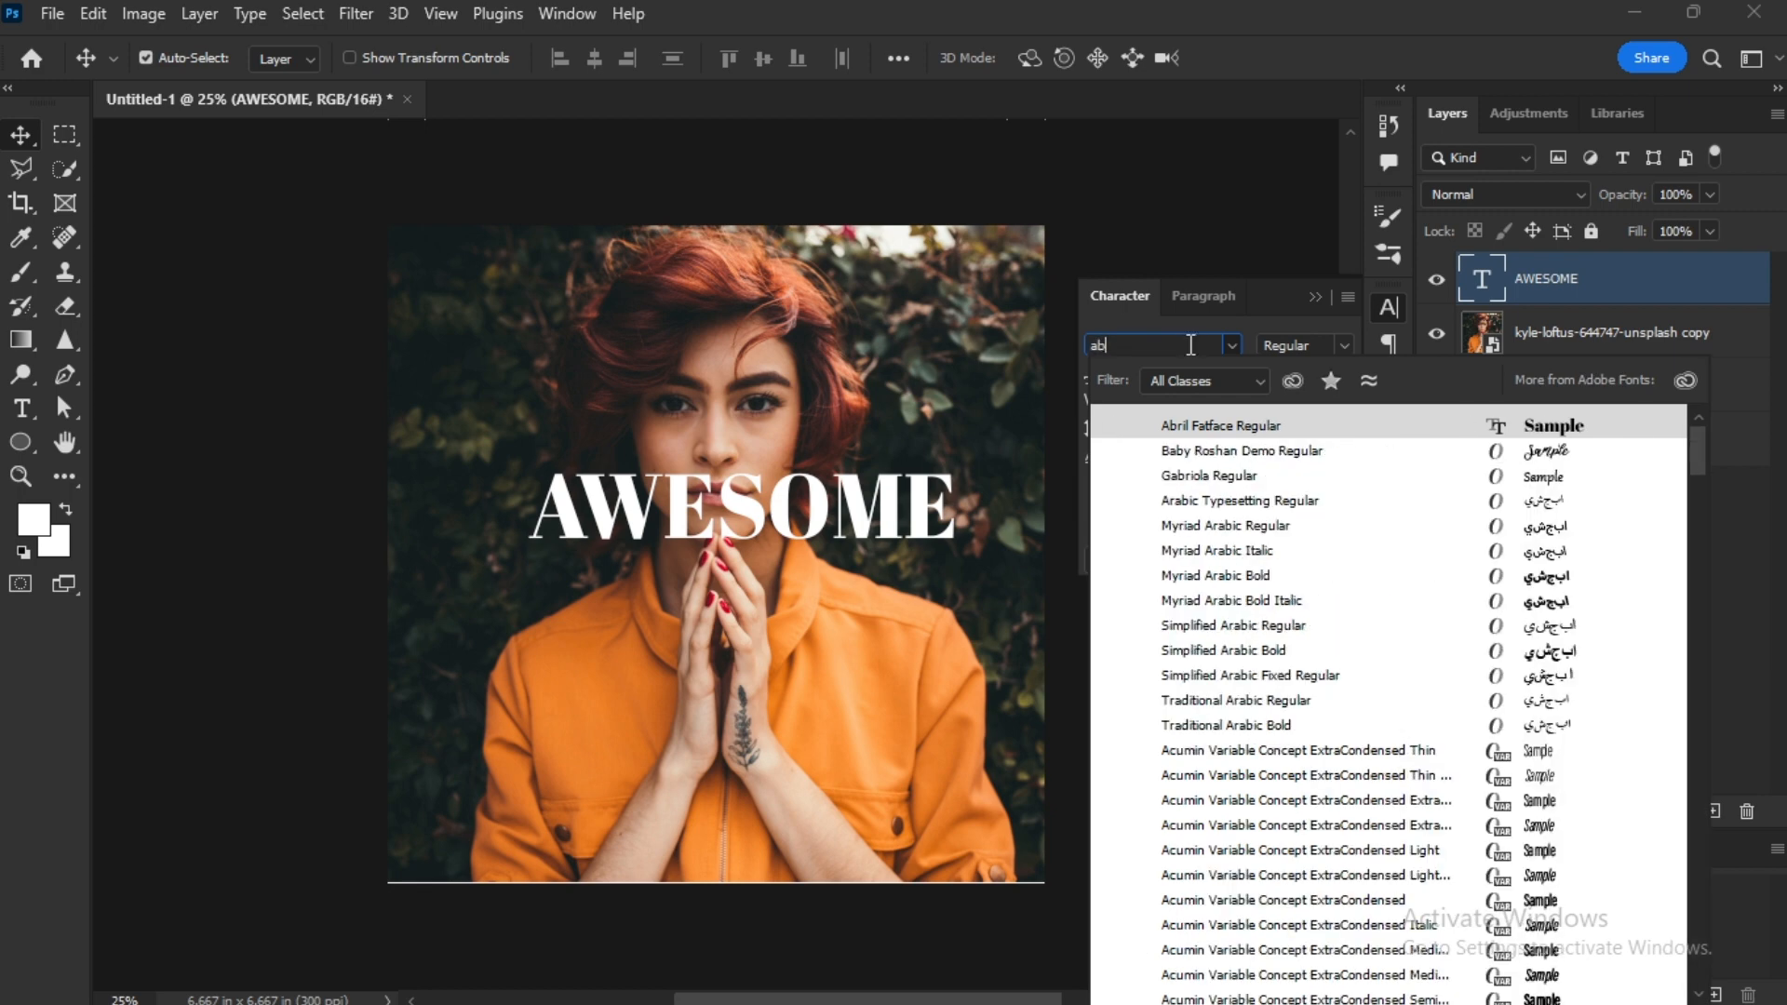
{"action": "left_click", "coordinate": [1409, 423]}
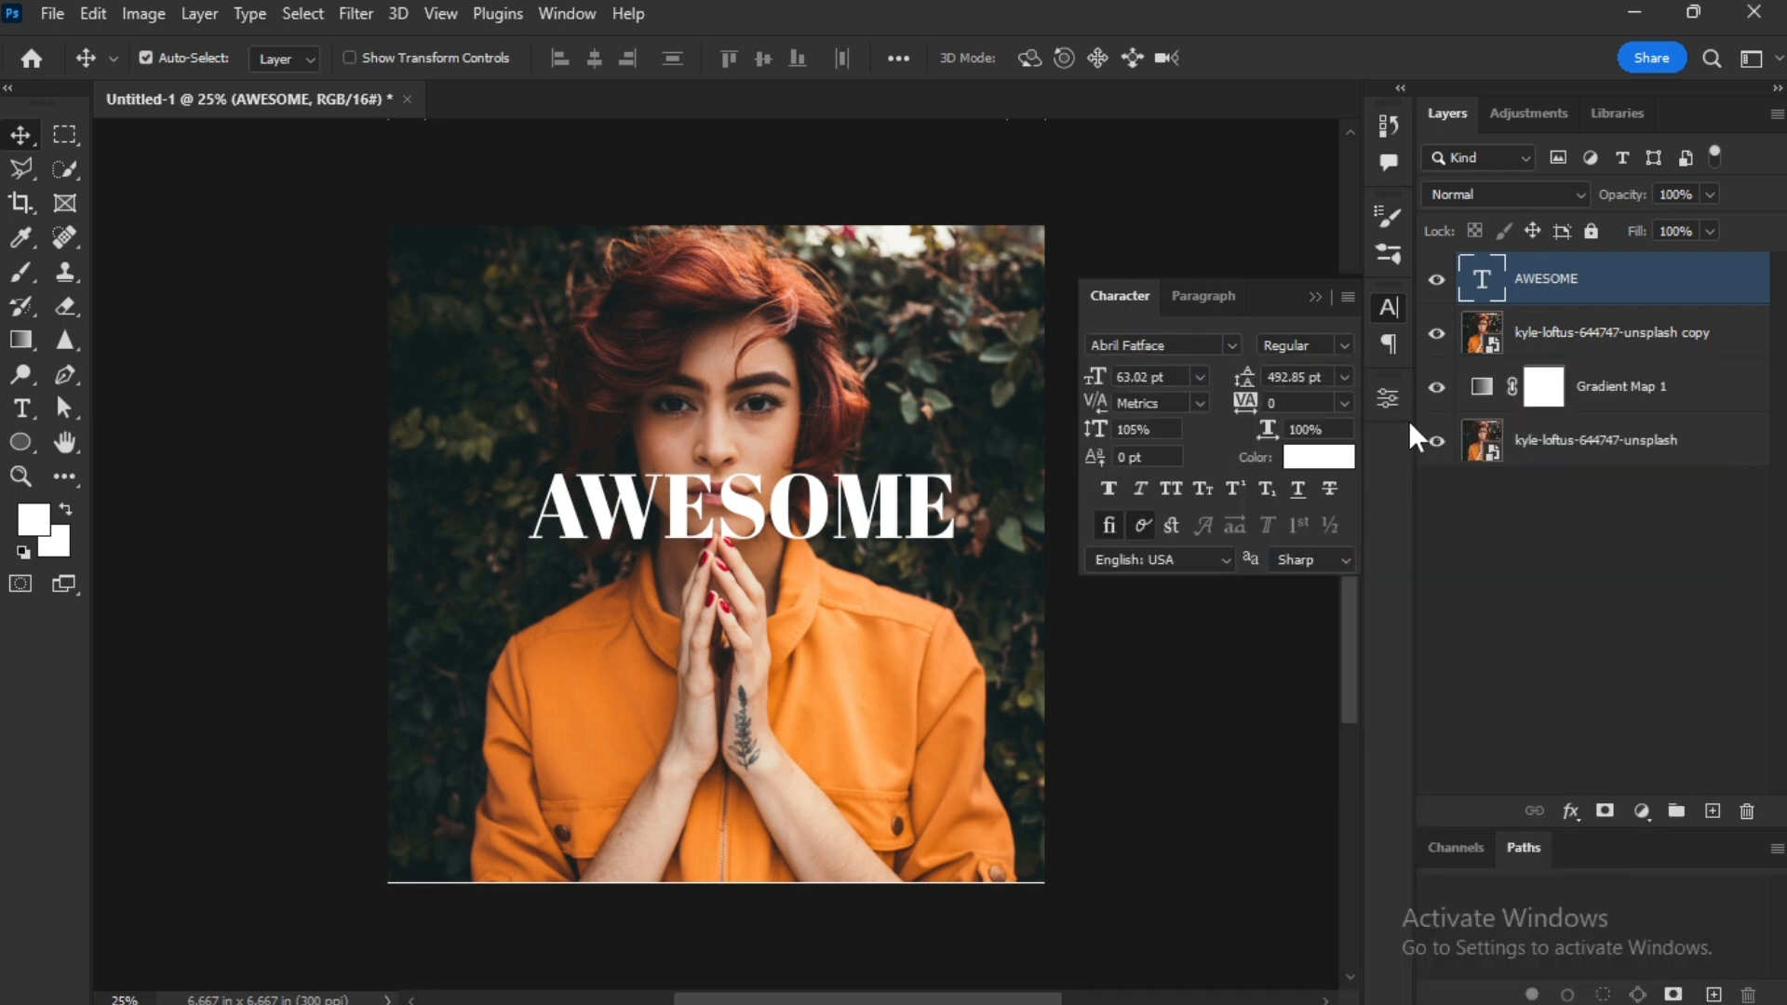
{"action": "left_click", "coordinate": [1314, 297]}
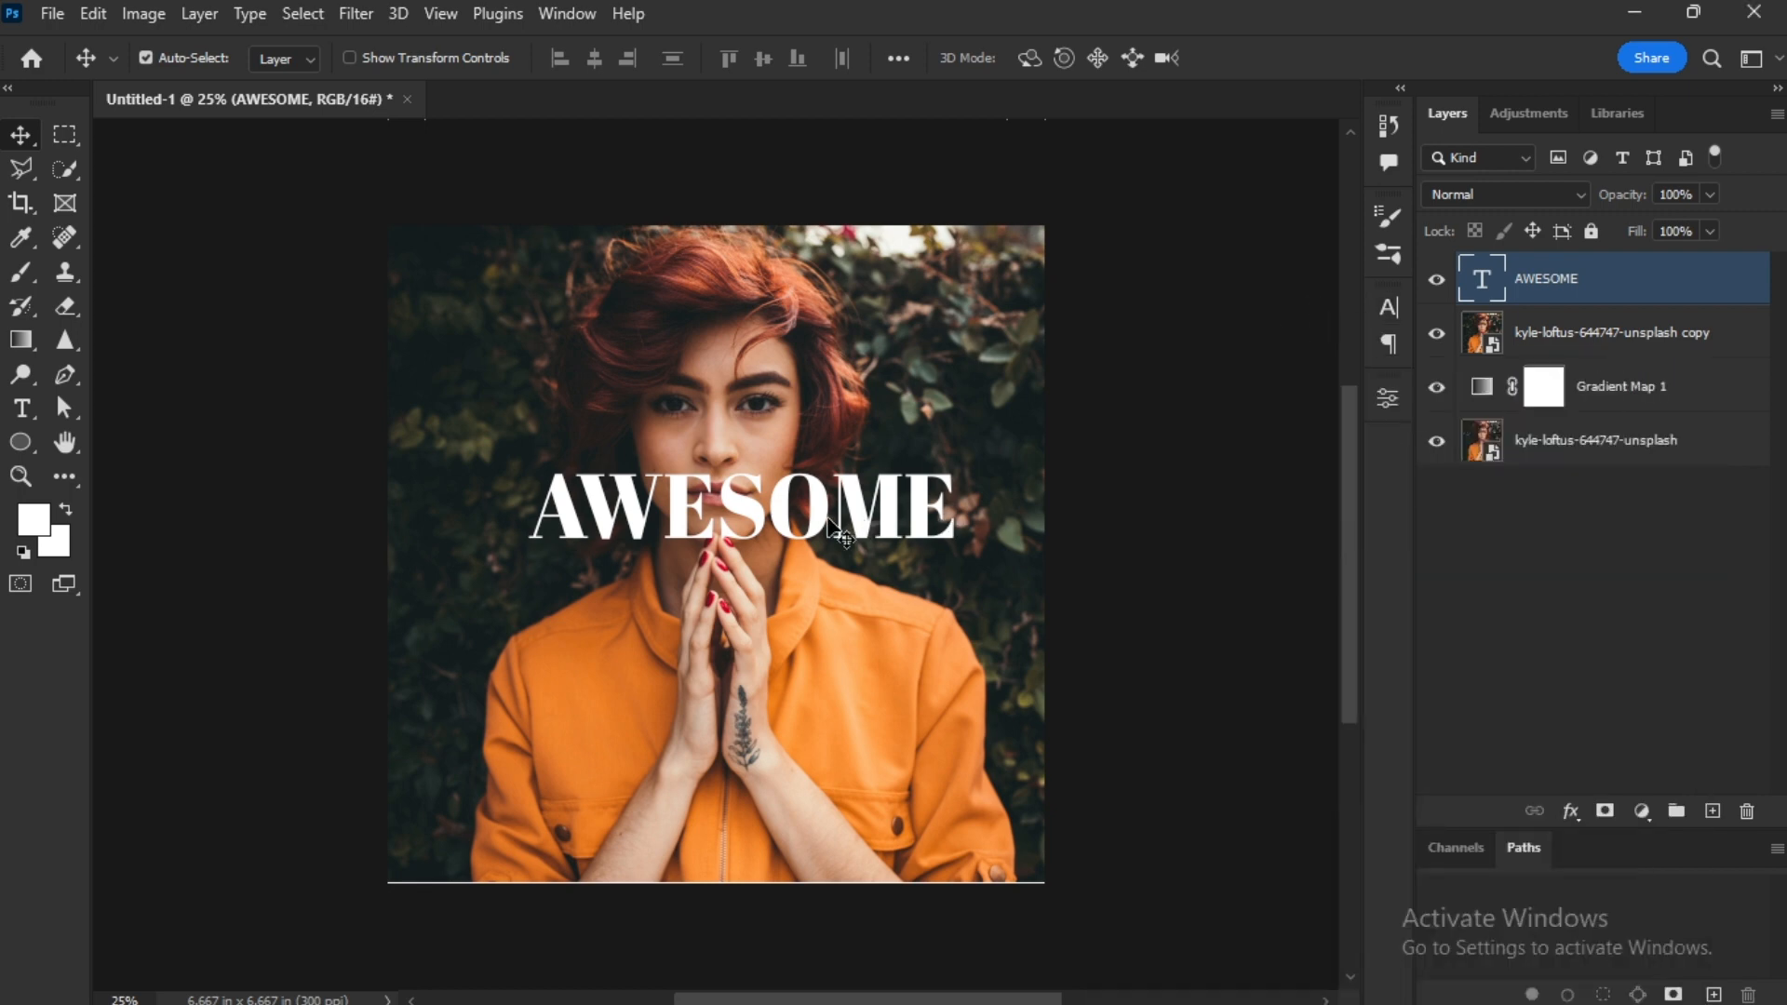
Rotate the AWESOME text to -90 degrees, scale it to about 350%, and place it cropped along the canvas's right edge.
{"action": "key", "text": "ctrl+t"}
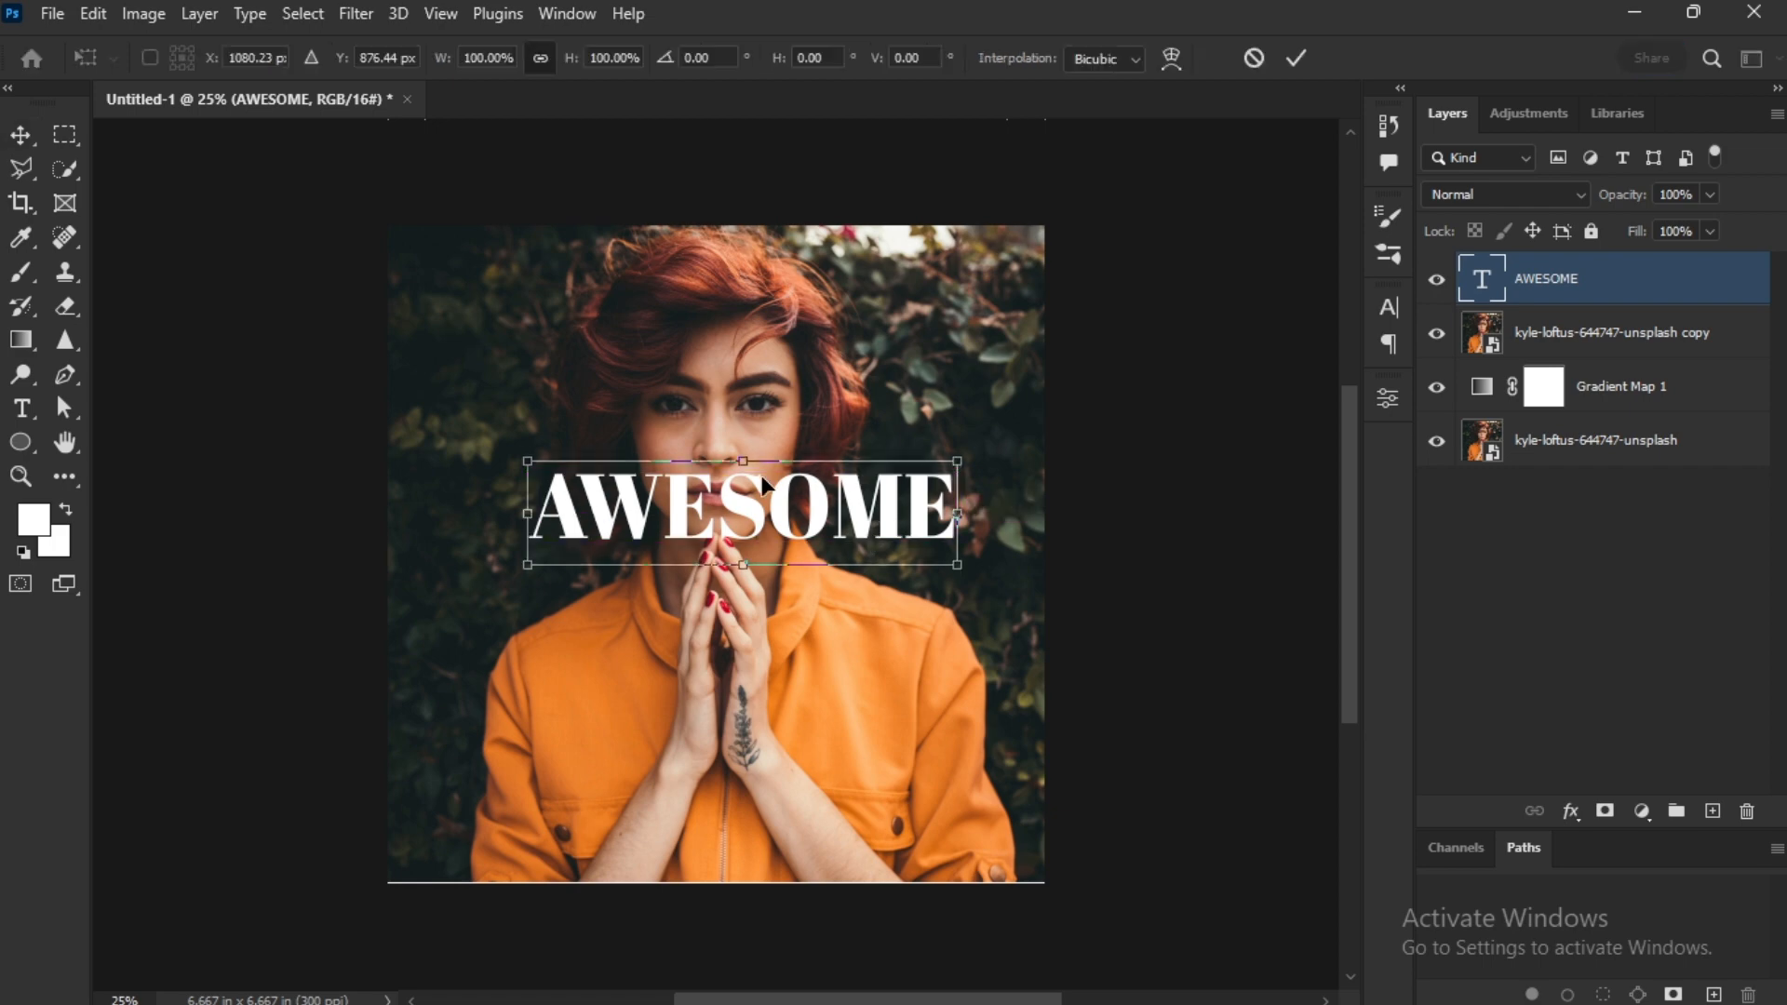
{"action": "left_click_drag", "start_coordinate": [746, 468], "coordinate": [746, 421]}
{"action": "left_click_drag", "start_coordinate": [1064, 610], "coordinate": [825, 270]}
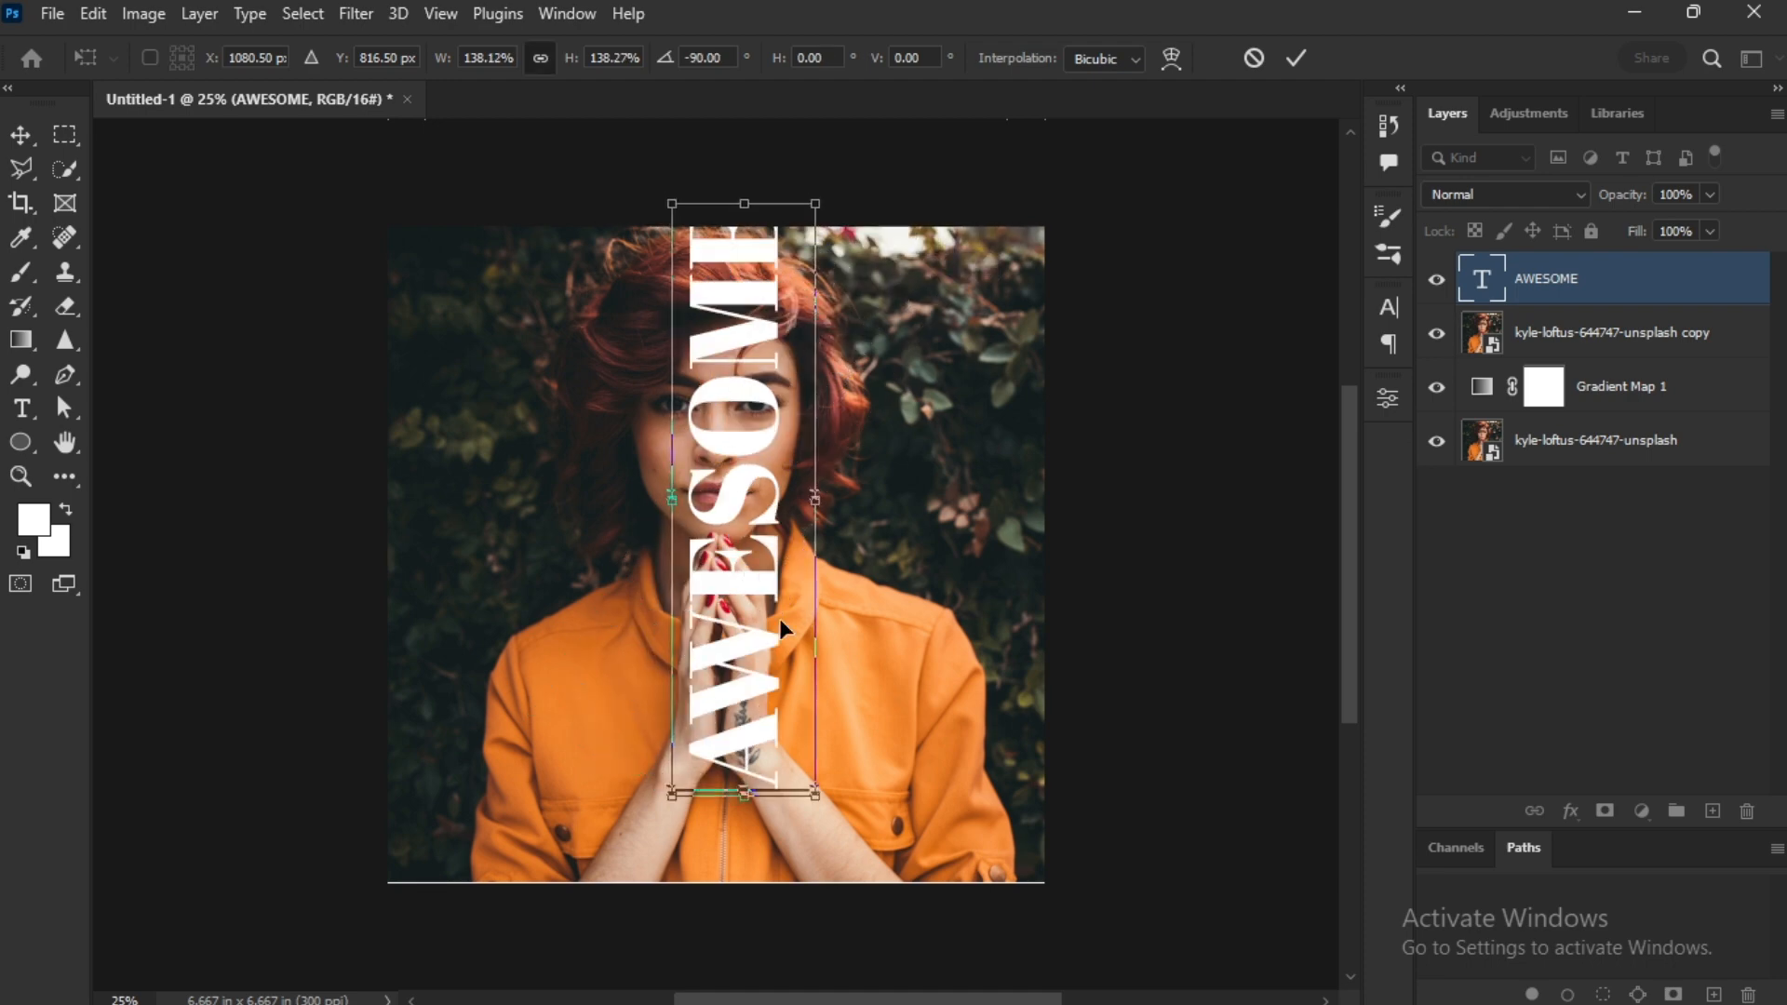
{"action": "left_click_drag", "start_coordinate": [779, 617], "coordinate": [1012, 644]}
{"action": "mouse_move", "coordinate": [1105, 265]}
{"action": "left_mouse_down"}
{"action": "mouse_move", "coordinate": [1089, 243]}
{"action": "mouse_move", "coordinate": [1098, 259]}
{"action": "left_mouse_up"}
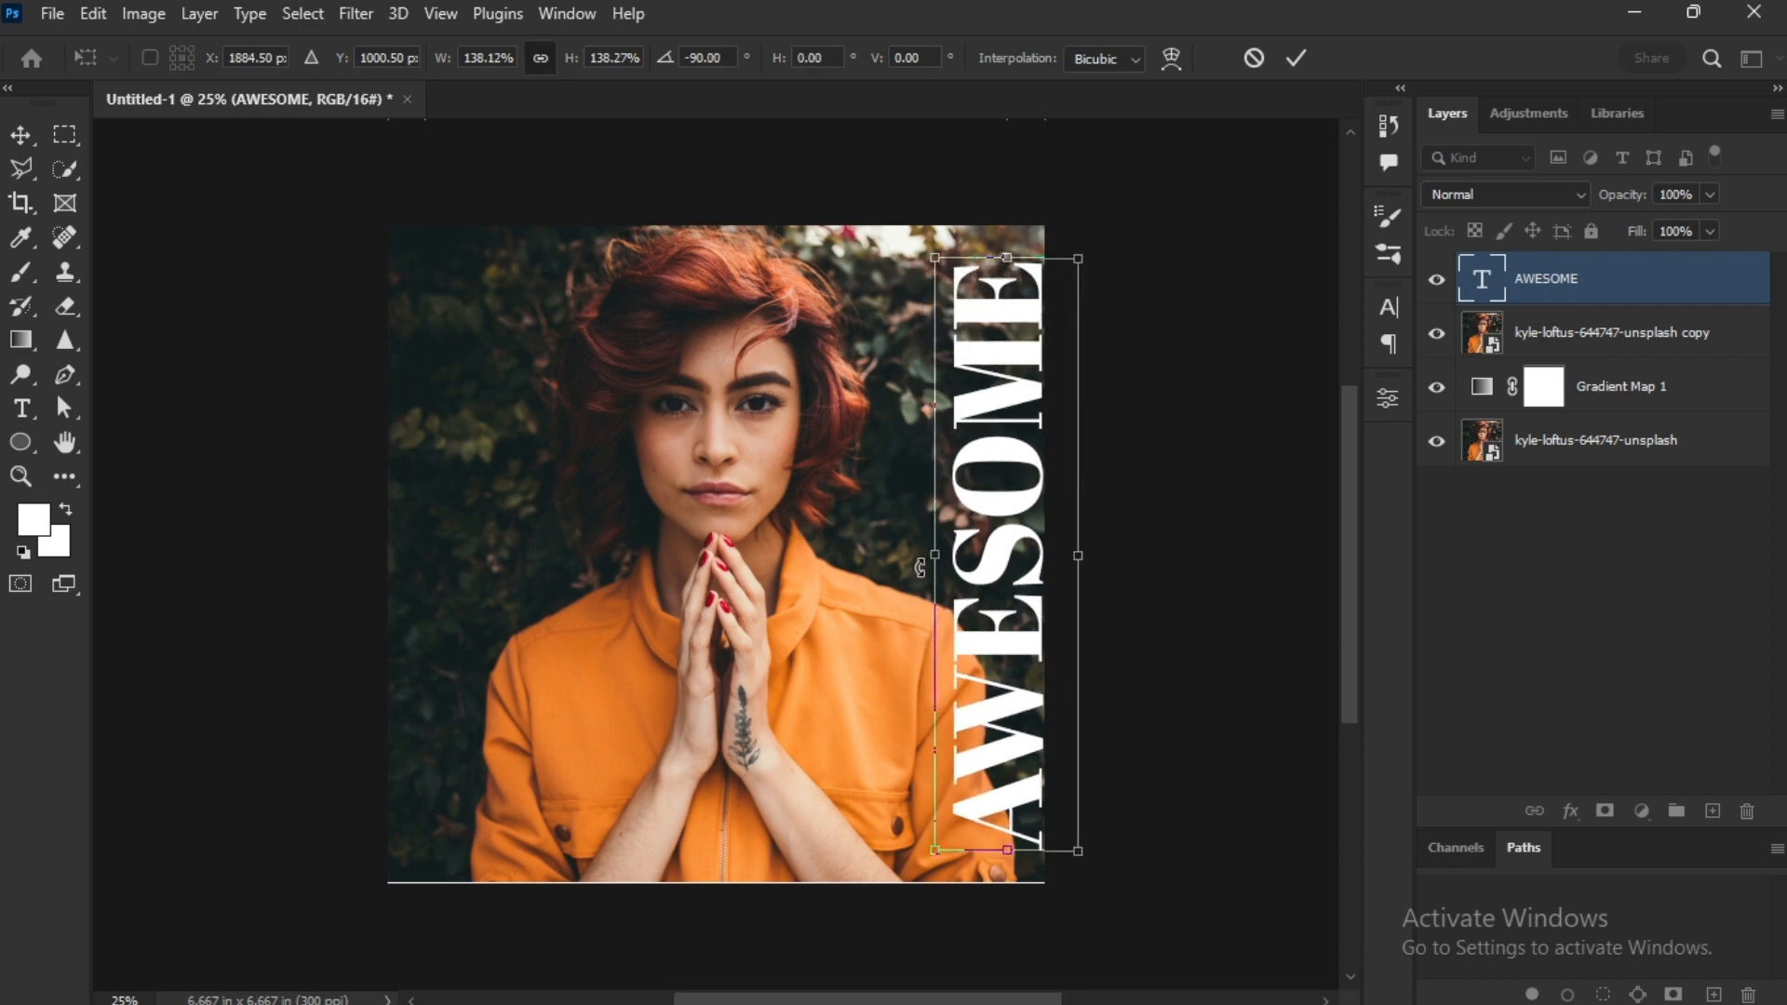
{"action": "left_click_drag", "start_coordinate": [929, 563], "coordinate": [890, 453]}
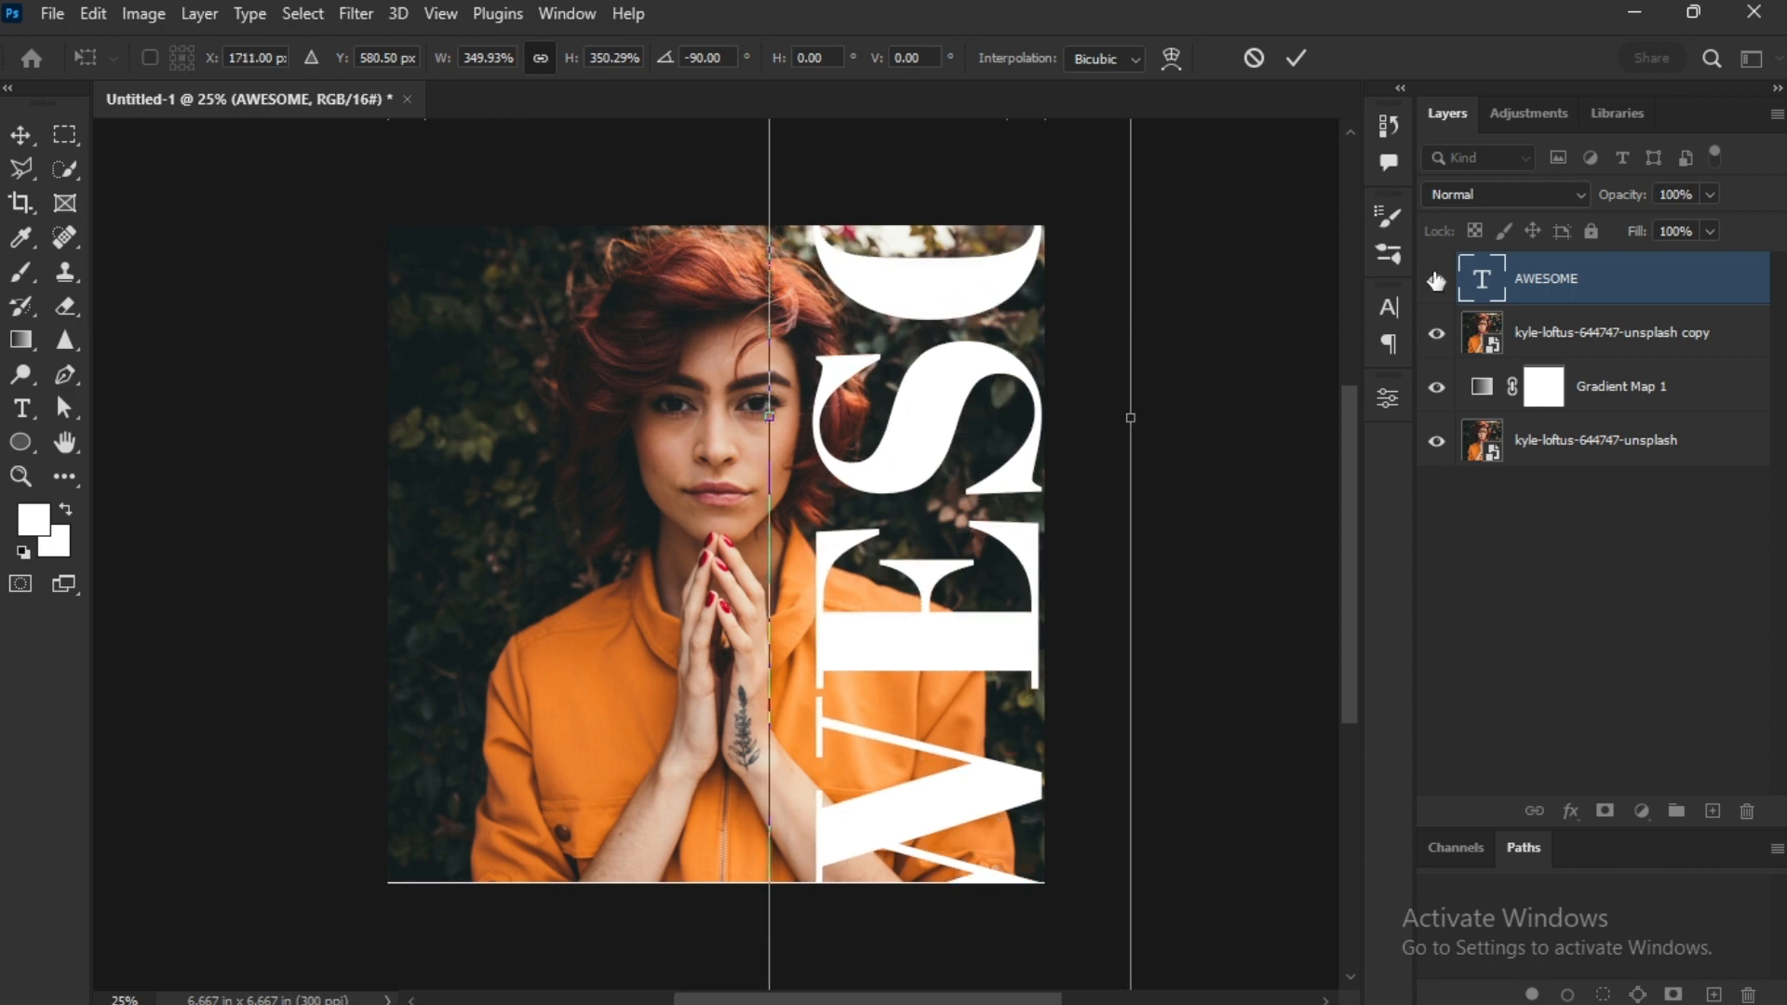
{"action": "left_click", "coordinate": [1297, 56]}
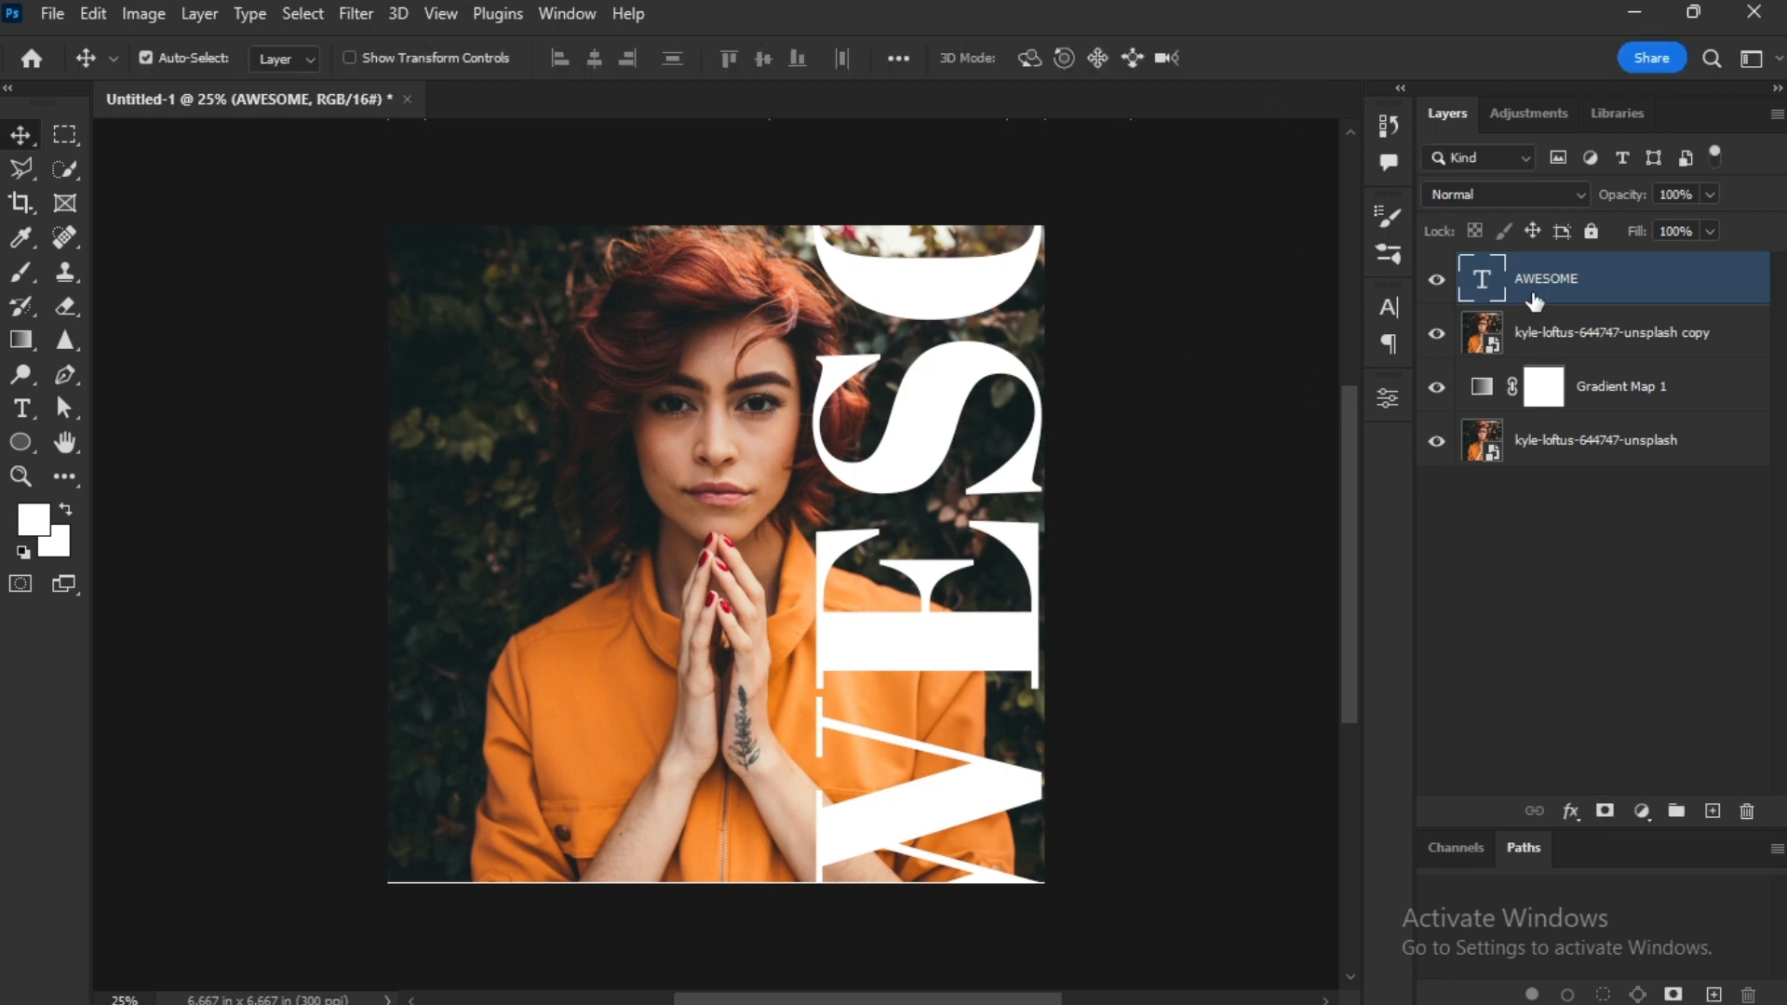
Move the AWESOME layer beneath the portrait copy and clip the portrait copy to the text with a clipping mask.
{"action": "left_click", "coordinate": [1645, 344]}
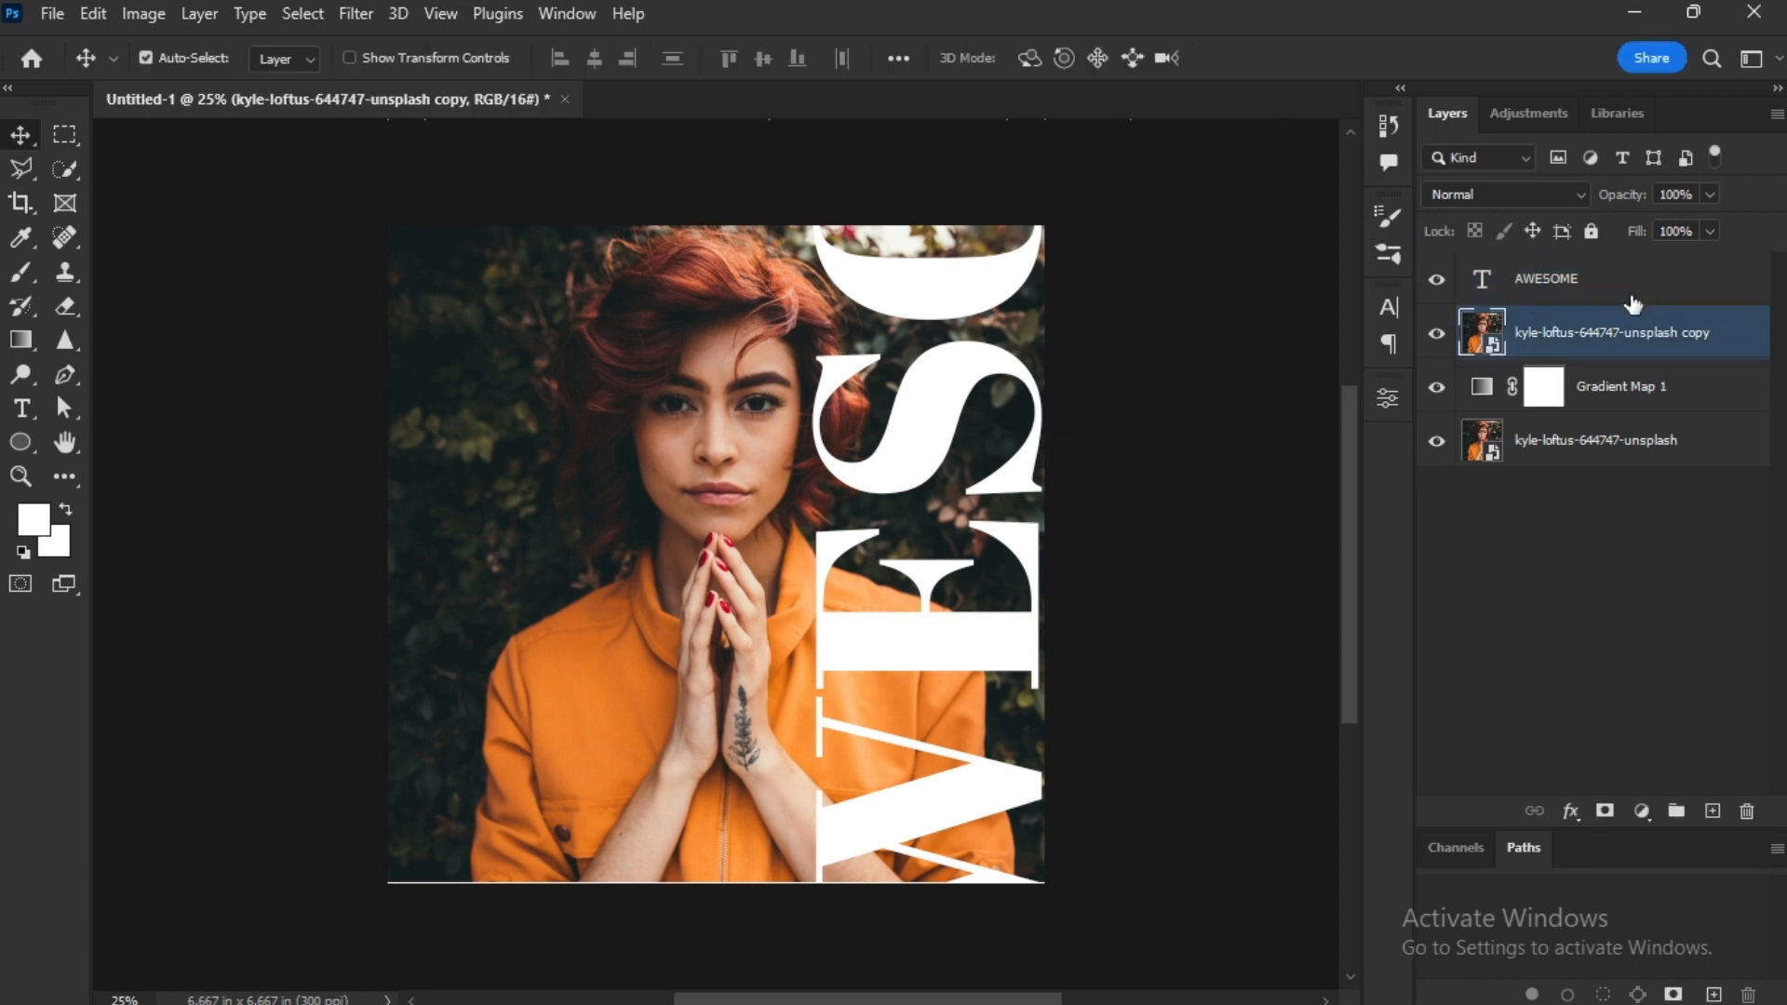
{"action": "left_click", "coordinate": [1624, 303]}
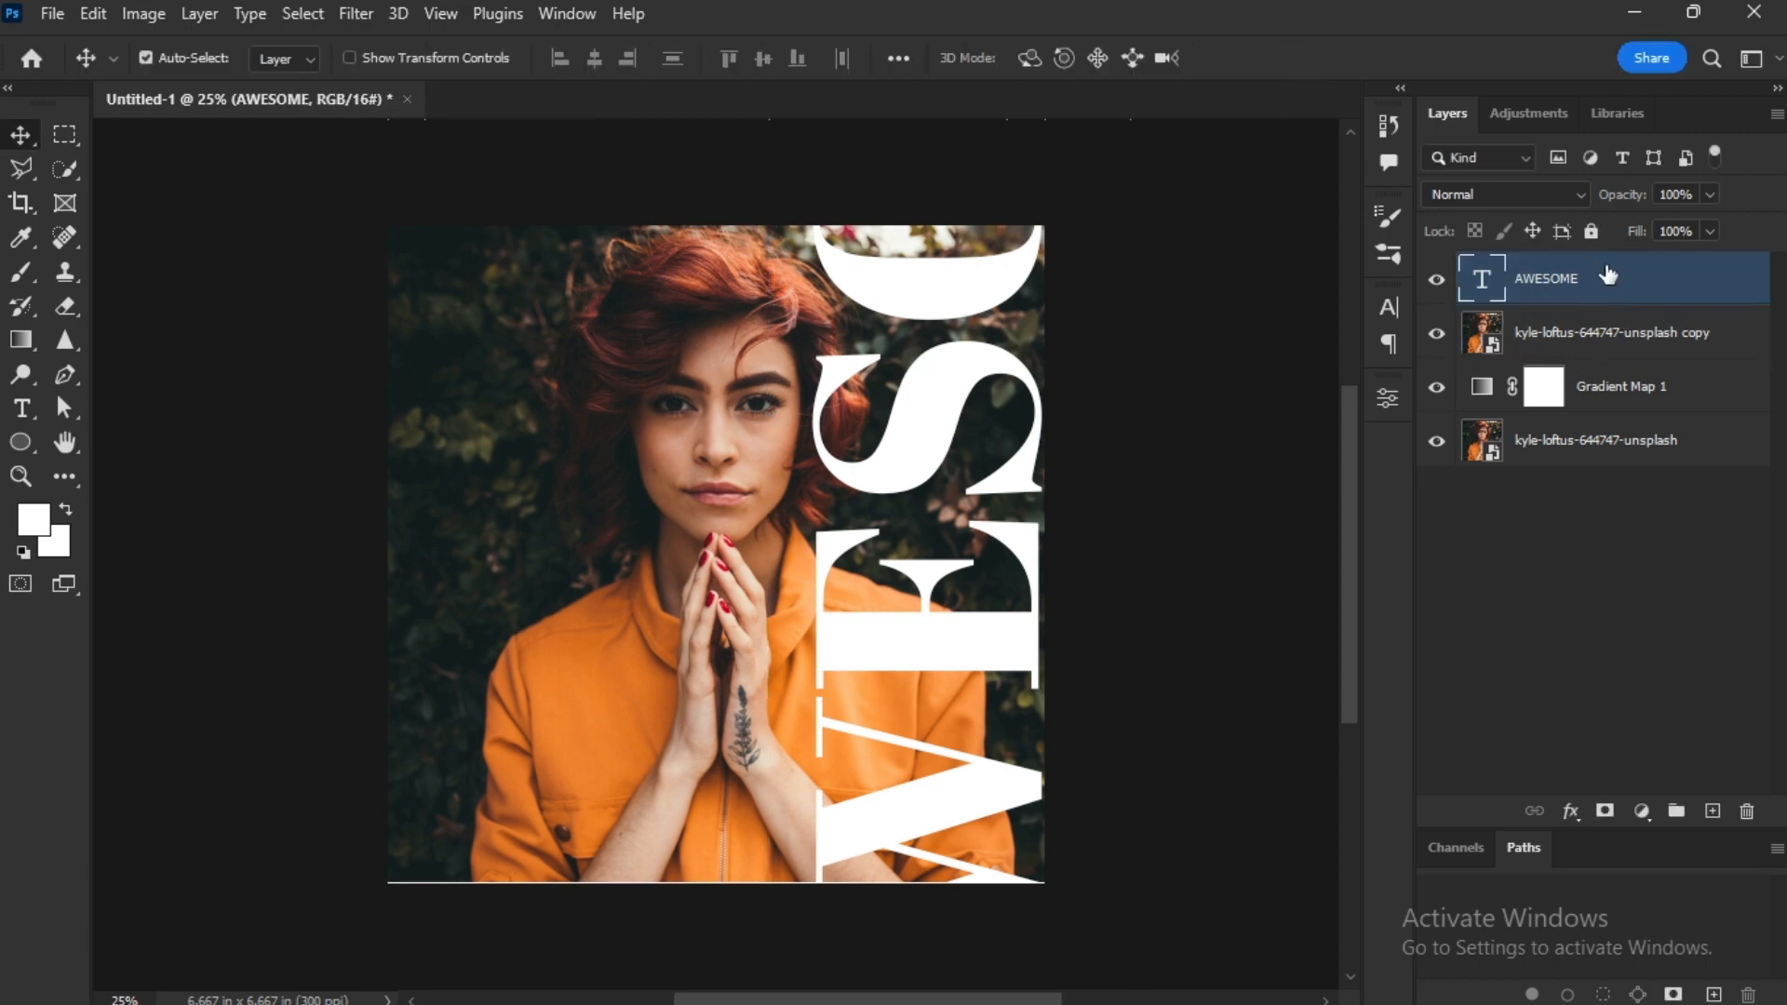
{"action": "left_click_drag", "start_coordinate": [1615, 274], "coordinate": [1552, 365]}
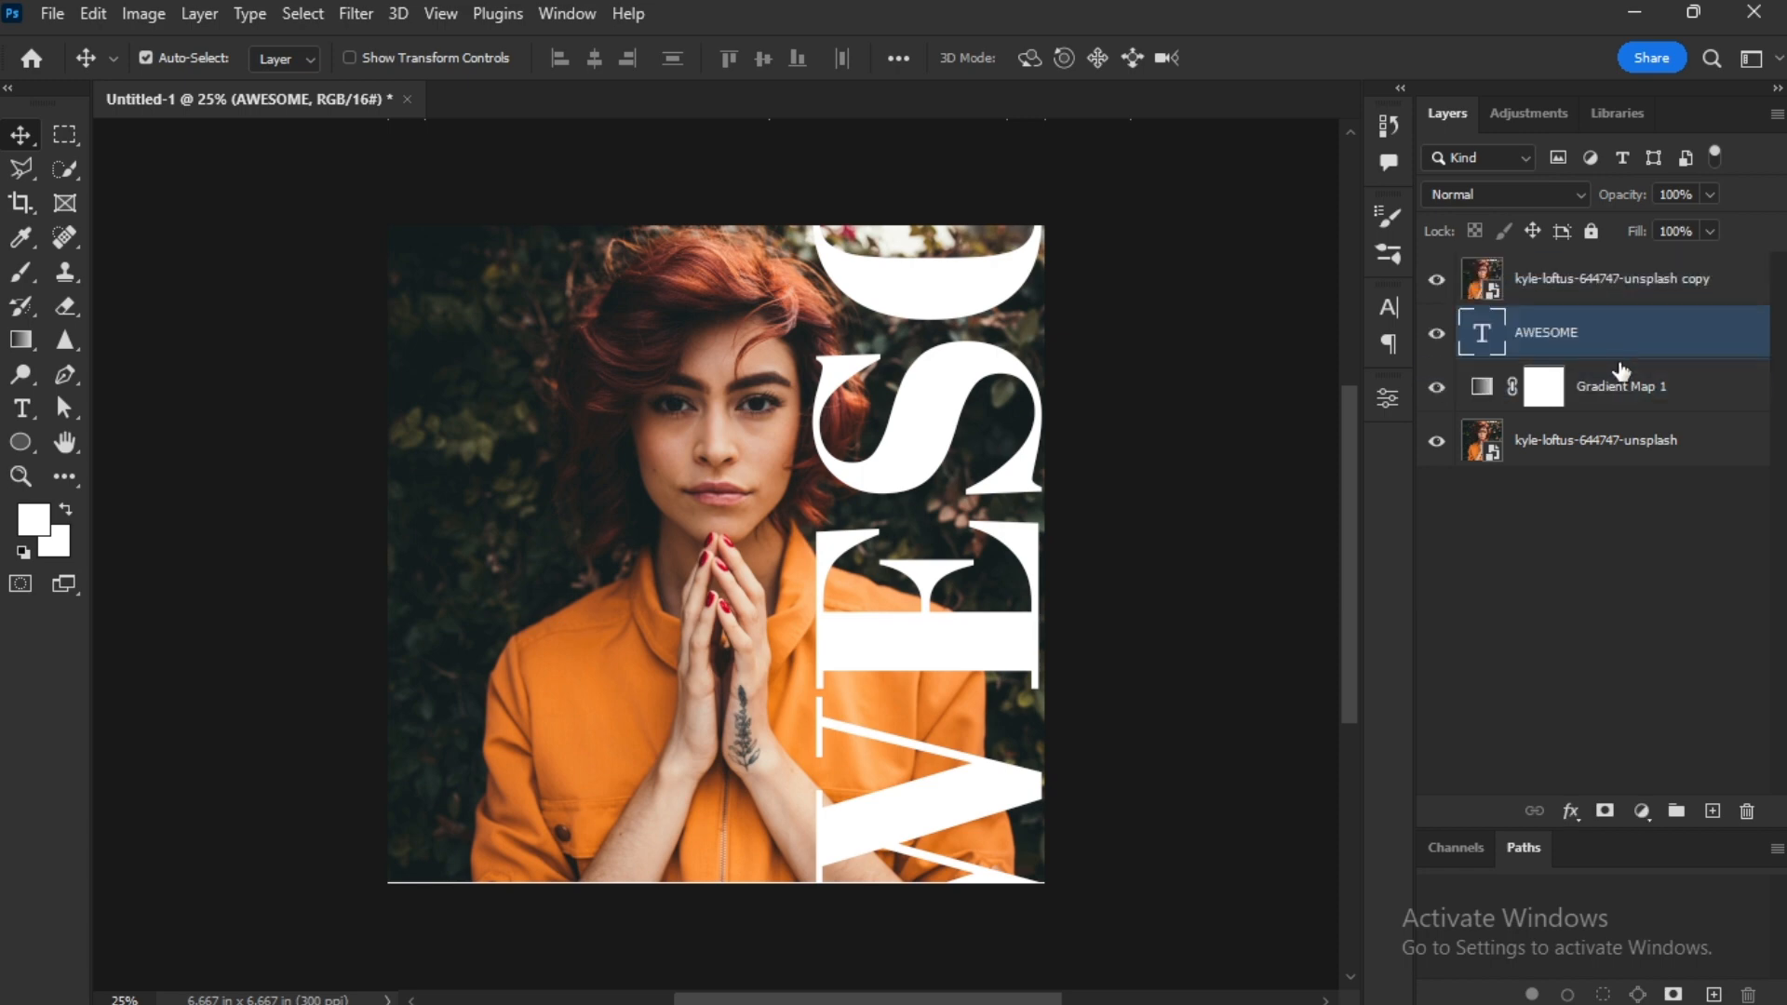
{"action": "left_click", "coordinate": [1559, 298]}
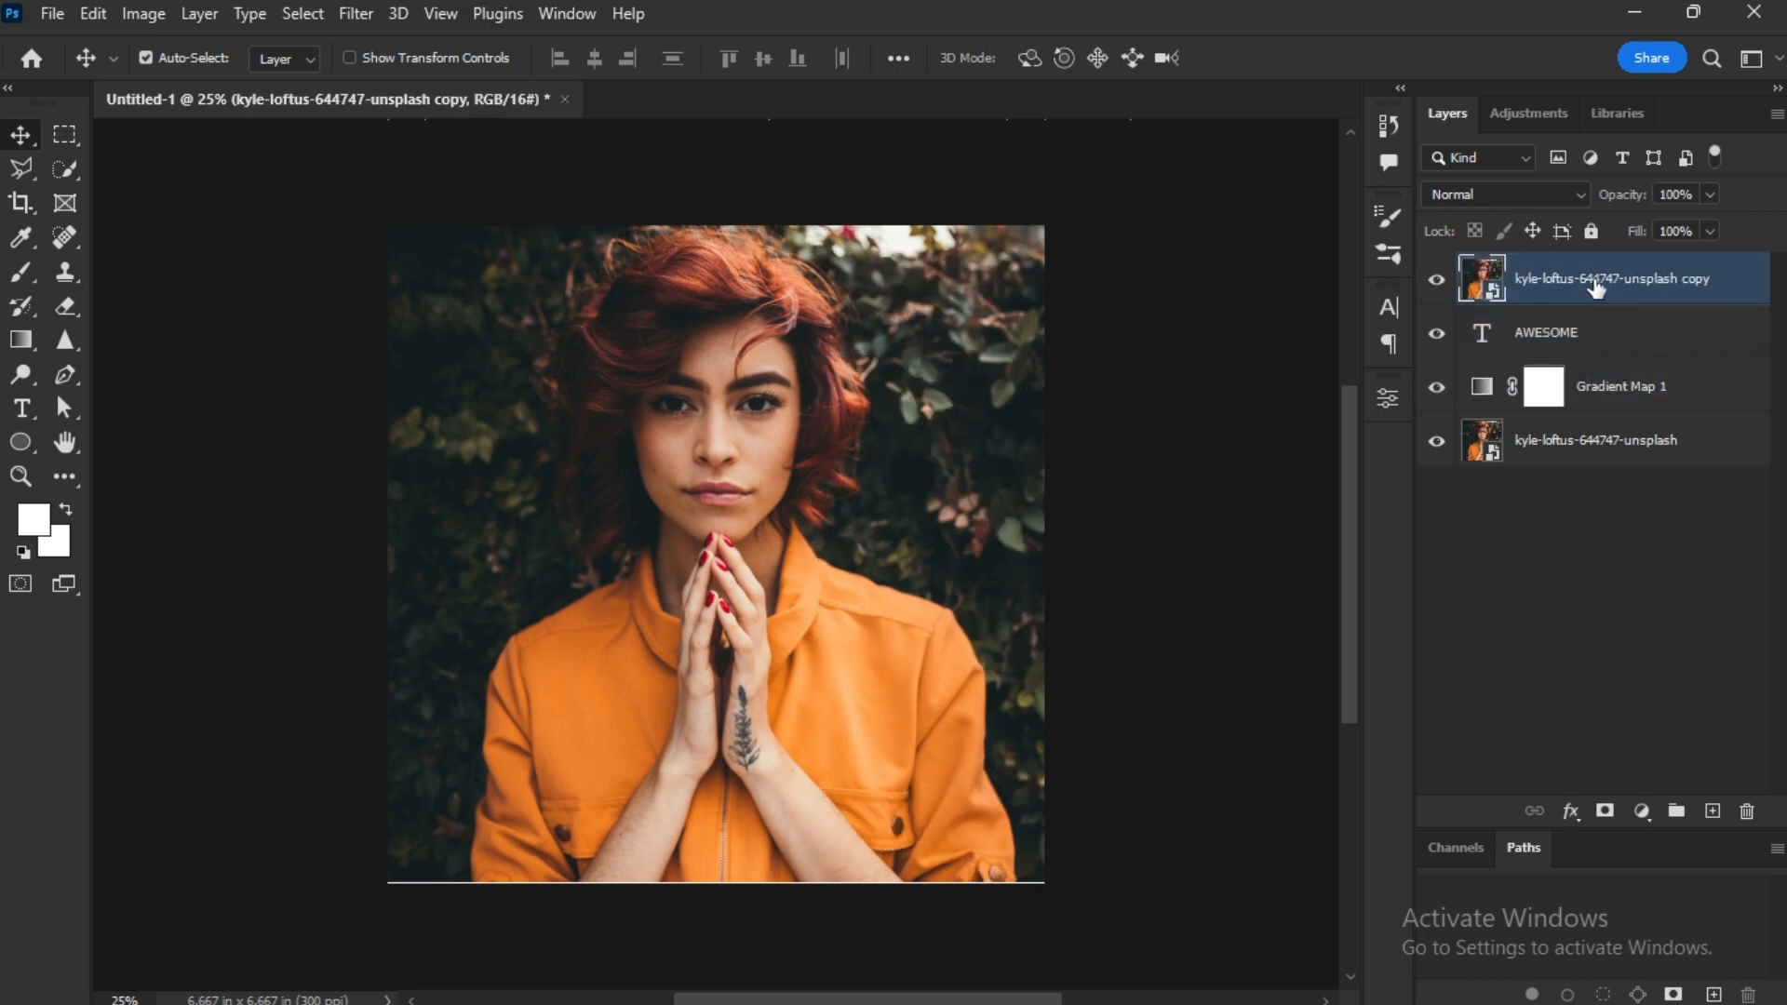
{"action": "right_click", "coordinate": [1595, 286]}
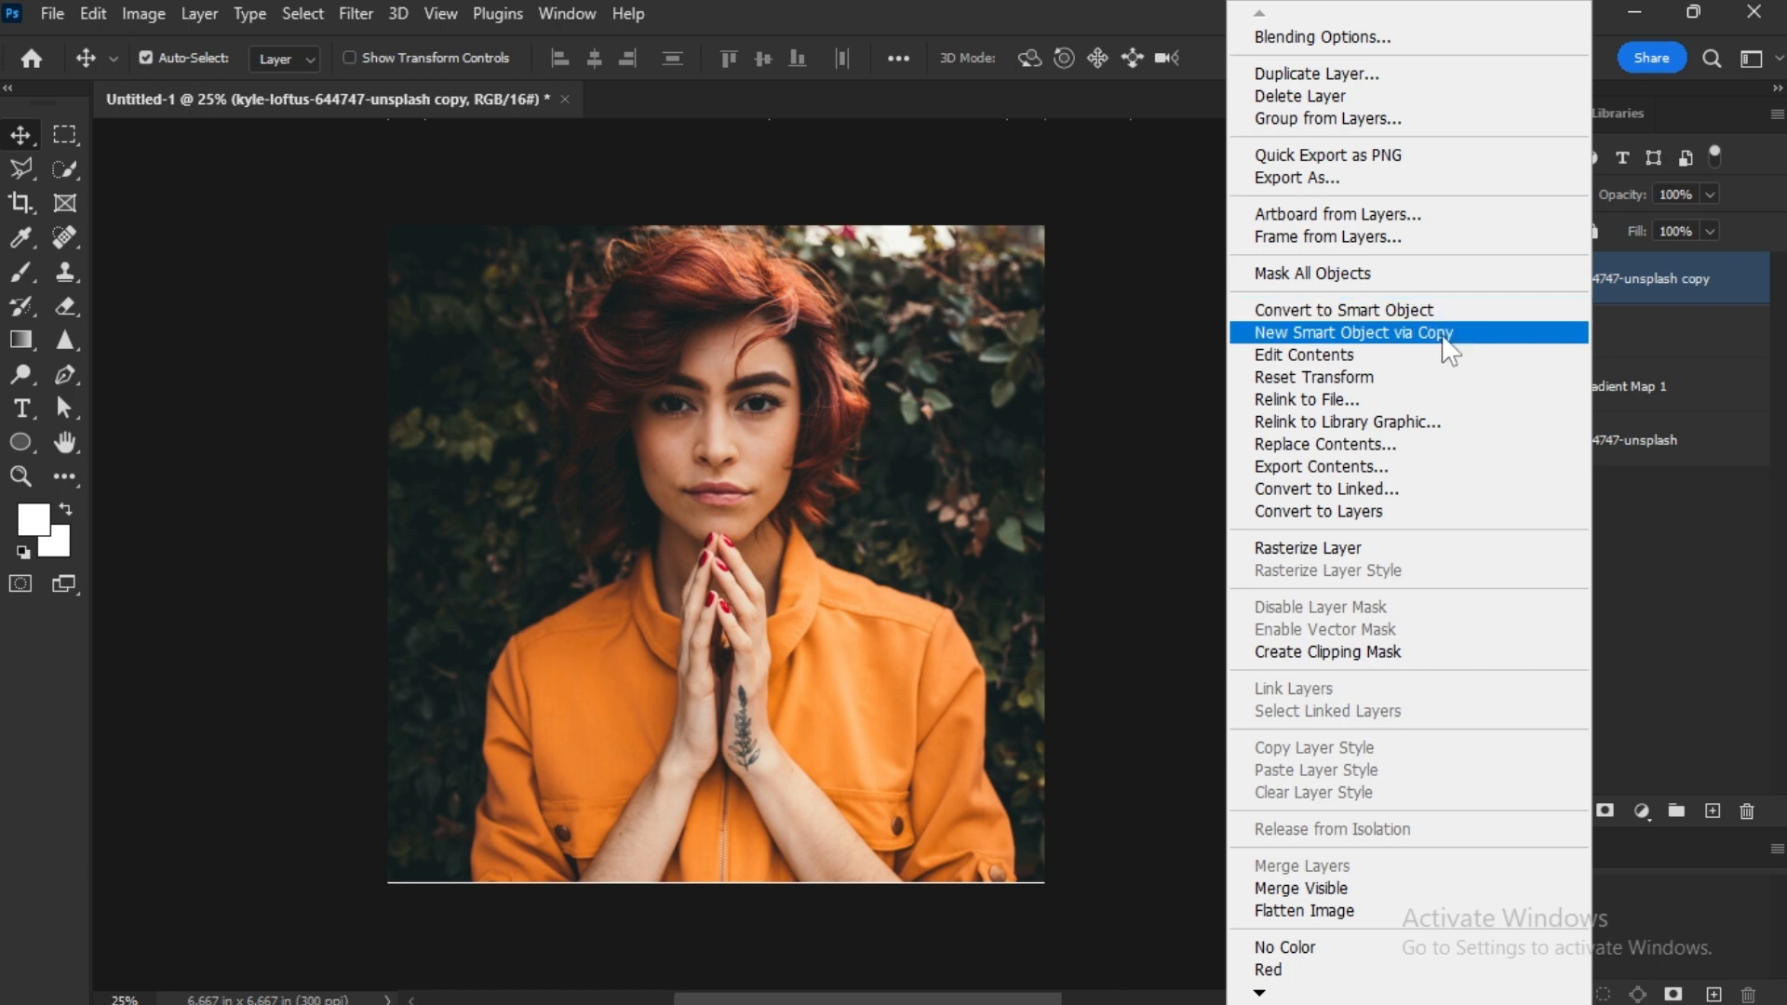
{"action": "left_click", "coordinate": [1350, 655]}
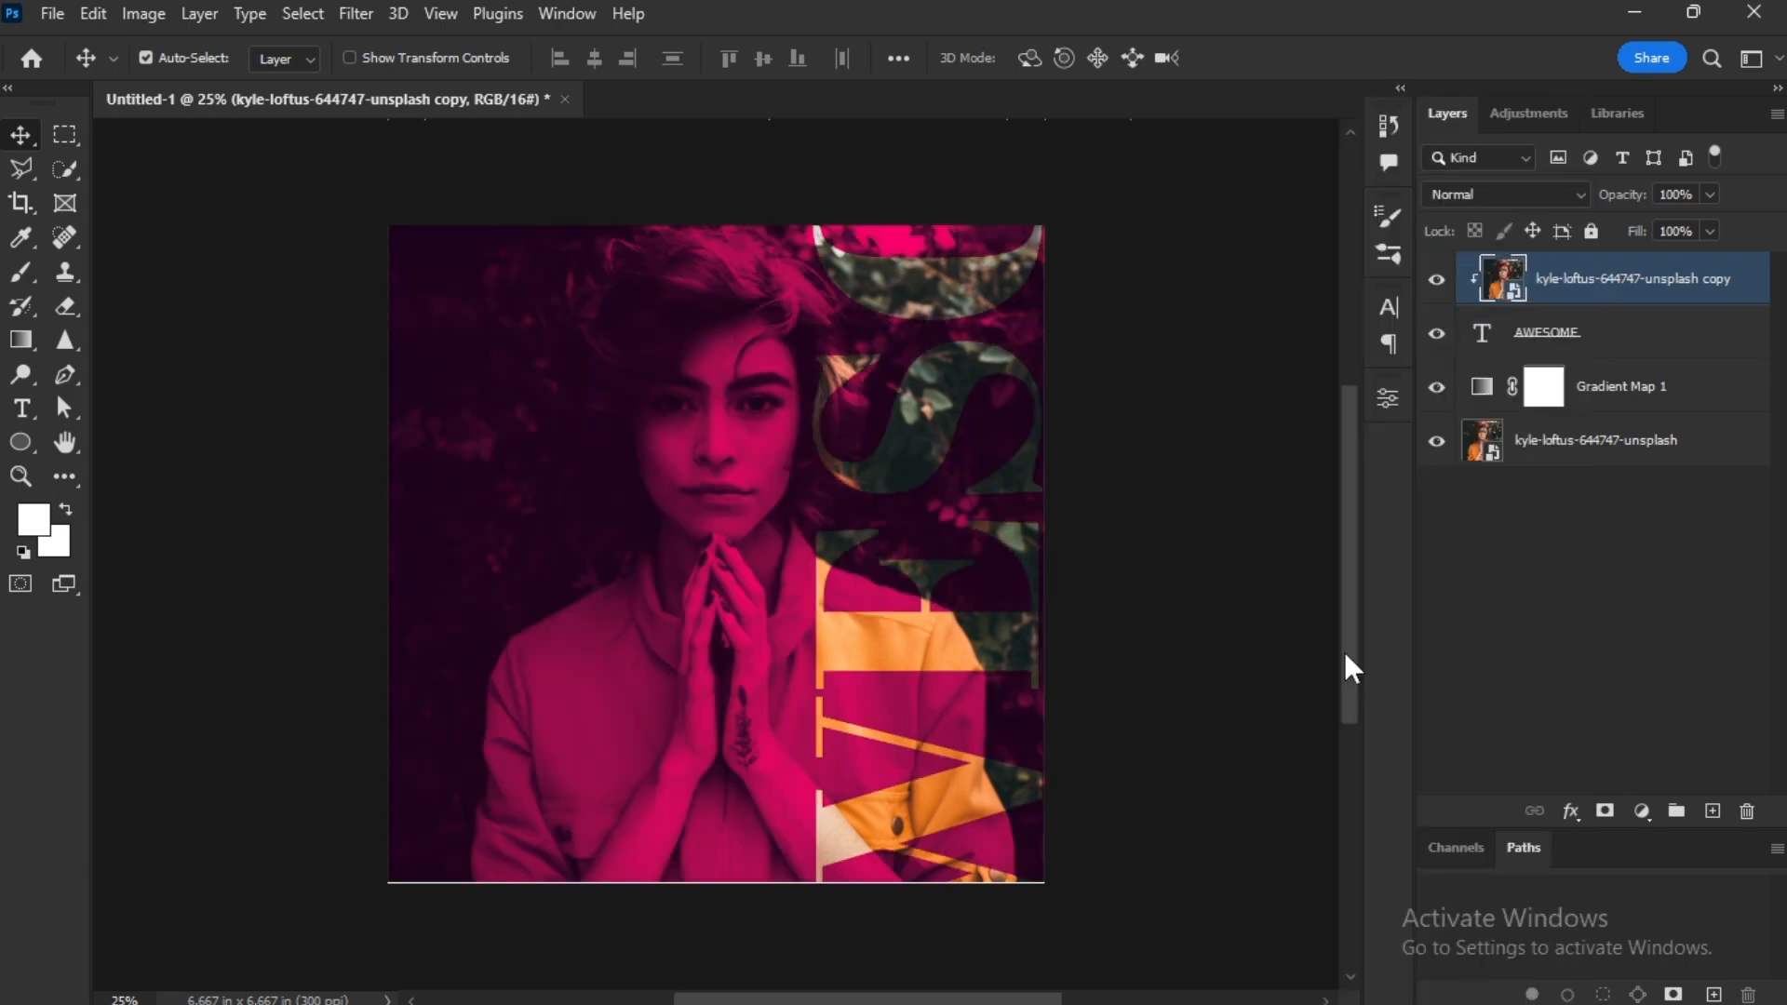
Add a new text layer reading ALWAYS, LOOK and CONFIDENT on three separate lines beside the woman's hands.
{"action": "scroll", "coordinate": [898, 642], "scroll_direction": "left", "scroll_amount": 2}
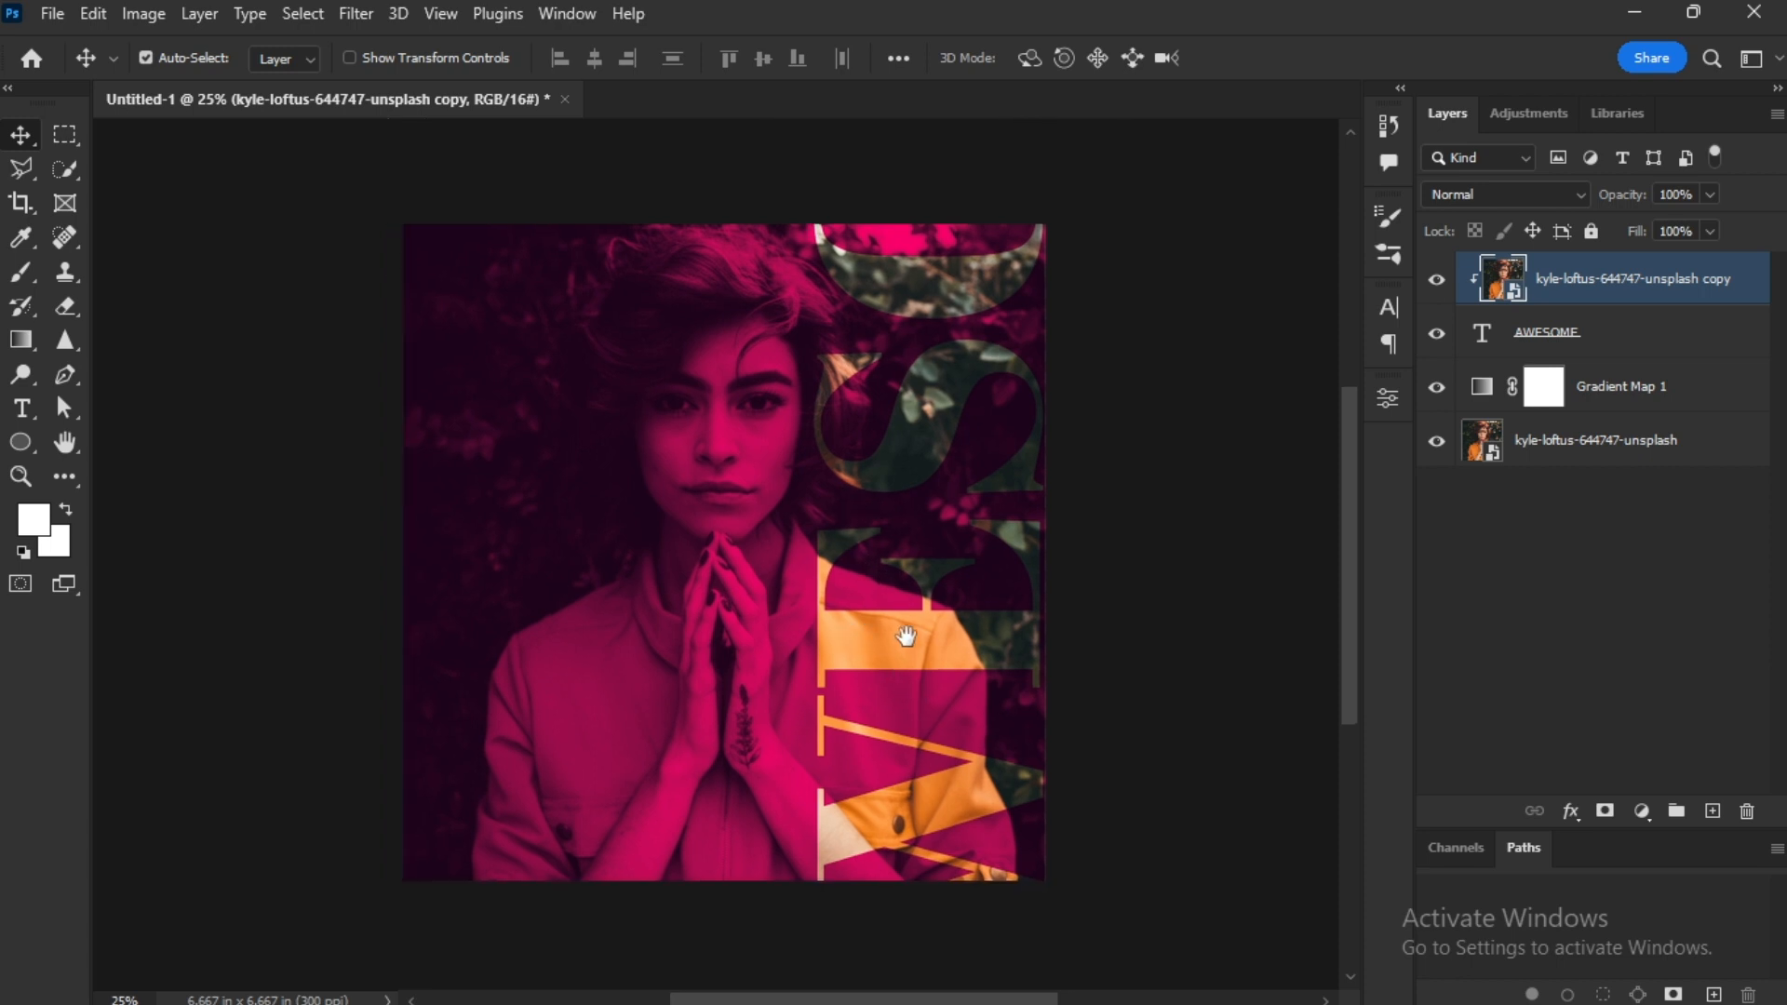
{"action": "left_click_drag", "start_coordinate": [946, 639], "coordinate": [957, 640]}
{"action": "left_click", "coordinate": [1294, 589]}
{"action": "scroll", "coordinate": [818, 590], "scroll_direction": "left", "scroll_amount": 2}
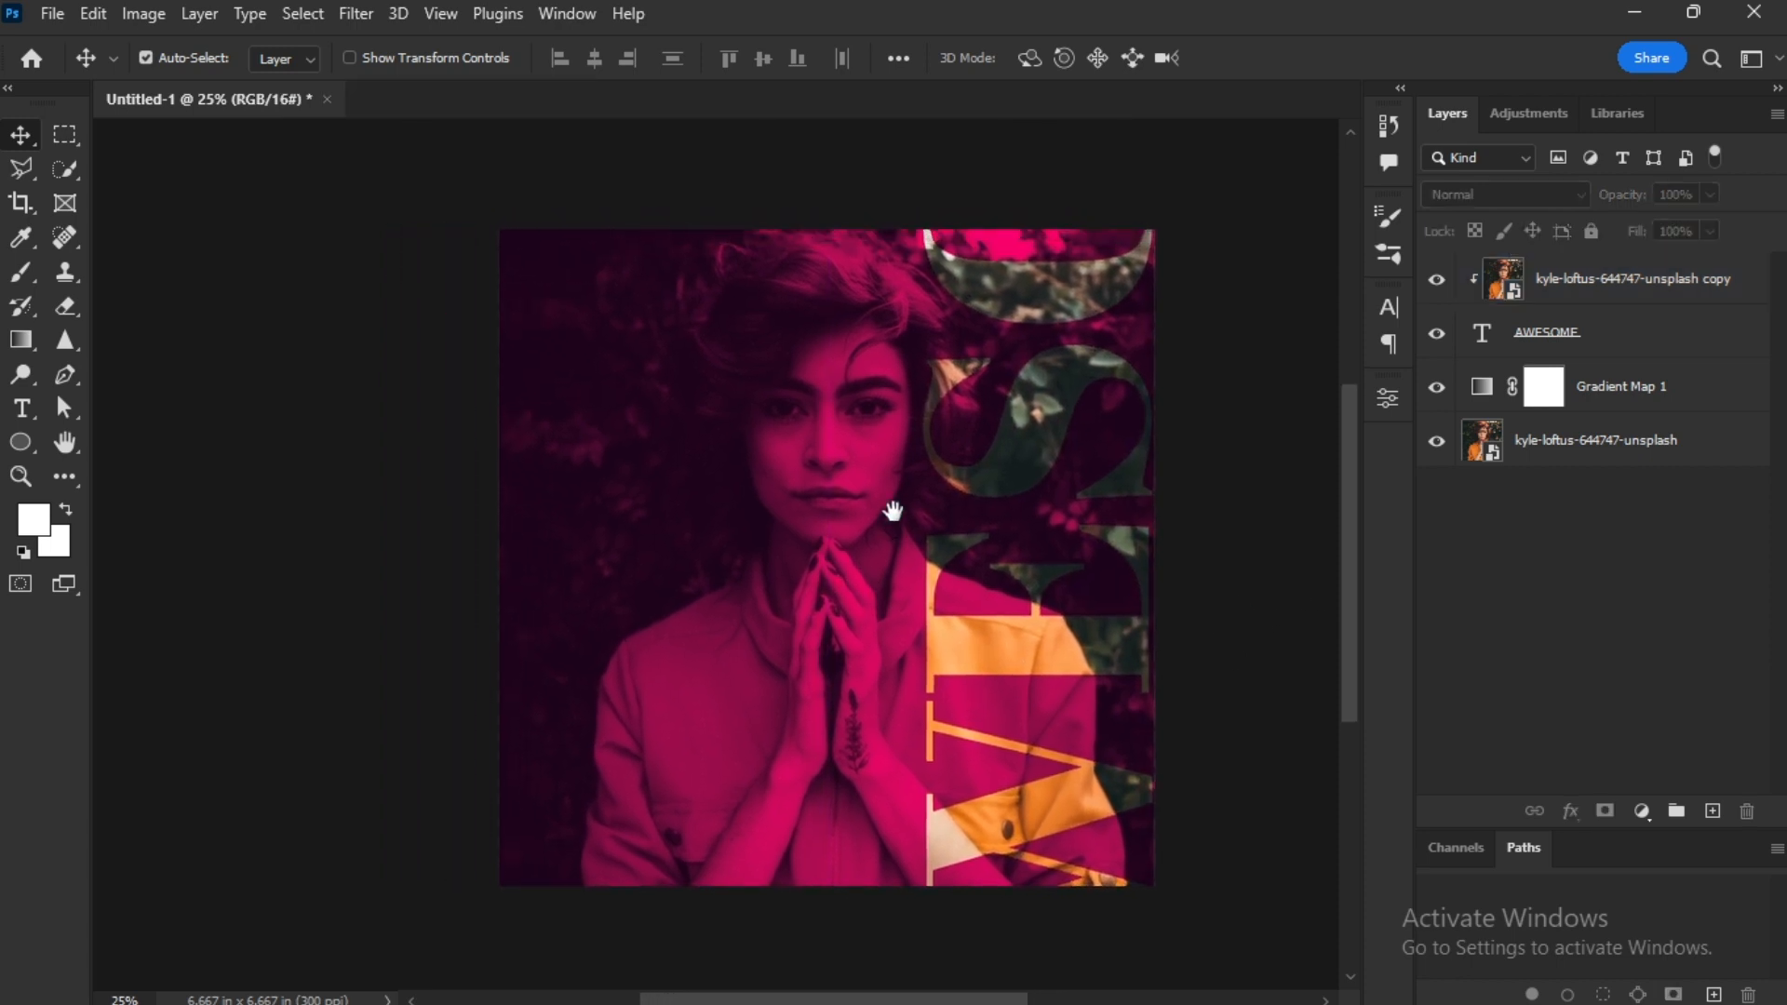
{"action": "left_click", "coordinate": [22, 409]}
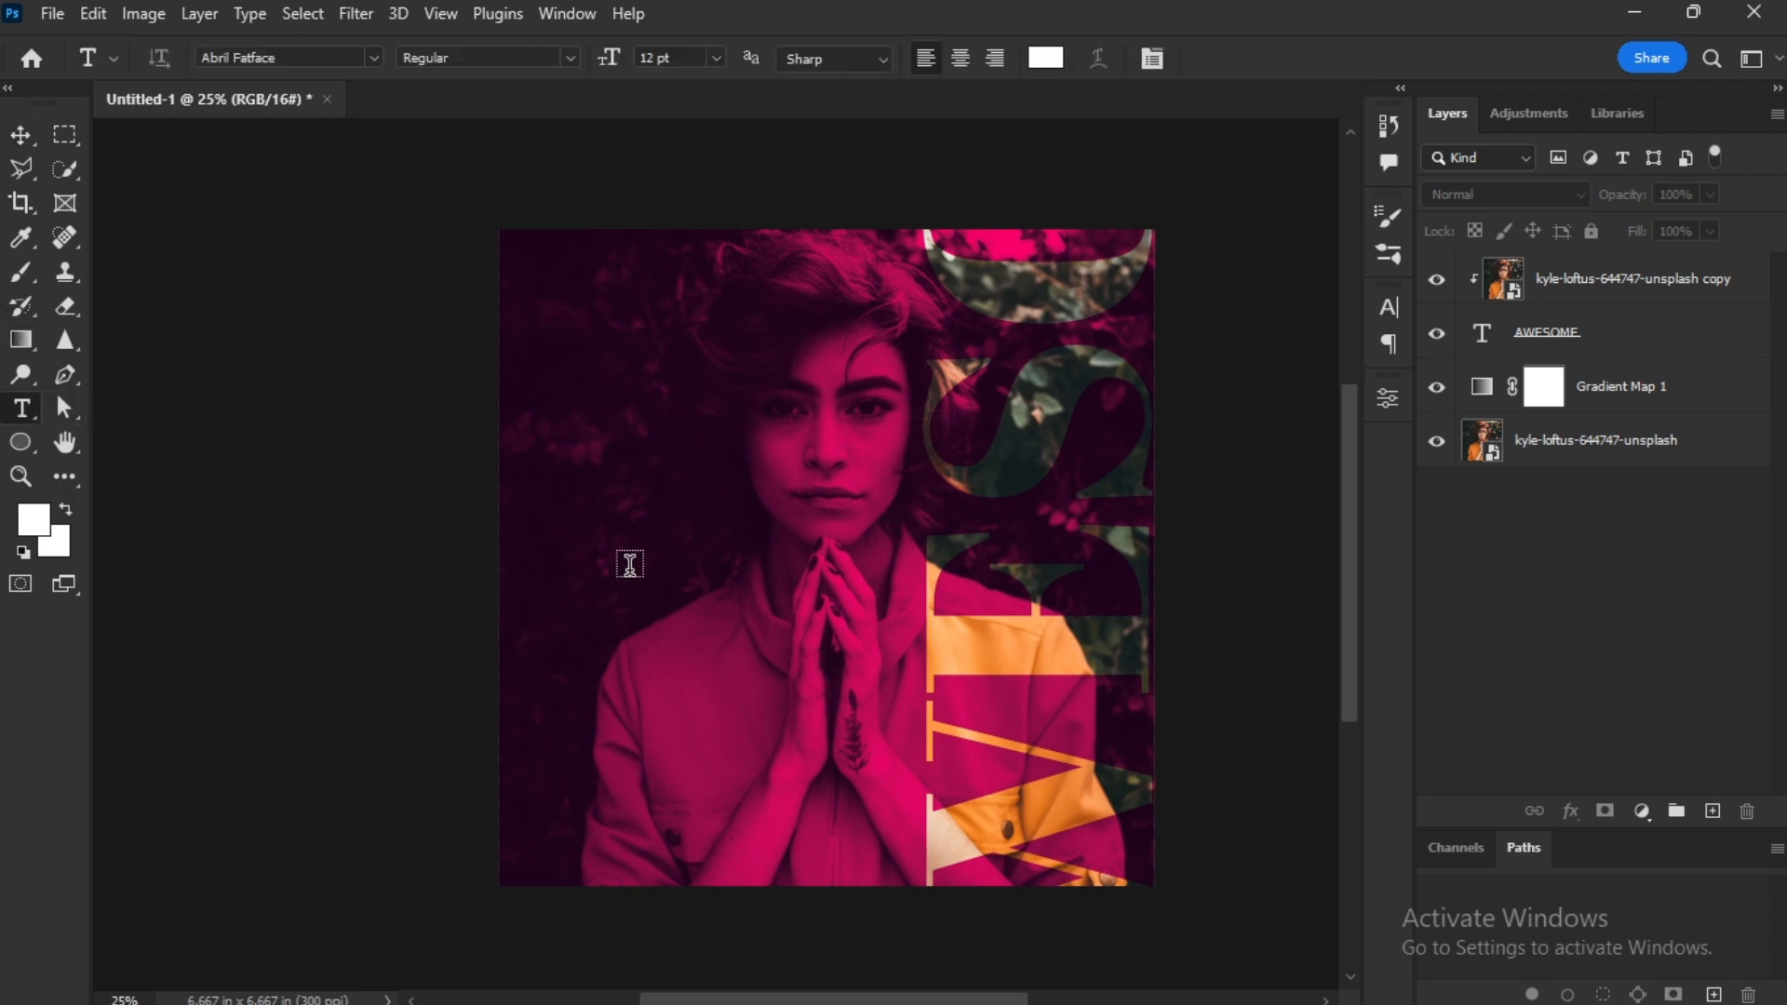
{"action": "left_click", "coordinate": [660, 564]}
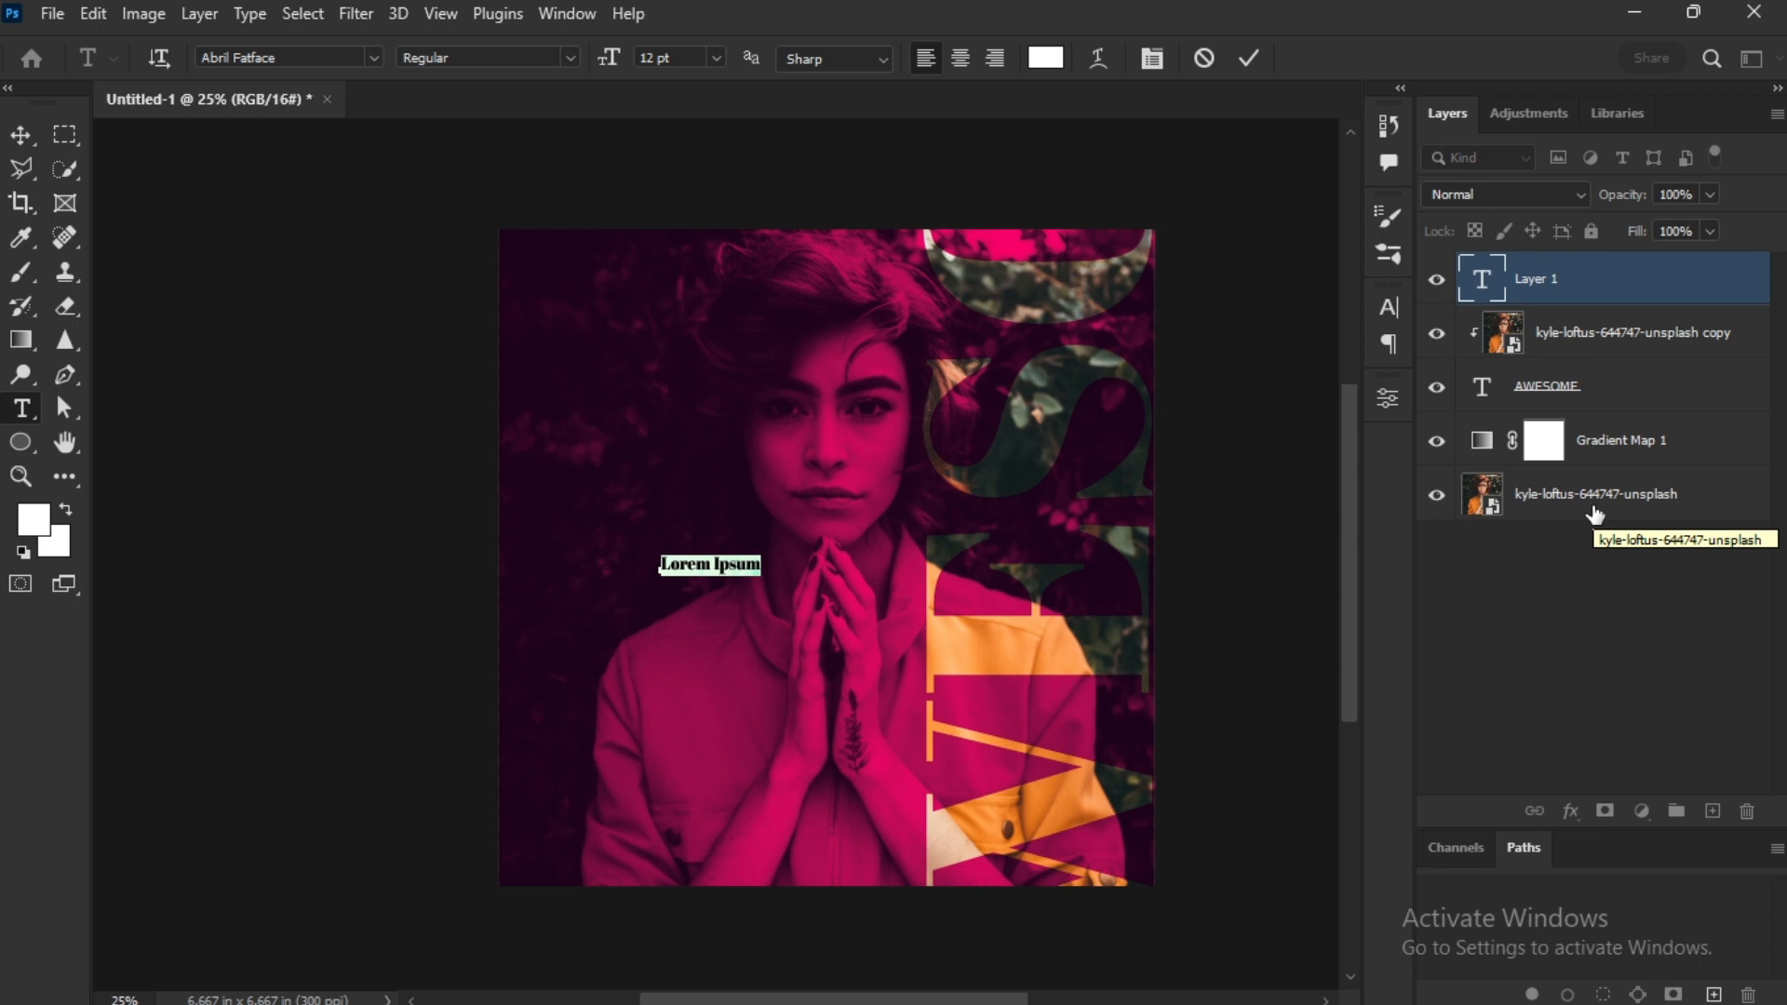
{"action": "key", "text": "BackSpace"}
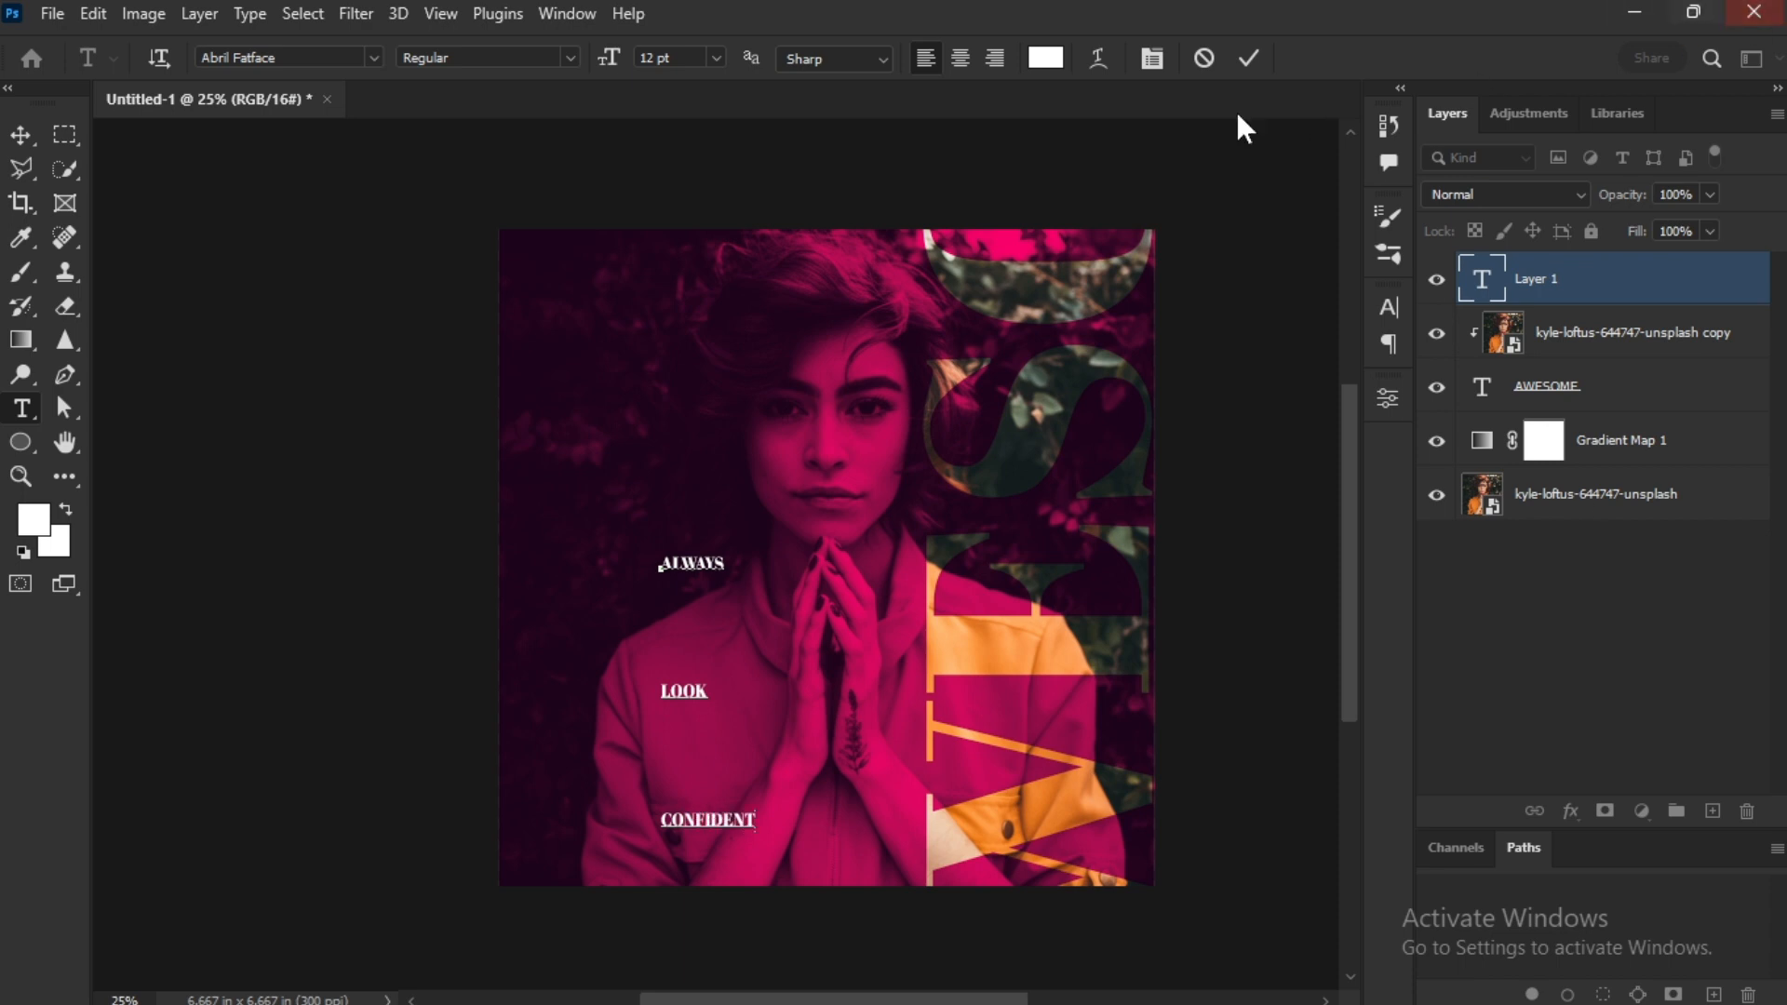
{"action": "left_click", "coordinate": [1247, 59]}
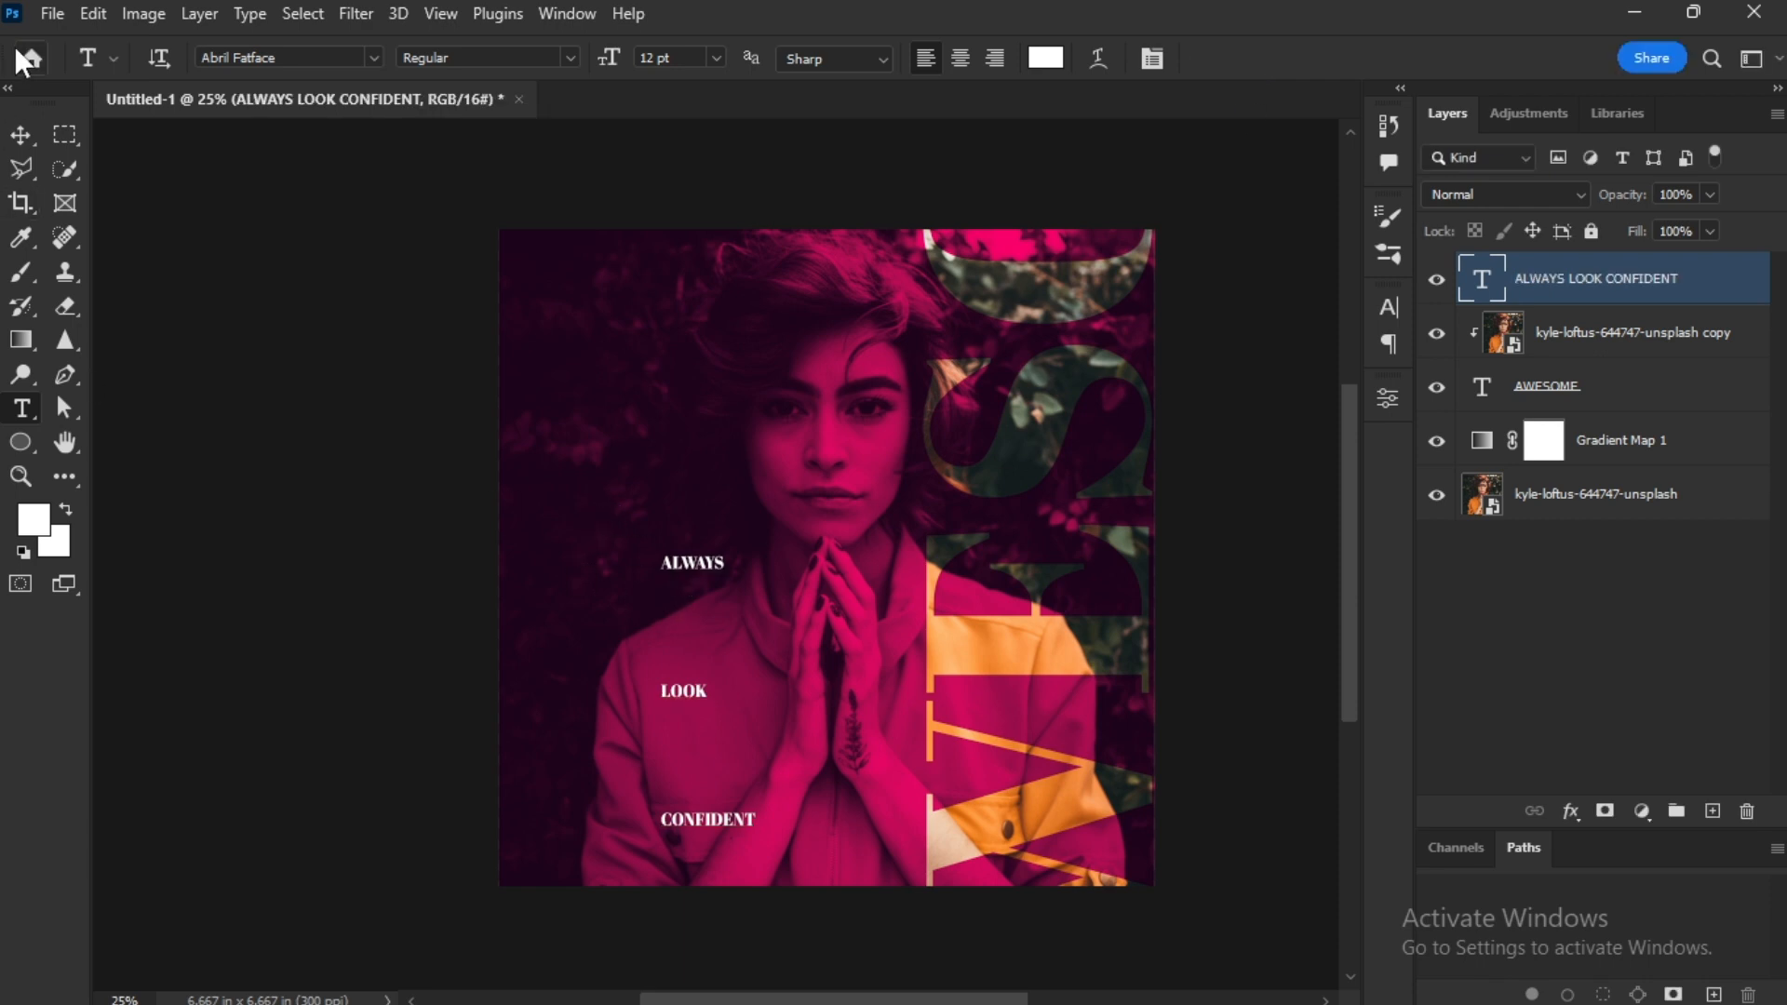
Move the ALWAYS LOOK CONFIDENT text near the canvas's left edge and enlarge it to about 145%.
{"action": "left_click", "coordinate": [11, 142]}
{"action": "left_click_drag", "start_coordinate": [652, 507], "coordinate": [570, 355]}
{"action": "key", "text": "ctrl+t"}
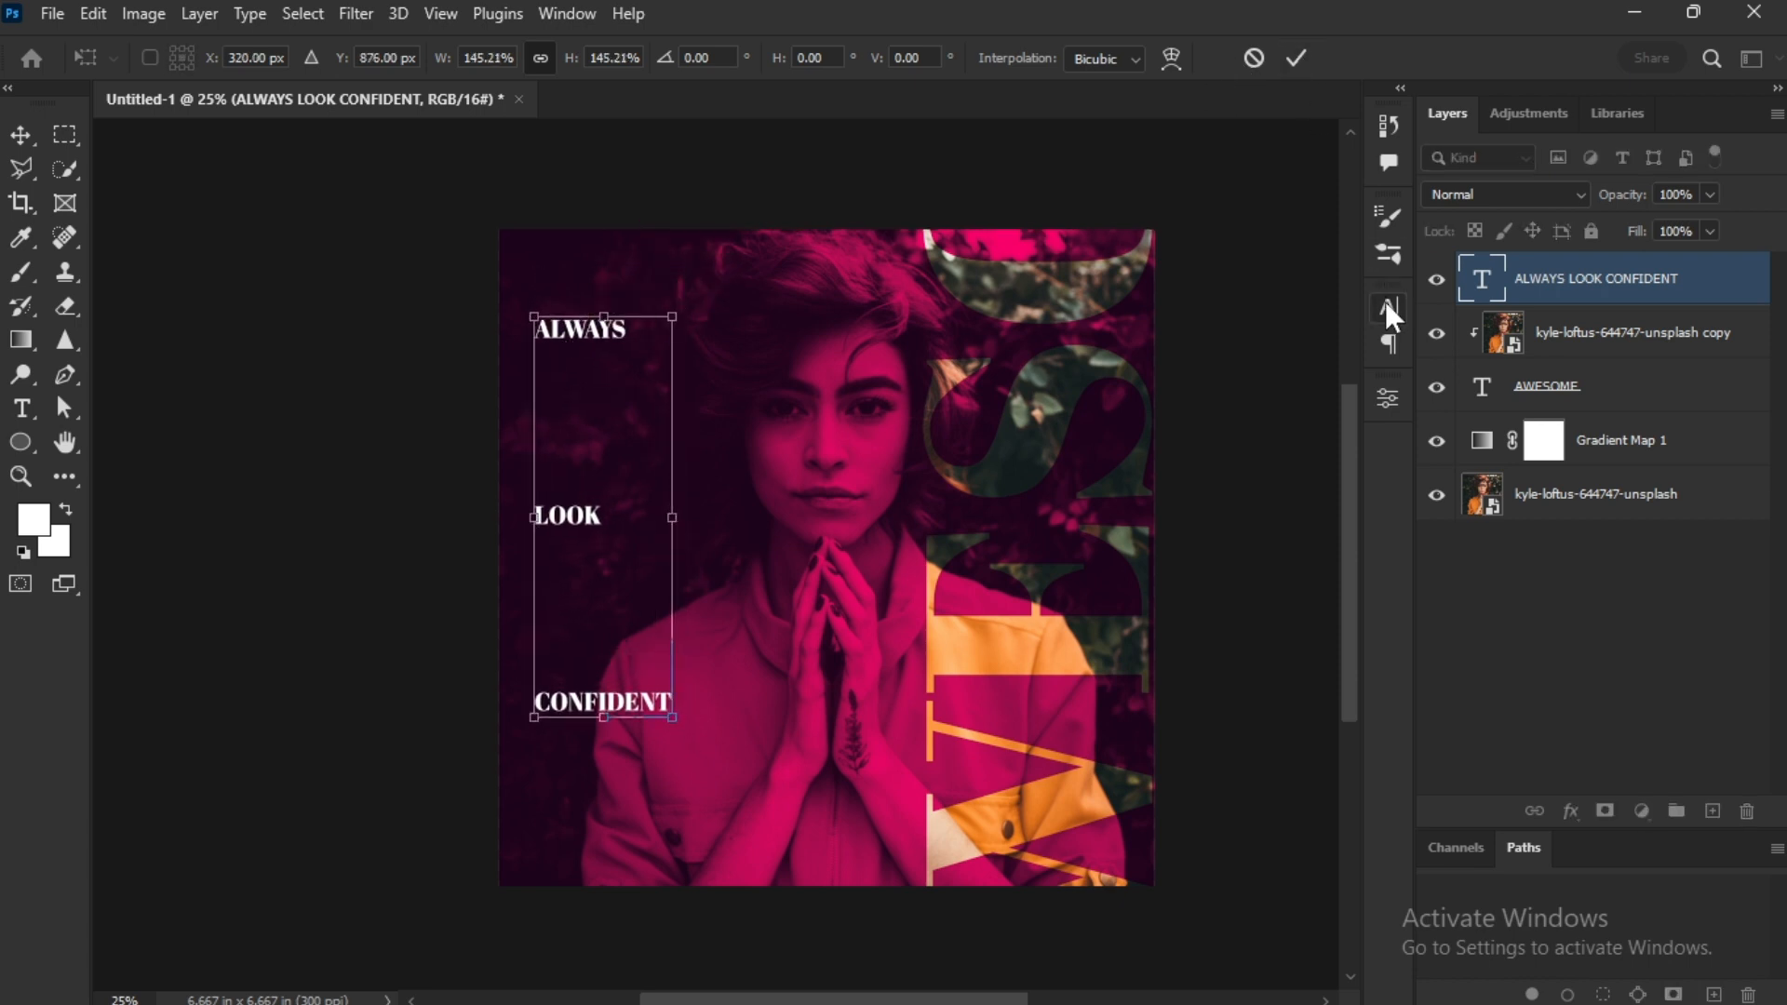
{"action": "left_click", "coordinate": [1295, 57]}
Change the ALWAYS LOOK CONFIDENT text's font to Bebas Neue Regular.
{"action": "left_click", "coordinate": [1387, 305]}
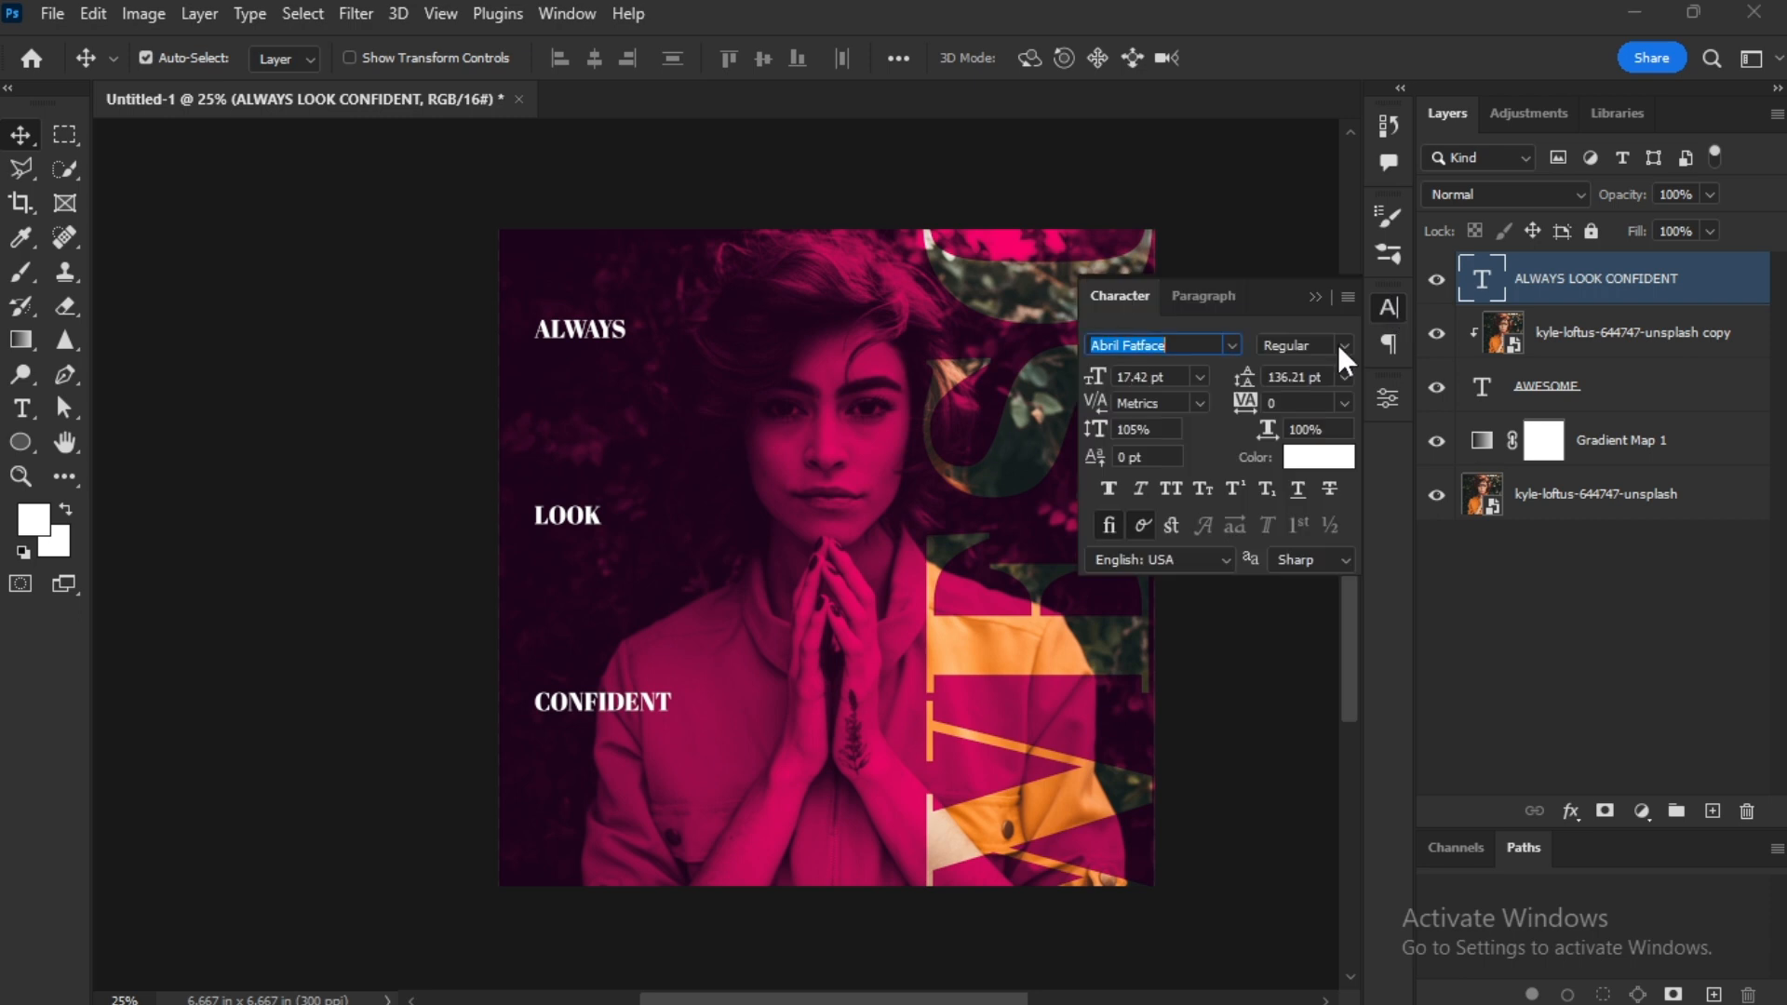
{"action": "double_click", "coordinate": [1210, 346]}
{"action": "left_click", "coordinate": [1187, 341]}
{"action": "left_click", "coordinate": [1233, 345]}
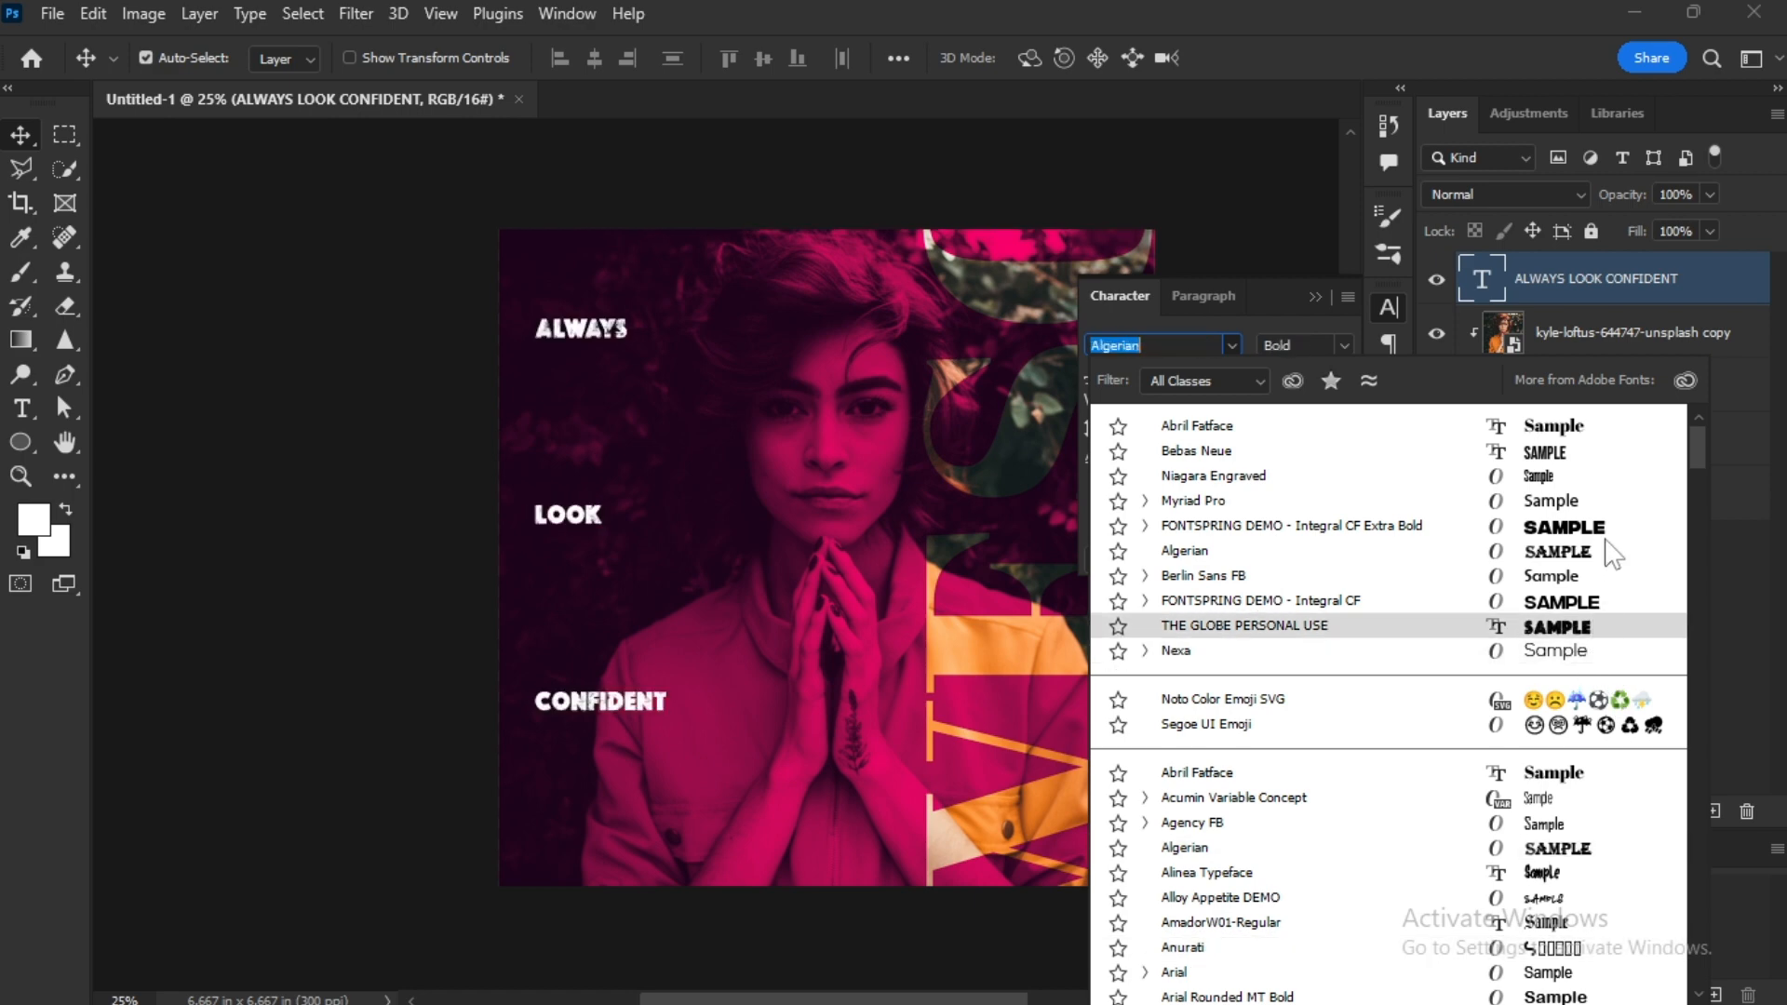
{"action": "left_click", "coordinate": [1594, 456]}
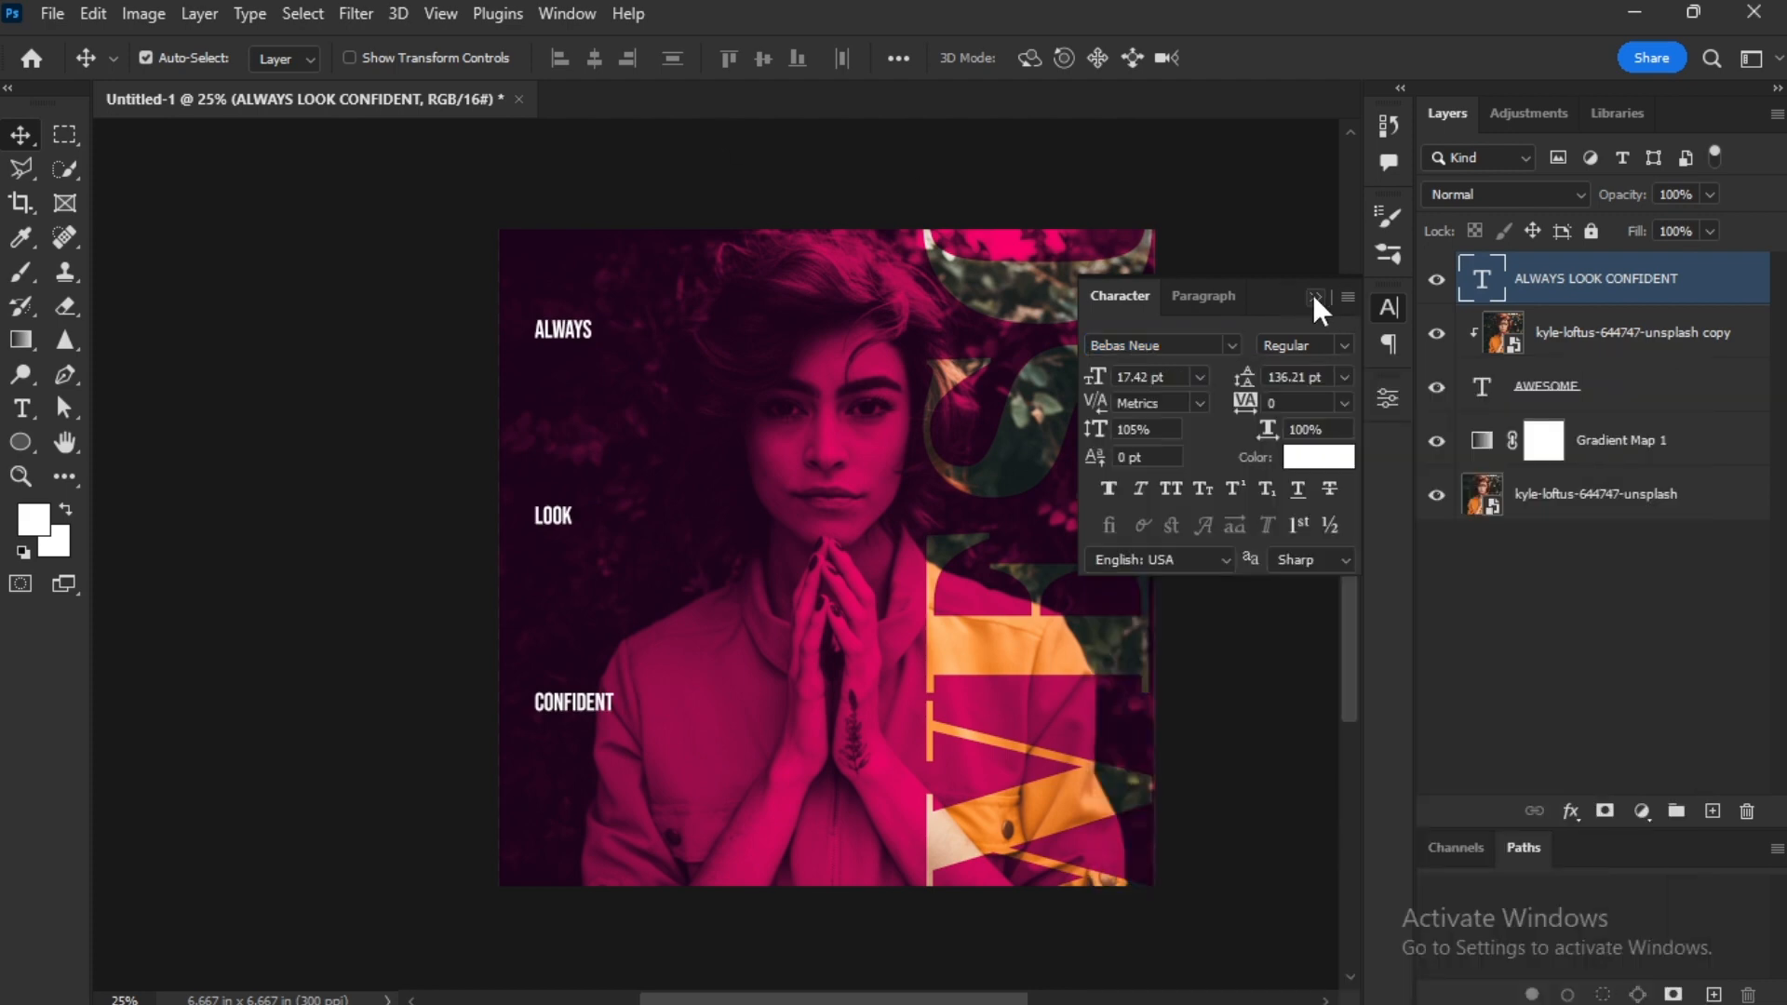
Set the ALWAYS LOOK CONFIDENT text's vertical scale to 189% and its tracking to 200.
{"action": "left_click_drag", "start_coordinate": [1096, 436], "coordinate": [1143, 438]}
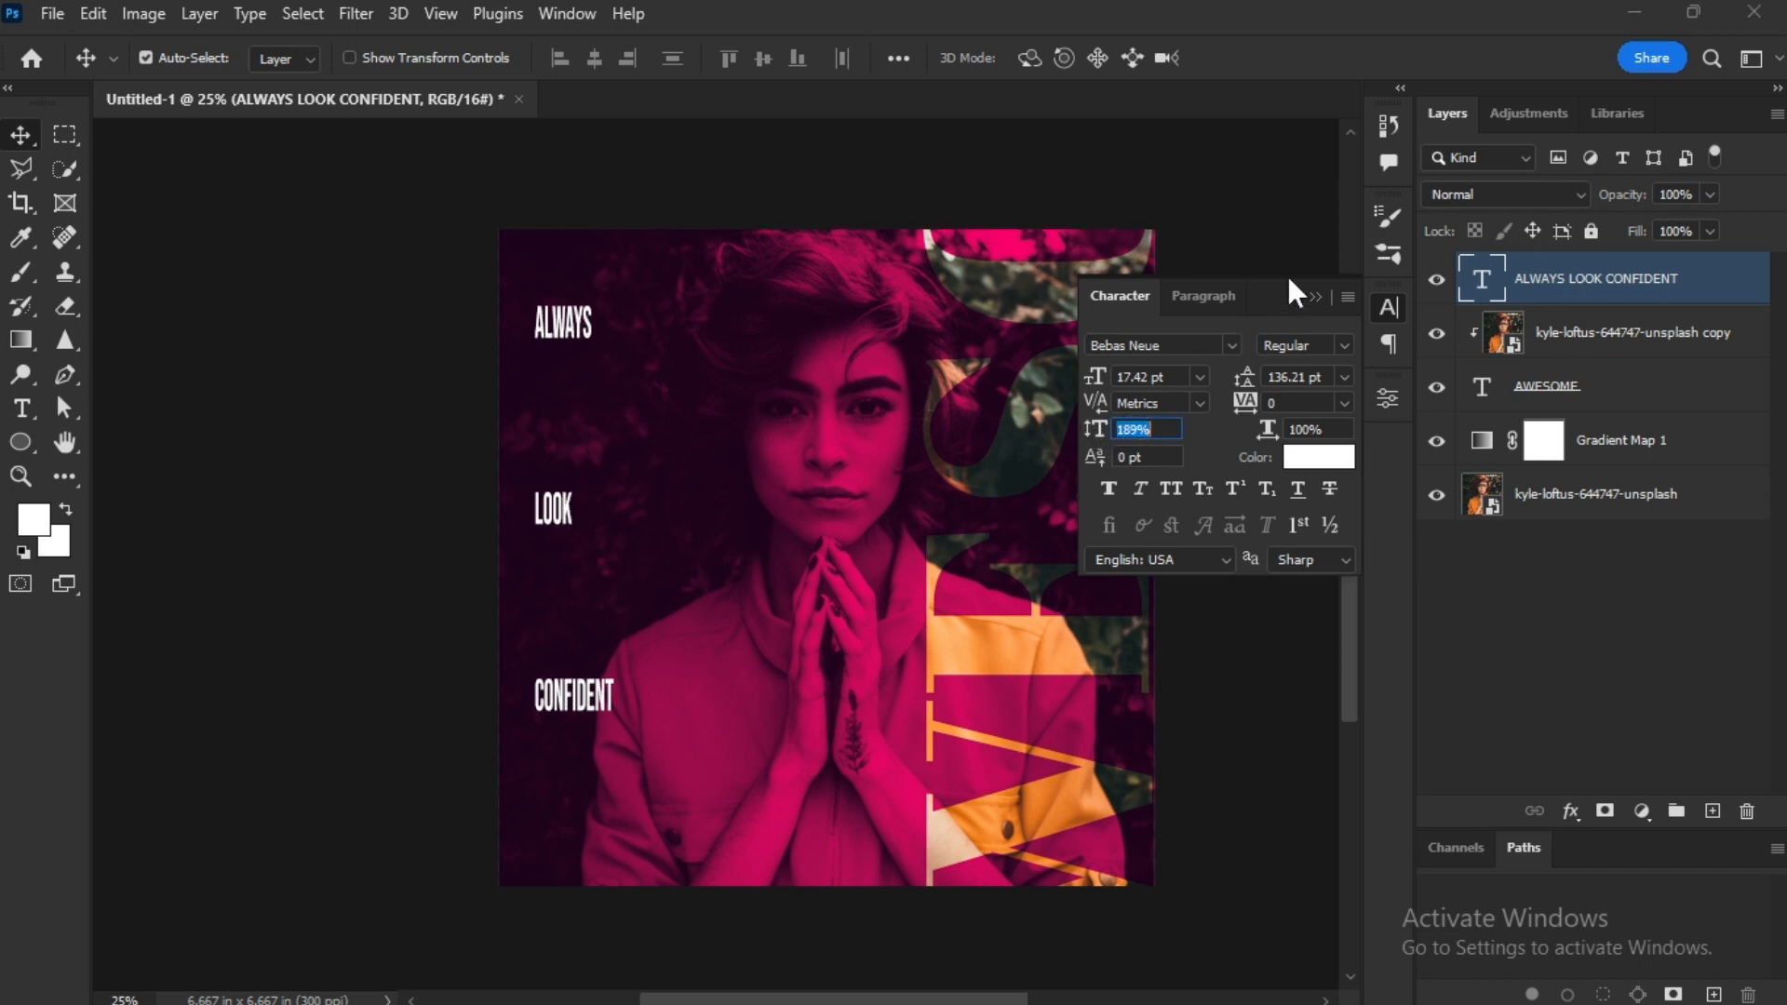
{"action": "left_click", "coordinate": [1344, 406]}
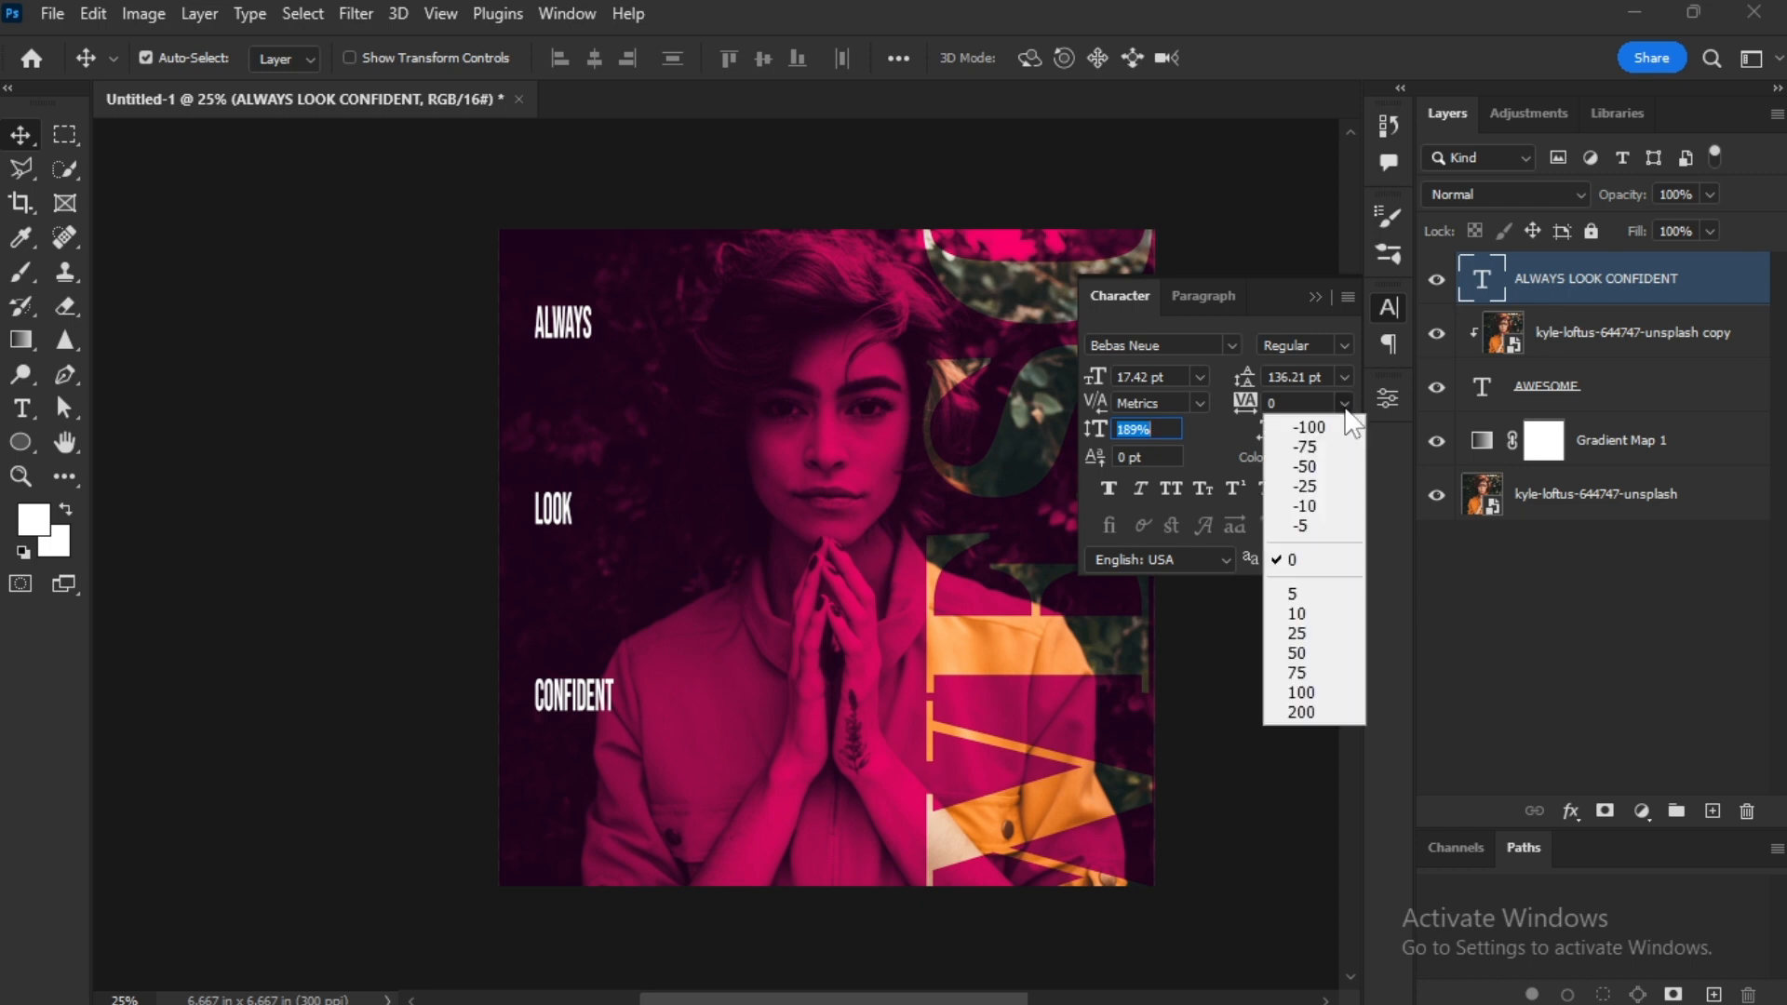
{"action": "left_click", "coordinate": [1317, 612]}
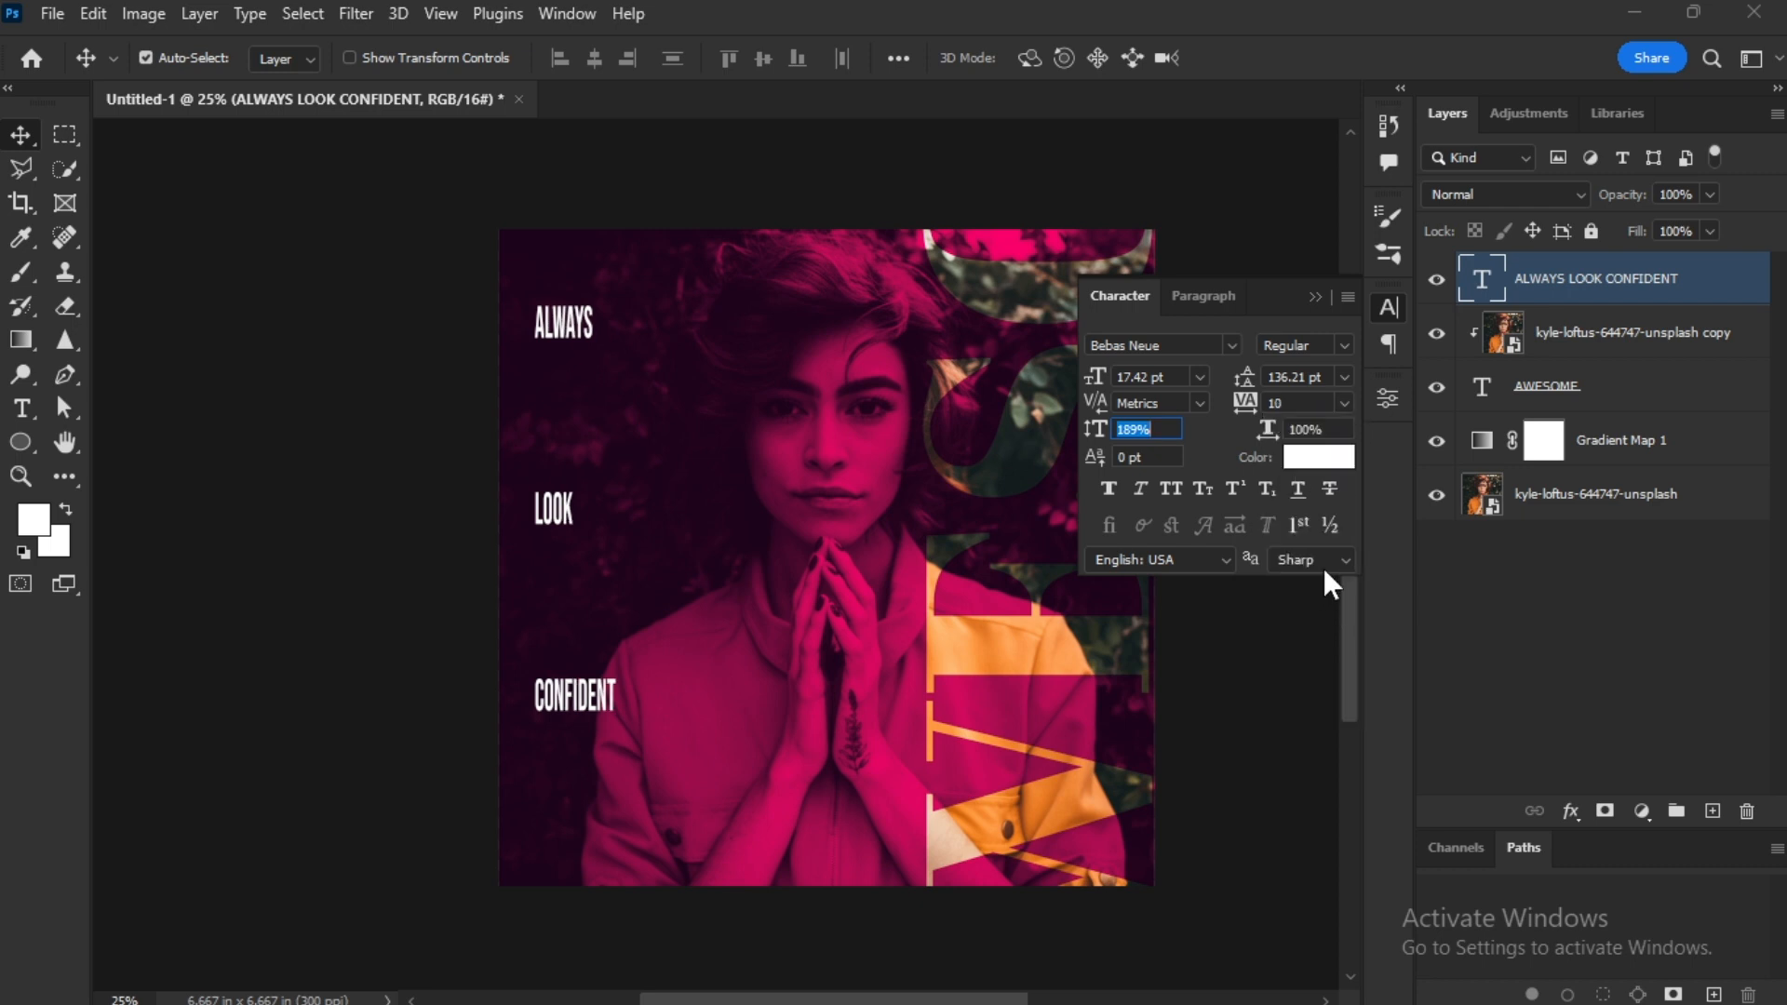
{"action": "left_click", "coordinate": [1344, 402]}
{"action": "left_click", "coordinate": [1323, 698]}
{"action": "left_click", "coordinate": [1345, 403]}
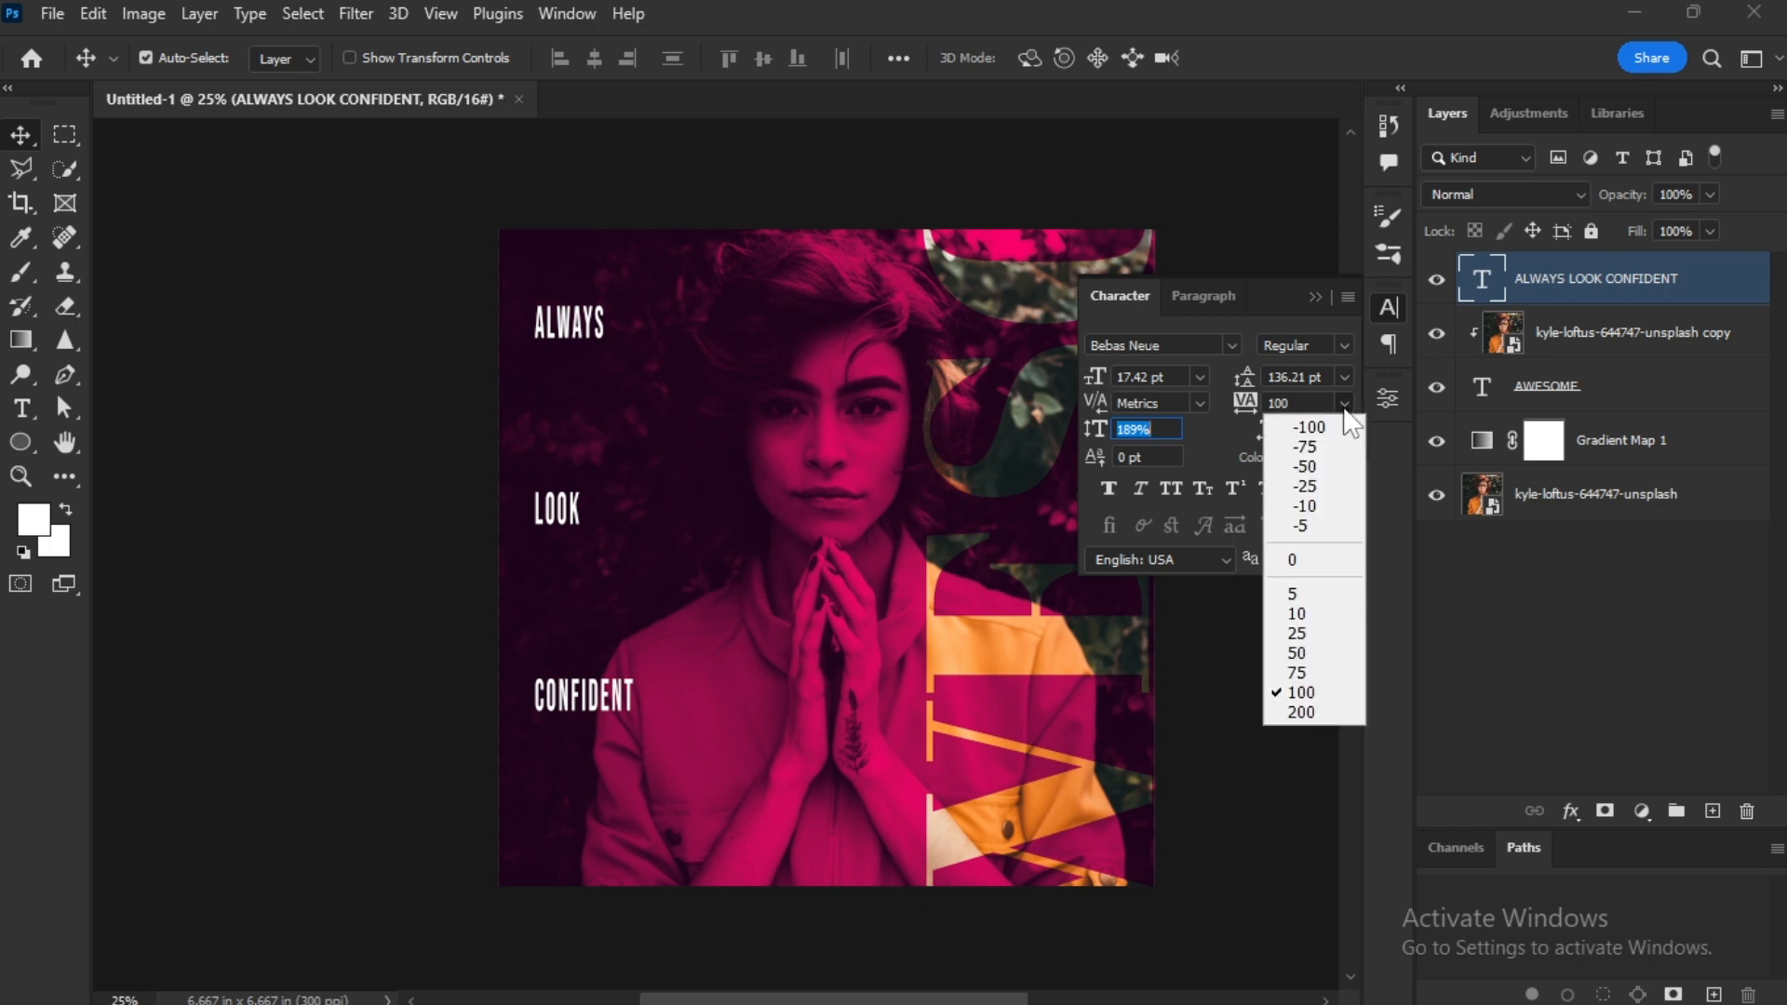
{"action": "left_click", "coordinate": [1313, 713]}
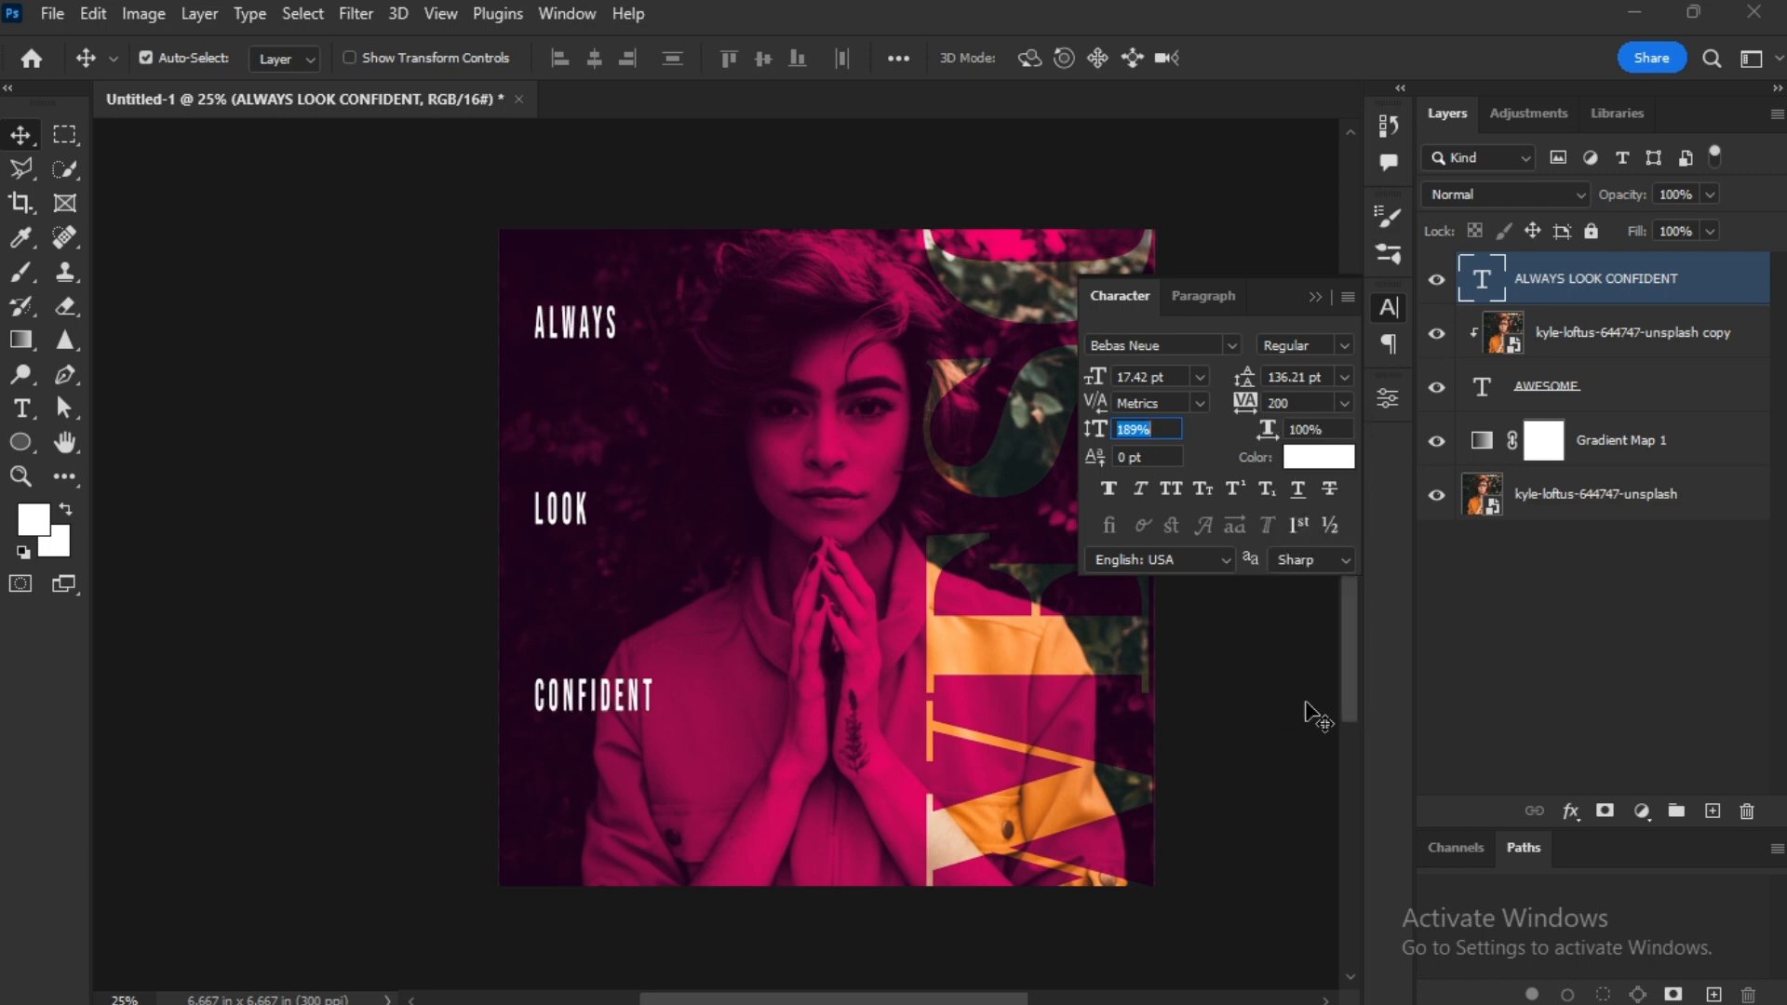
{"action": "left_click", "coordinate": [1315, 297]}
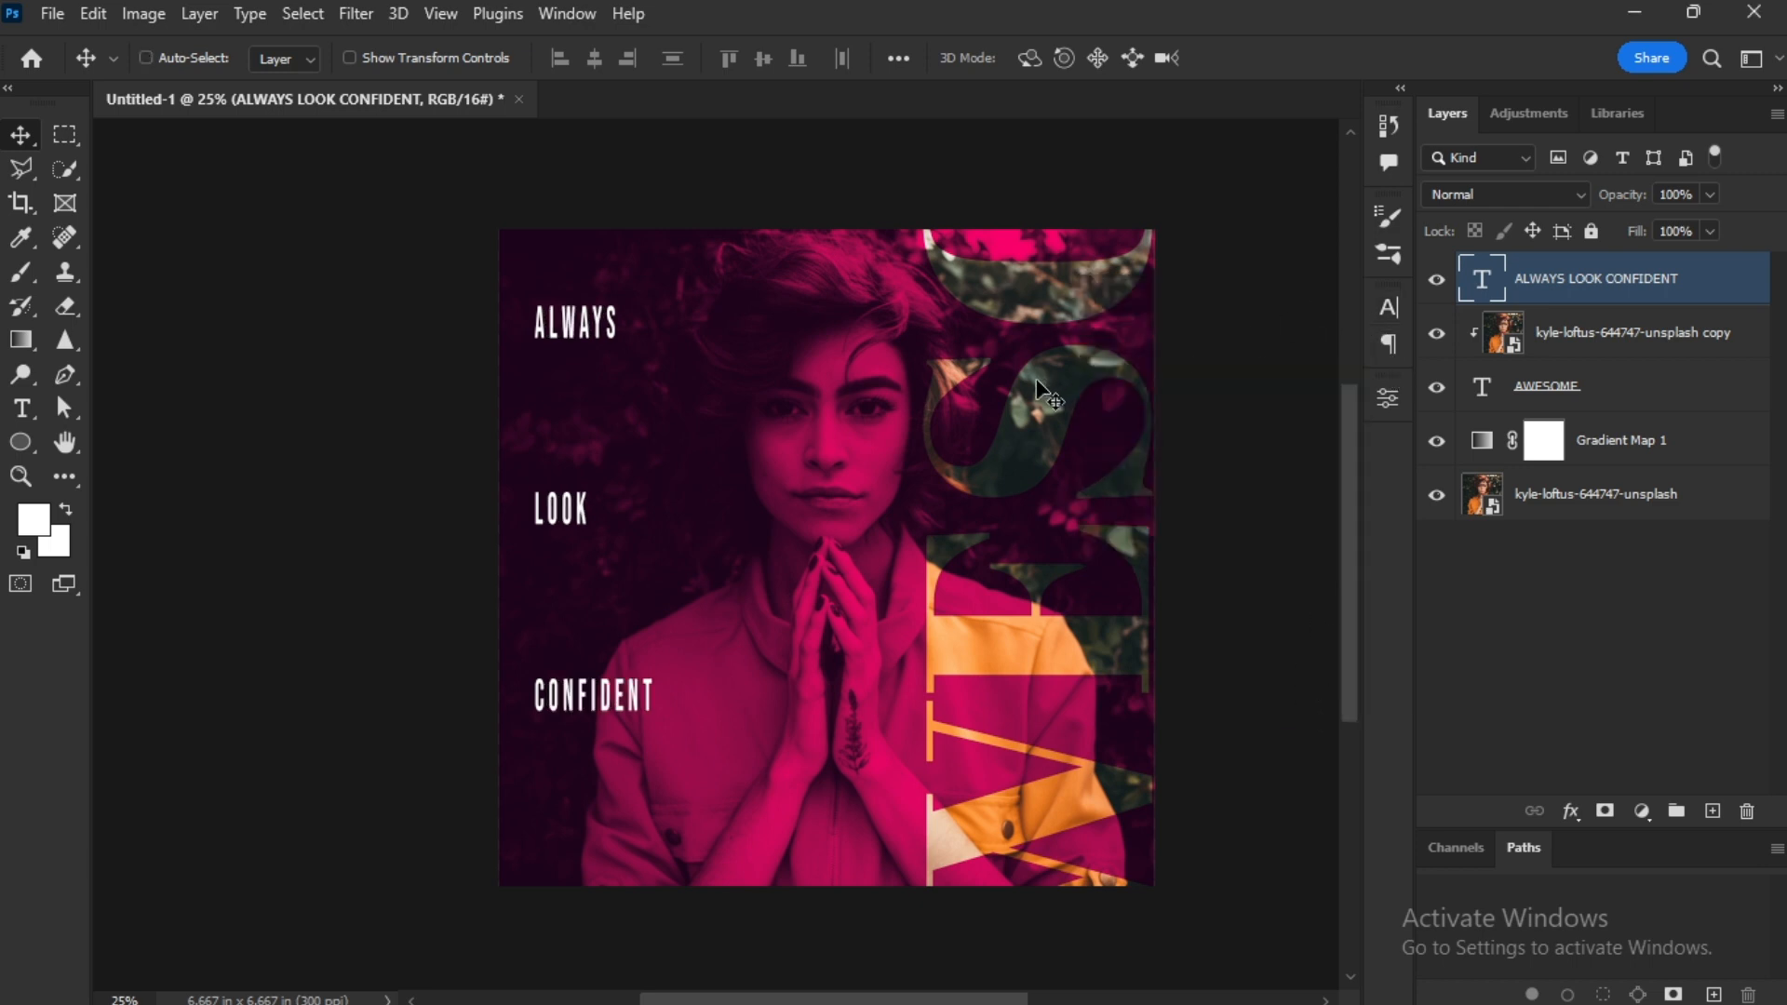
Enlarge the ALWAYS LOOK CONFIDENT text to about 143% and centre it vertically along the canvas's left side.
{"action": "key", "text": "ctrl+t"}
{"action": "left_click_drag", "start_coordinate": [659, 301], "coordinate": [710, 120]}
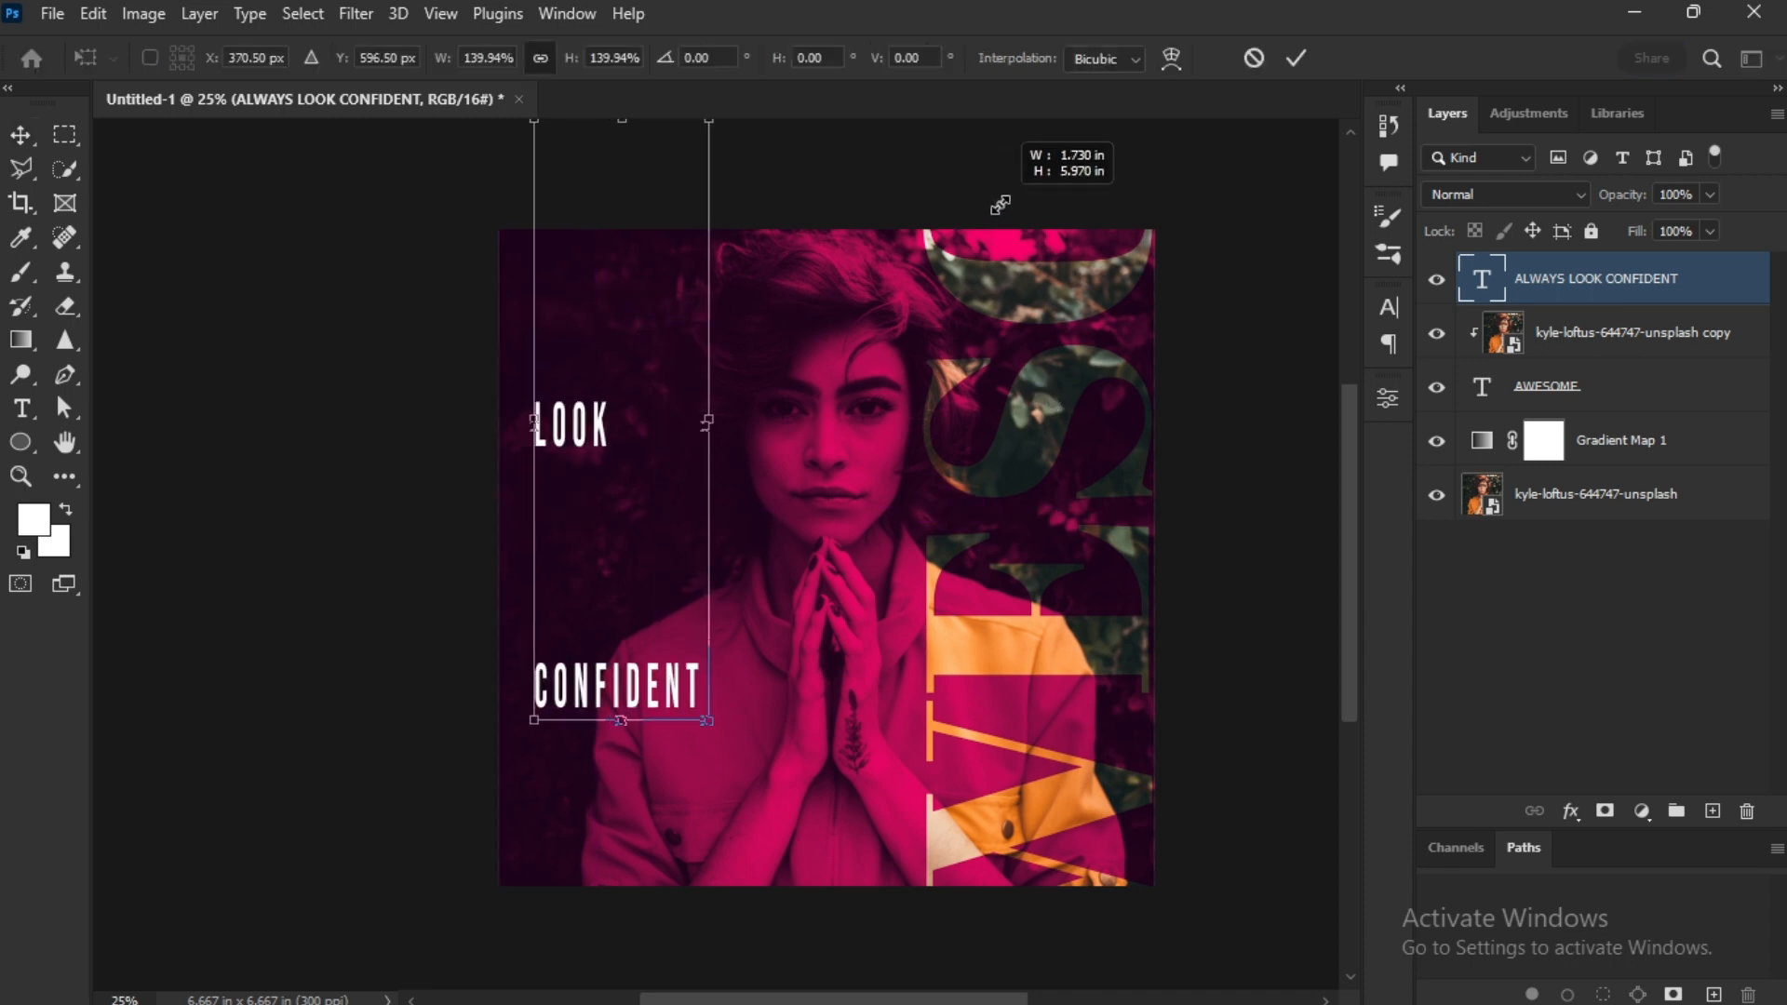
{"action": "left_click_drag", "start_coordinate": [592, 447], "coordinate": [610, 586]}
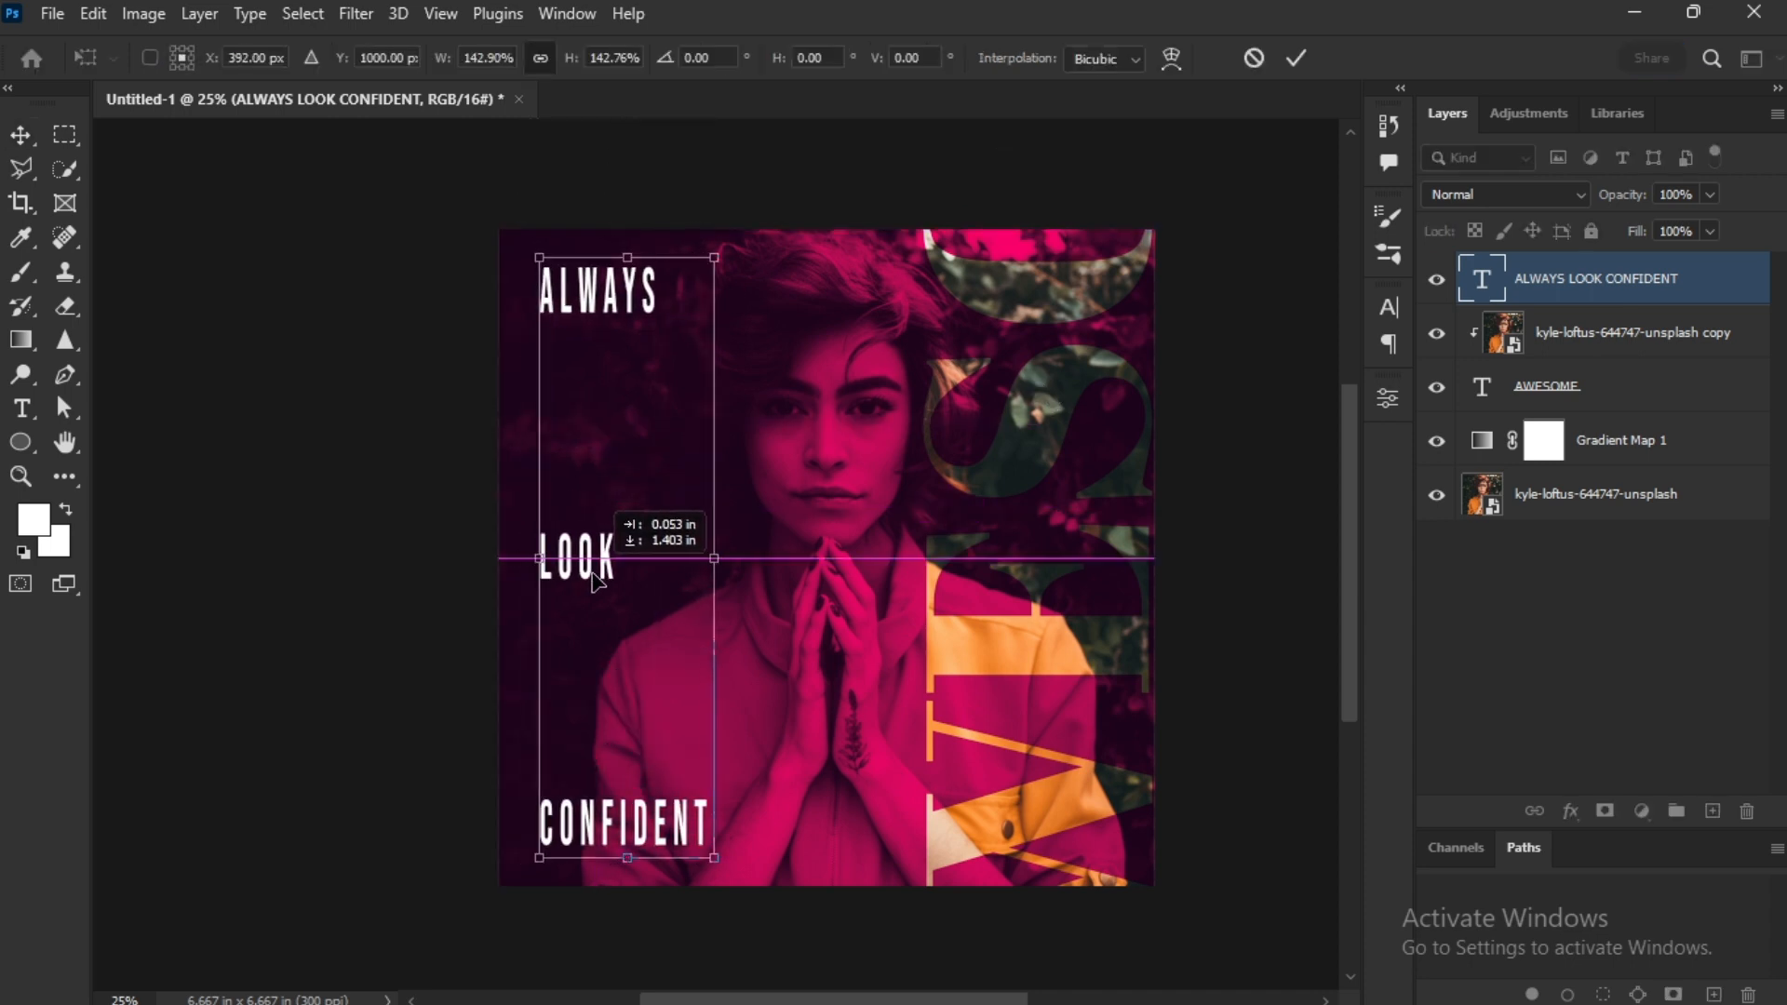
{"action": "left_click", "coordinate": [1291, 57]}
Change the ALWAYS LOOK CONFIDENT text's font to FONTSPRING DEMO - Integral CF Bold Regular.
{"action": "left_click", "coordinate": [1389, 309]}
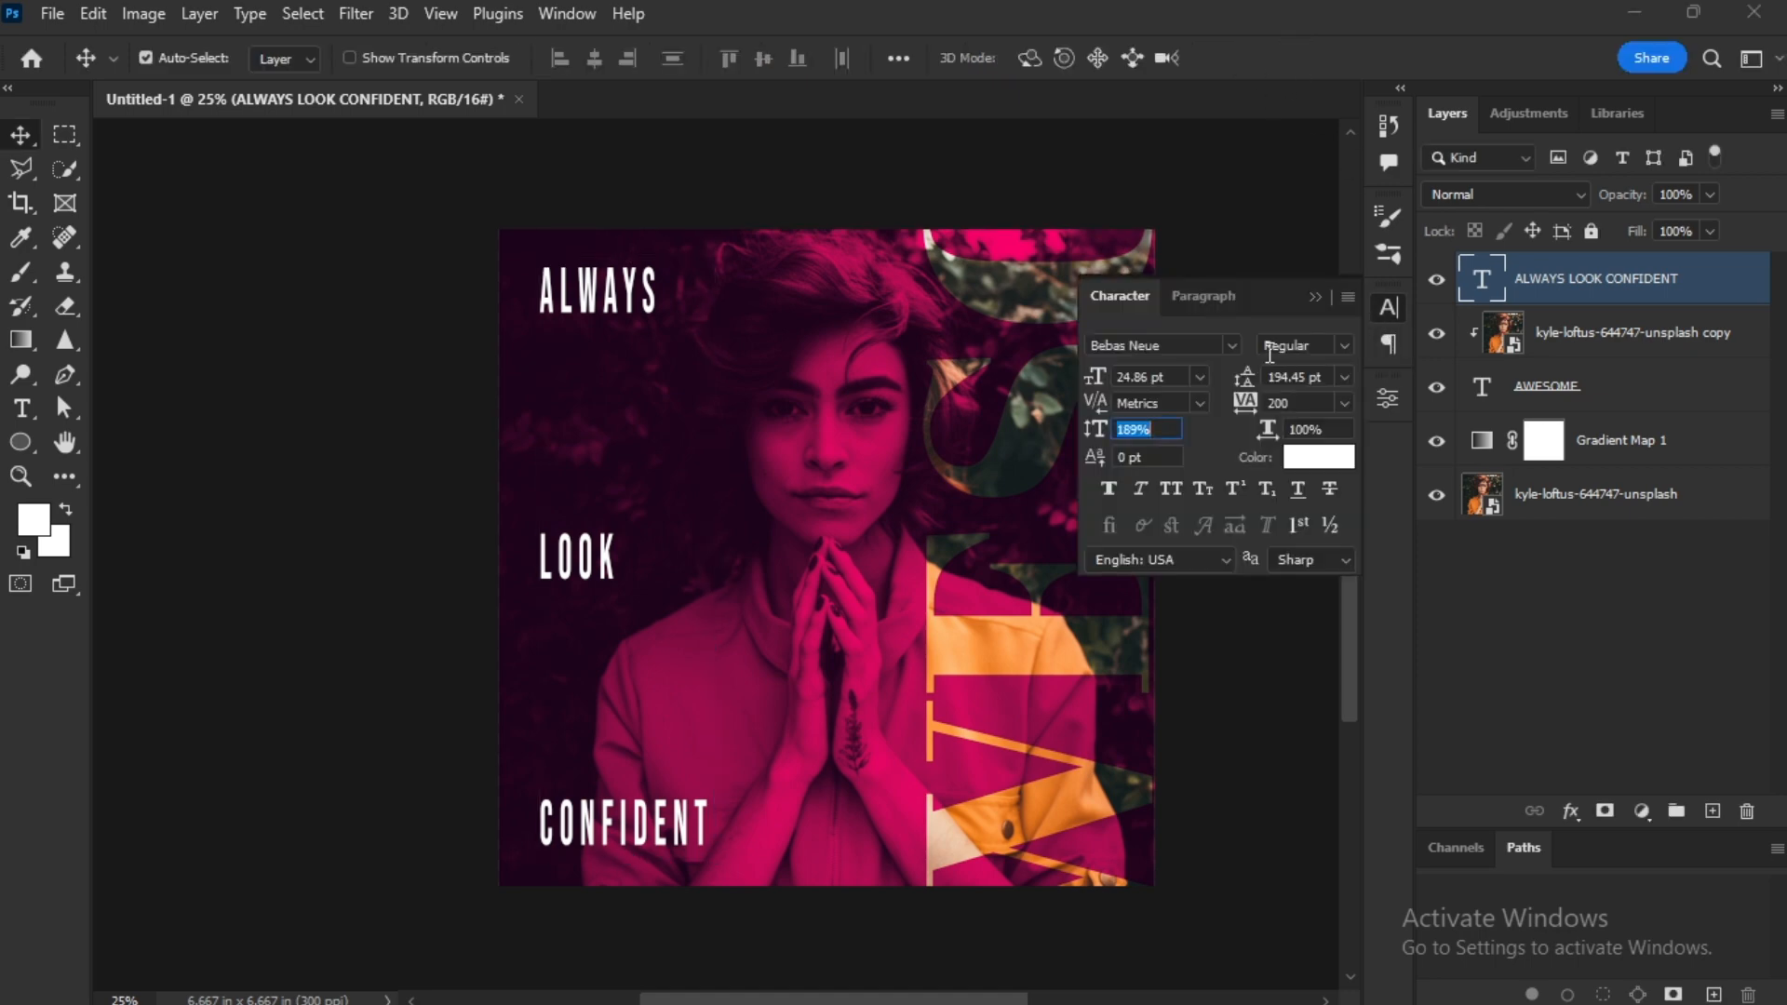
{"action": "left_click", "coordinate": [1210, 346]}
{"action": "left_click", "coordinate": [1231, 345]}
{"action": "scroll", "coordinate": [1396, 558], "scroll_direction": "down", "scroll_amount": 15}
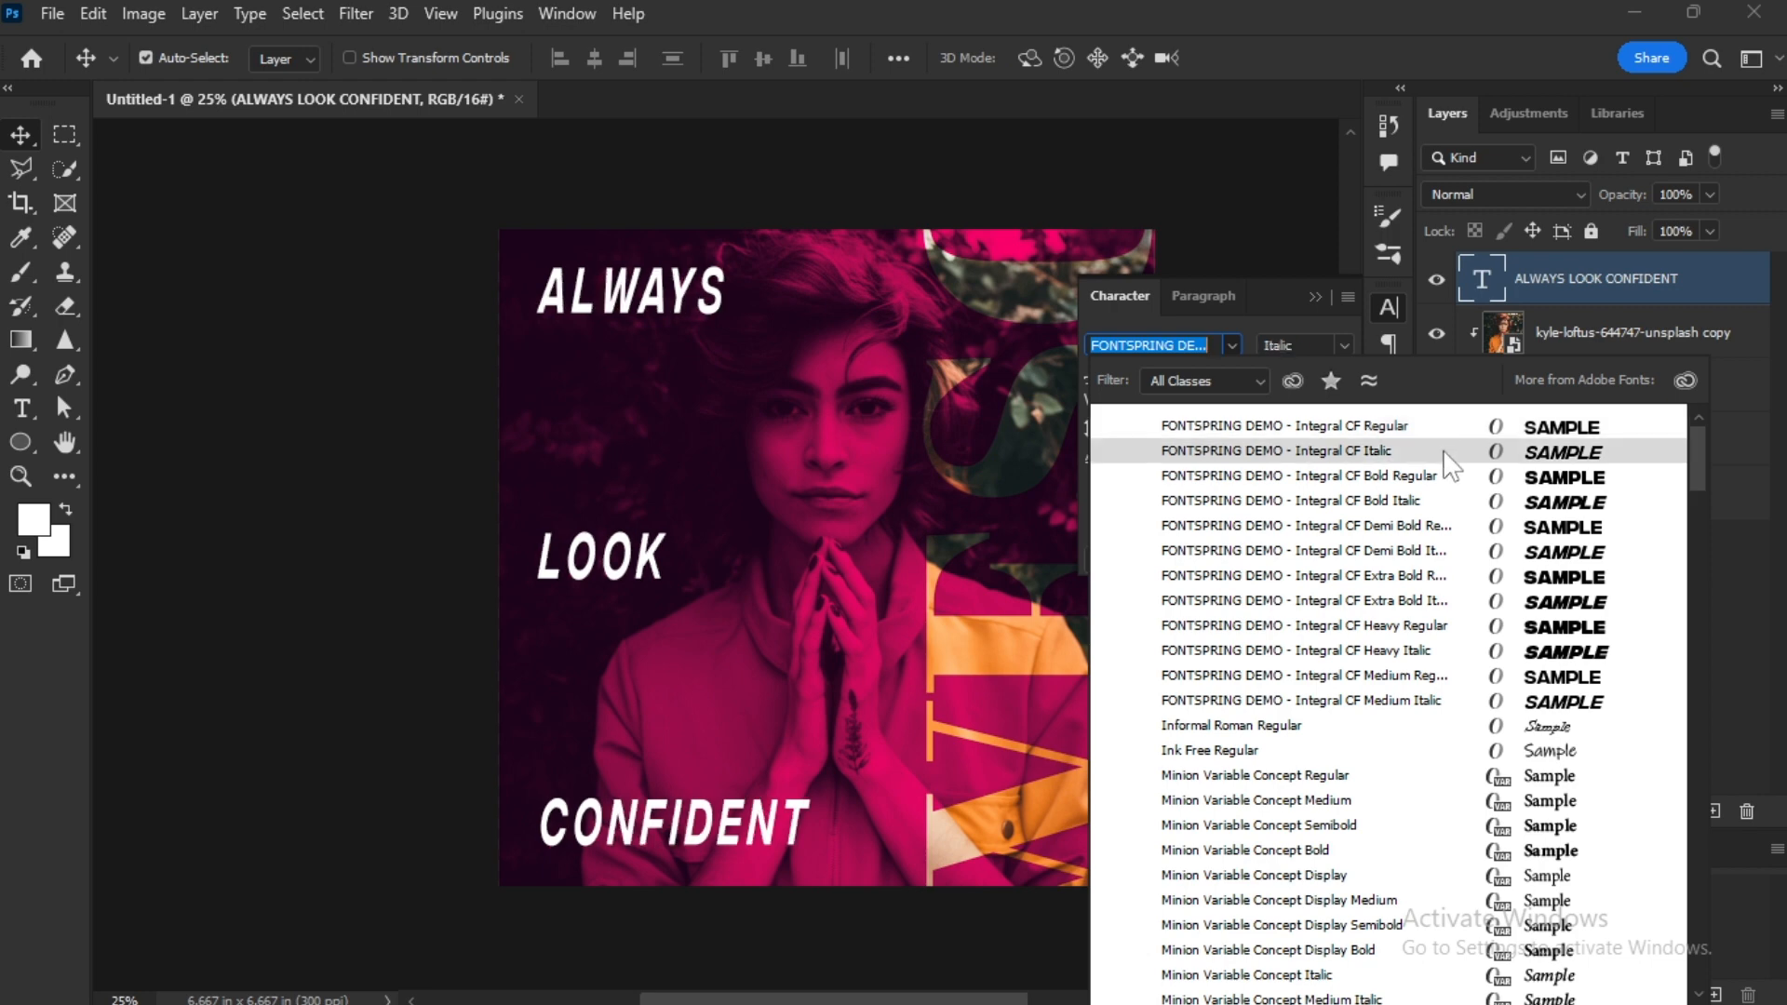
{"action": "left_click", "coordinate": [1445, 475]}
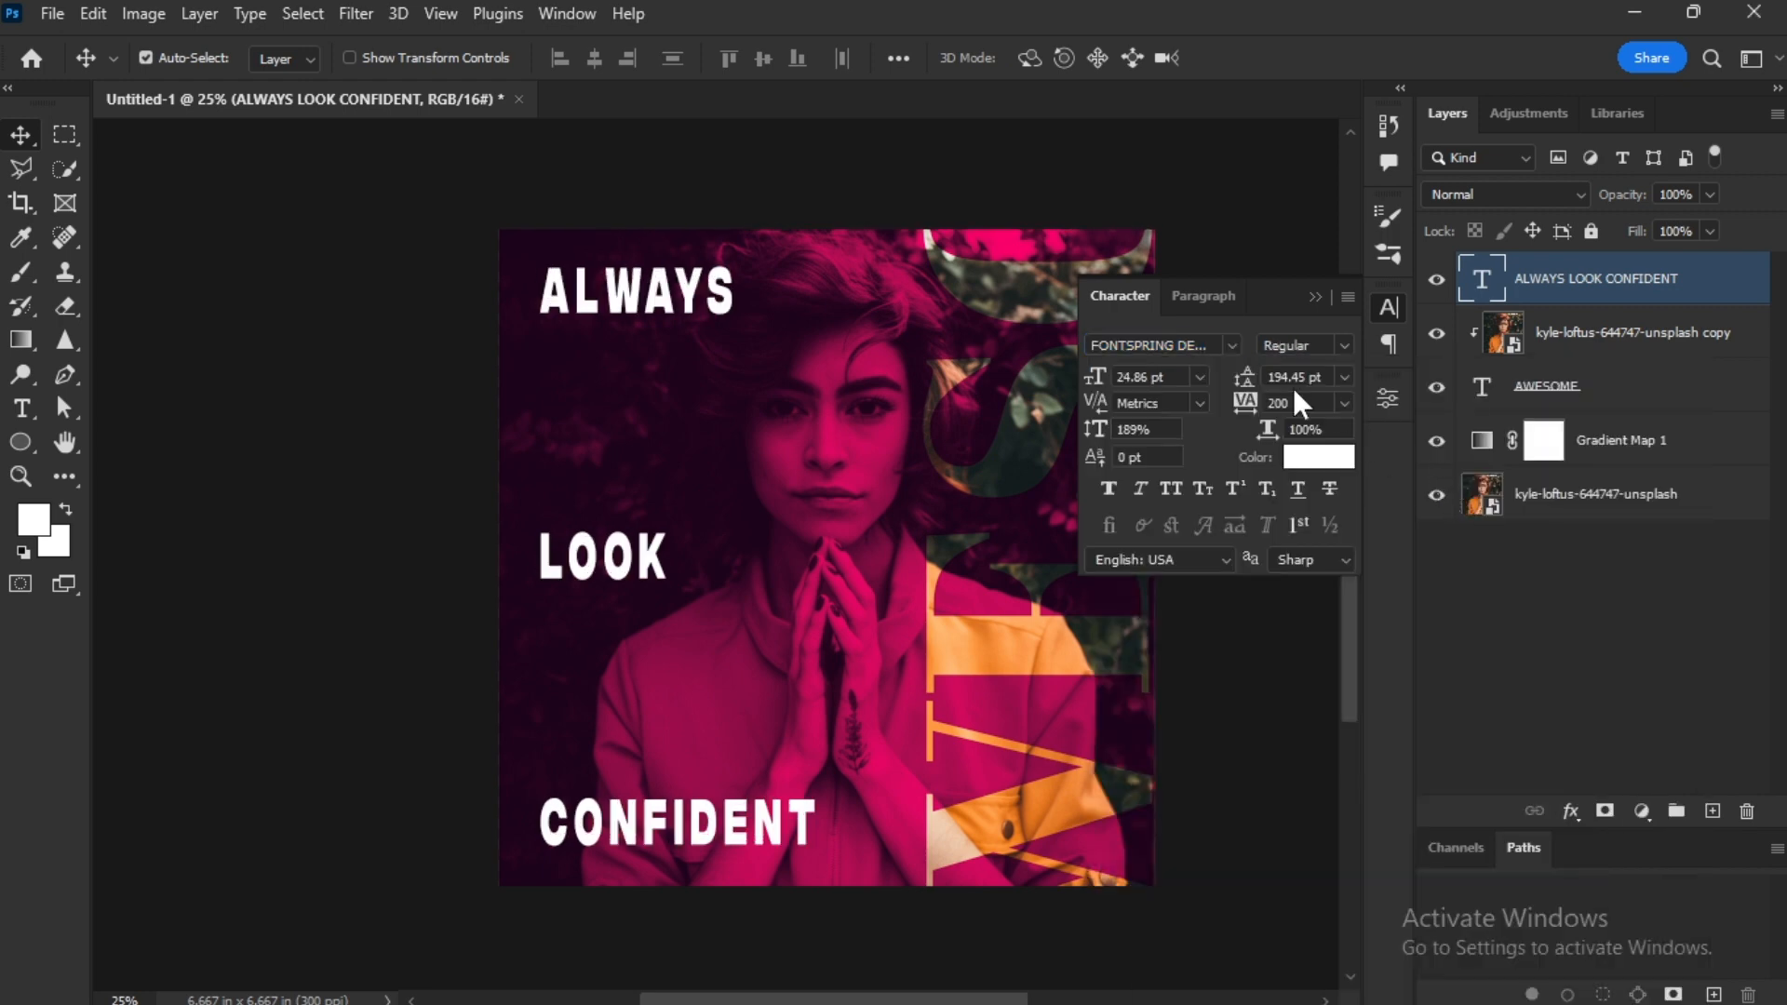
{"action": "left_click", "coordinate": [1315, 297]}
Scale the ALWAYS LOOK CONFIDENT text down slightly and place it close to the canvas's upper-left edge.
{"action": "mouse_move", "coordinate": [646, 566]}
{"action": "left_mouse_down"}
{"action": "mouse_move", "coordinate": [605, 545]}
{"action": "mouse_move", "coordinate": [620, 551]}
{"action": "left_mouse_up"}
{"action": "key", "text": "ctrl+t"}
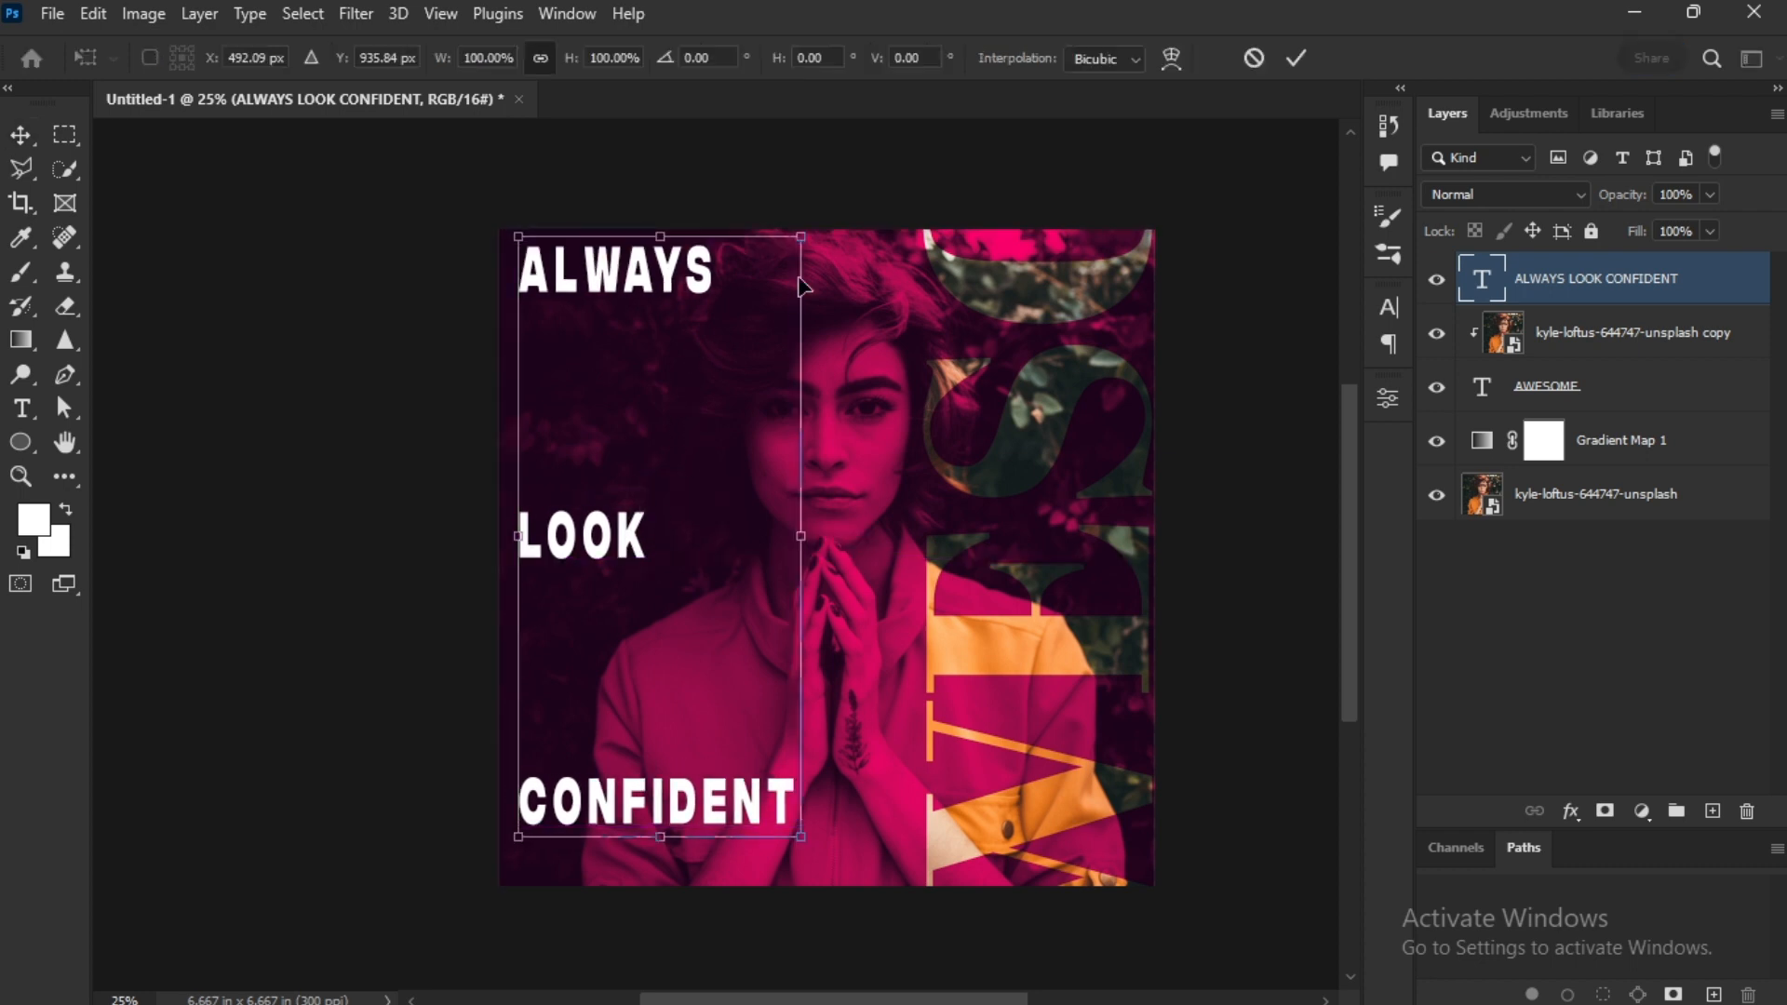
{"action": "left_click_drag", "start_coordinate": [791, 270], "coordinate": [766, 283]}
{"action": "left_click_drag", "start_coordinate": [657, 302], "coordinate": [647, 300]}
{"action": "left_click", "coordinate": [1297, 57]}
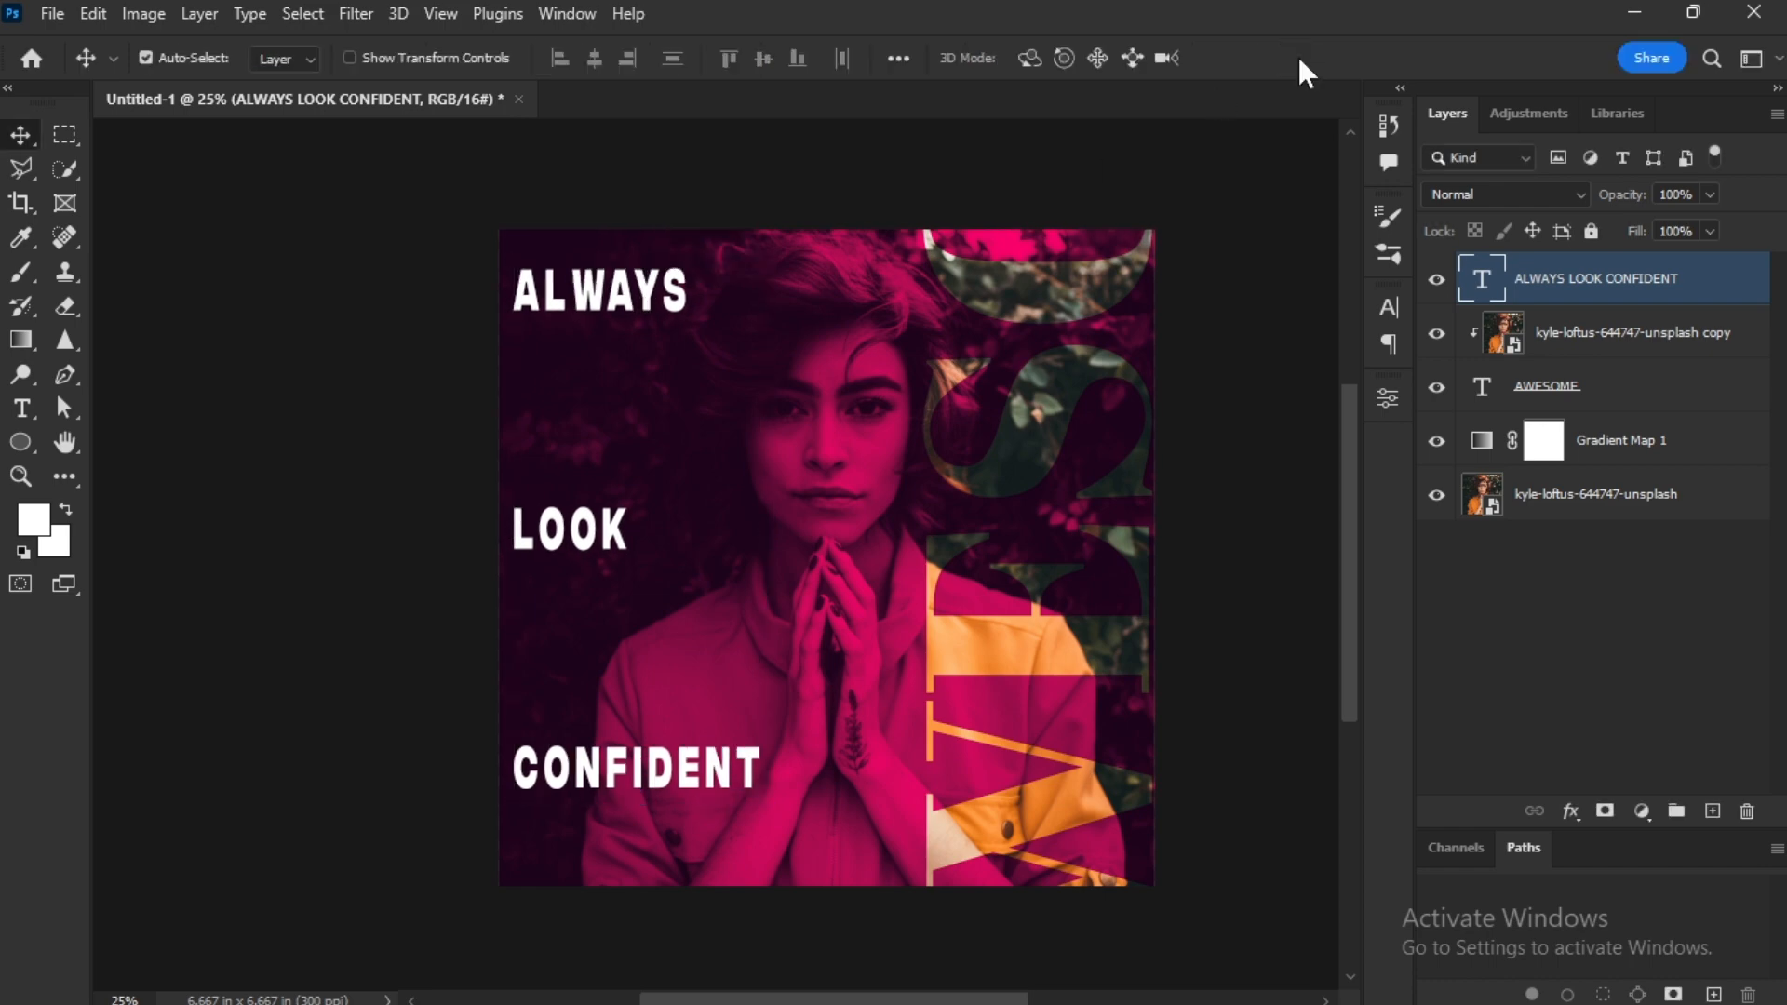
Add an Outer Glow layer style to the ALWAYS LOOK CONFIDENT text and reset its settings to default.
{"action": "double_click", "coordinate": [1733, 283]}
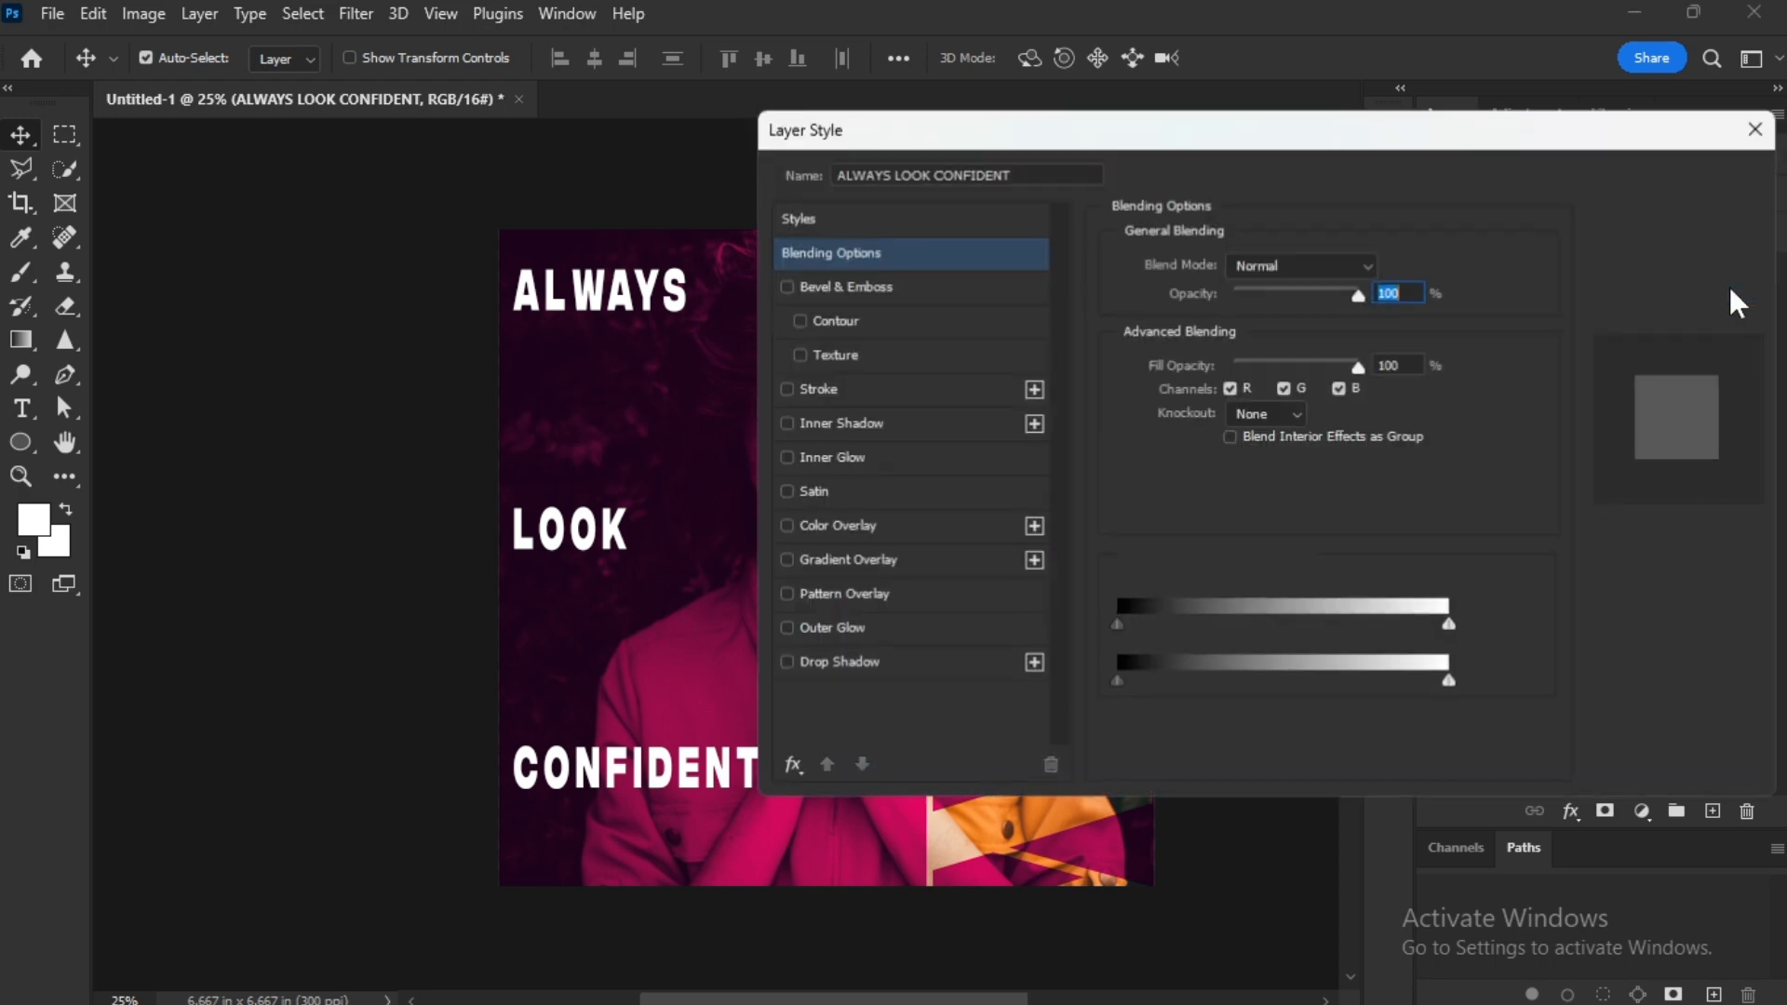
{"action": "left_click_drag", "start_coordinate": [1293, 128], "coordinate": [1416, 112]}
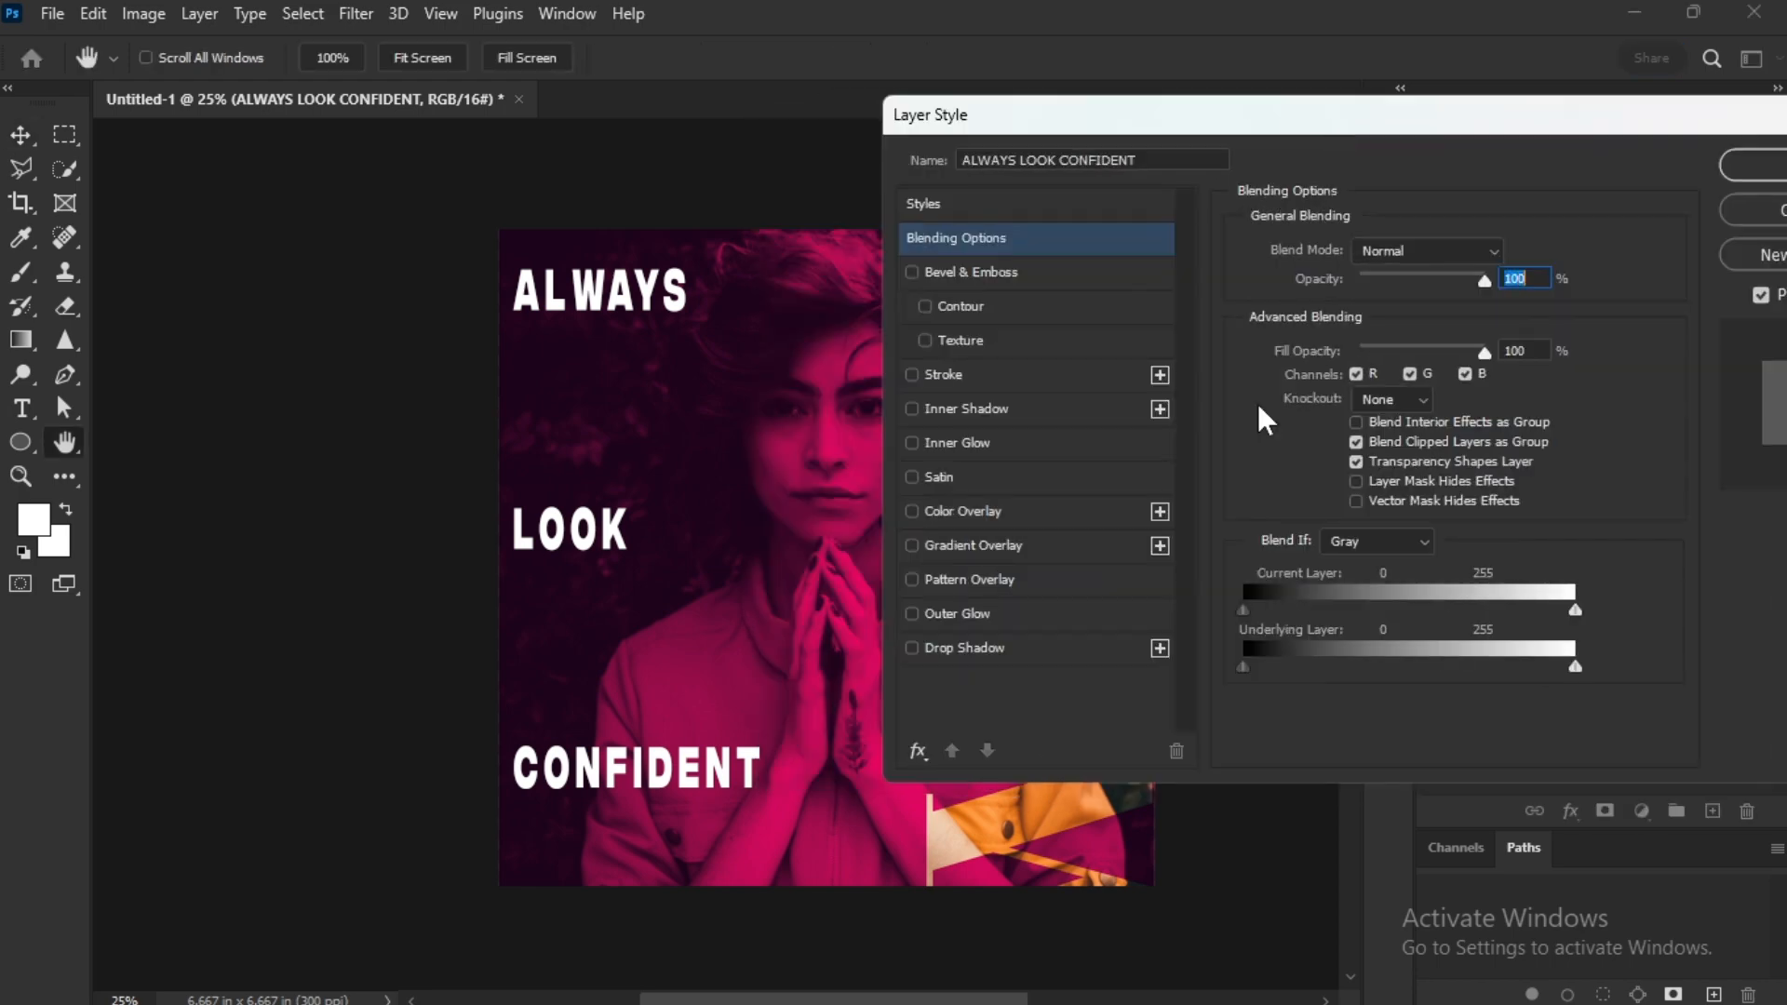
{"action": "left_click", "coordinate": [1052, 610]}
{"action": "left_click", "coordinate": [1513, 705]}
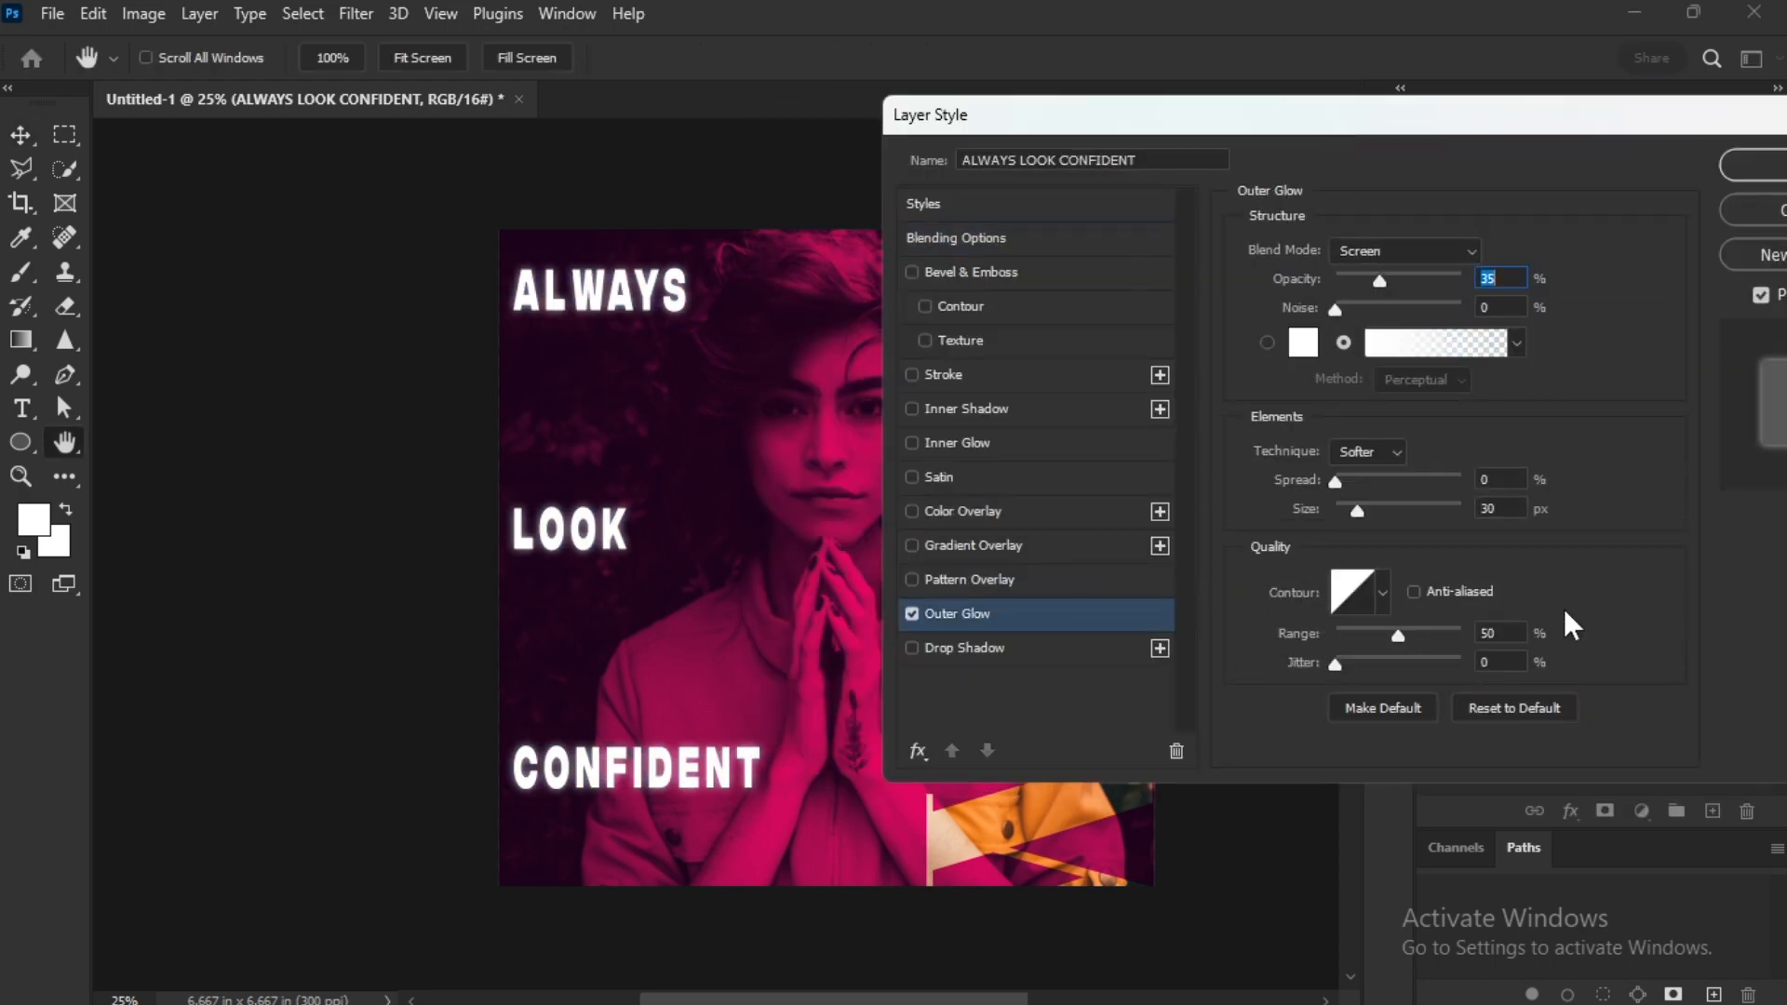
Set the outer glow's colour to bright magenta and its opacity to 100%.
{"action": "left_click", "coordinate": [1303, 342]}
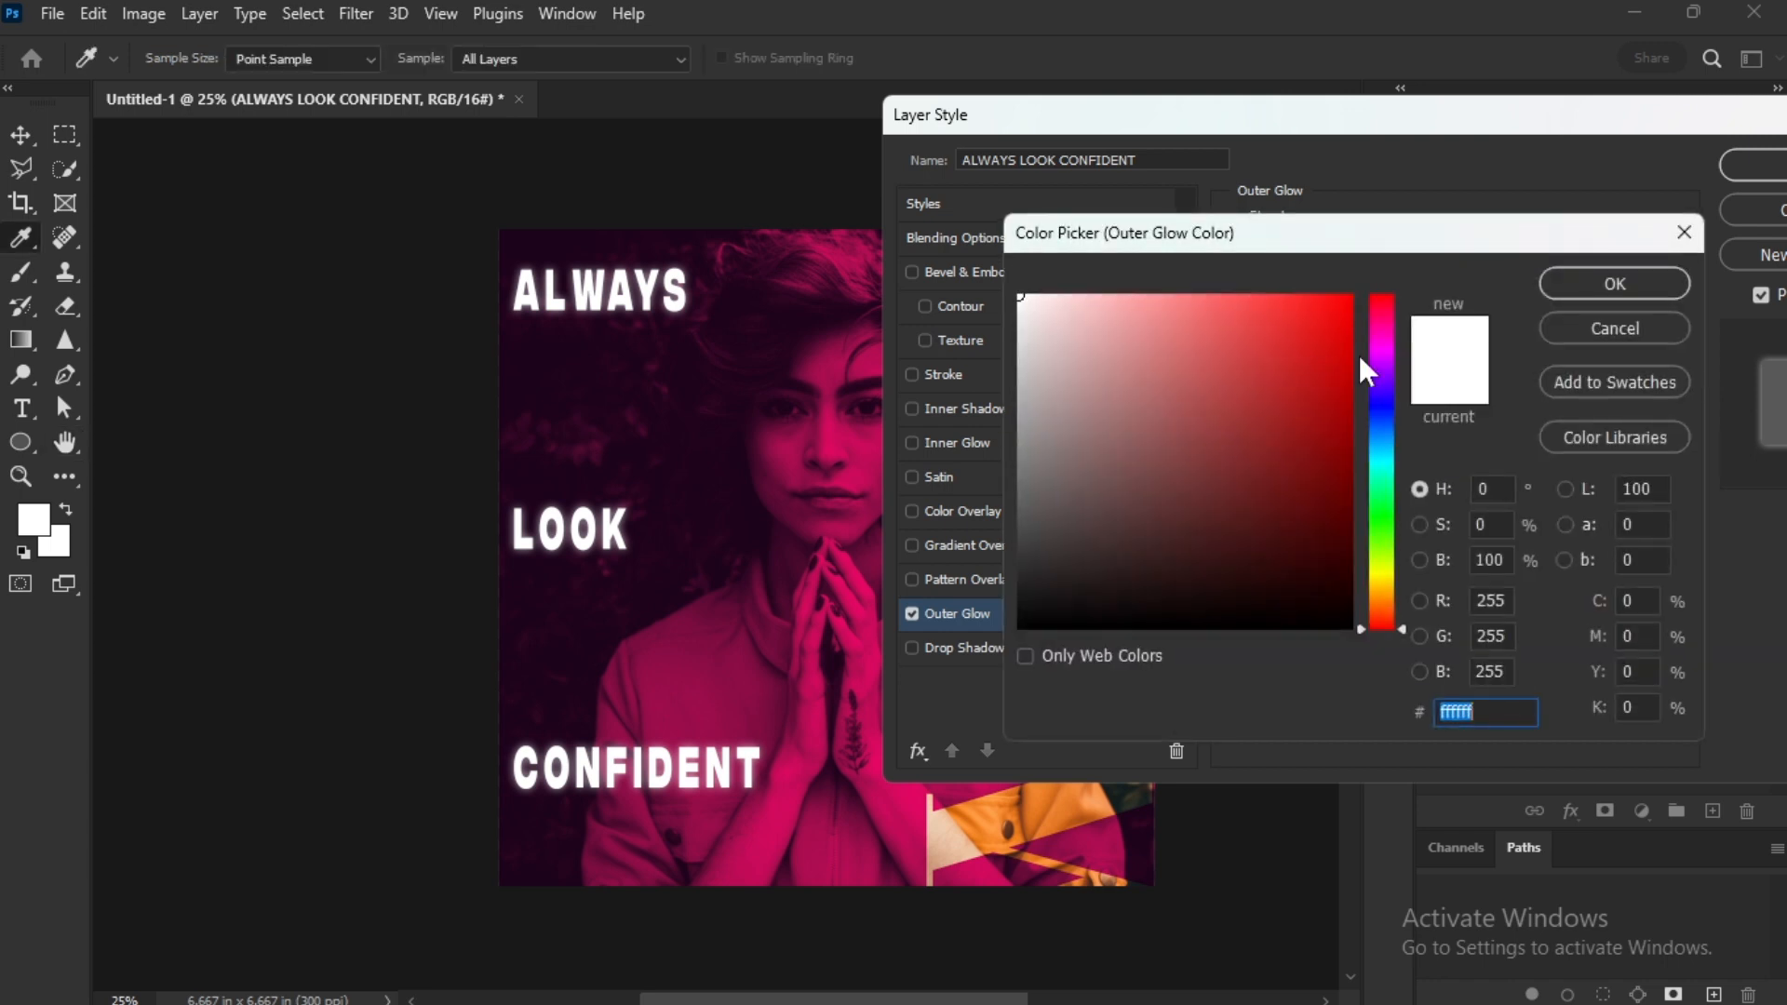
{"action": "mouse_move", "coordinate": [1387, 360]}
{"action": "left_mouse_down"}
{"action": "mouse_move", "coordinate": [1345, 304]}
{"action": "mouse_move", "coordinate": [1375, 305]}
{"action": "mouse_move", "coordinate": [1392, 357]}
{"action": "mouse_move", "coordinate": [1383, 457]}
{"action": "mouse_move", "coordinate": [1376, 355]}
{"action": "mouse_move", "coordinate": [1300, 351]}
{"action": "mouse_move", "coordinate": [1335, 283]}
{"action": "mouse_move", "coordinate": [1371, 304]}
{"action": "mouse_move", "coordinate": [1462, 281]}
{"action": "left_mouse_up"}
{"action": "left_click", "coordinate": [1383, 345]}
{"action": "left_click", "coordinate": [1582, 281]}
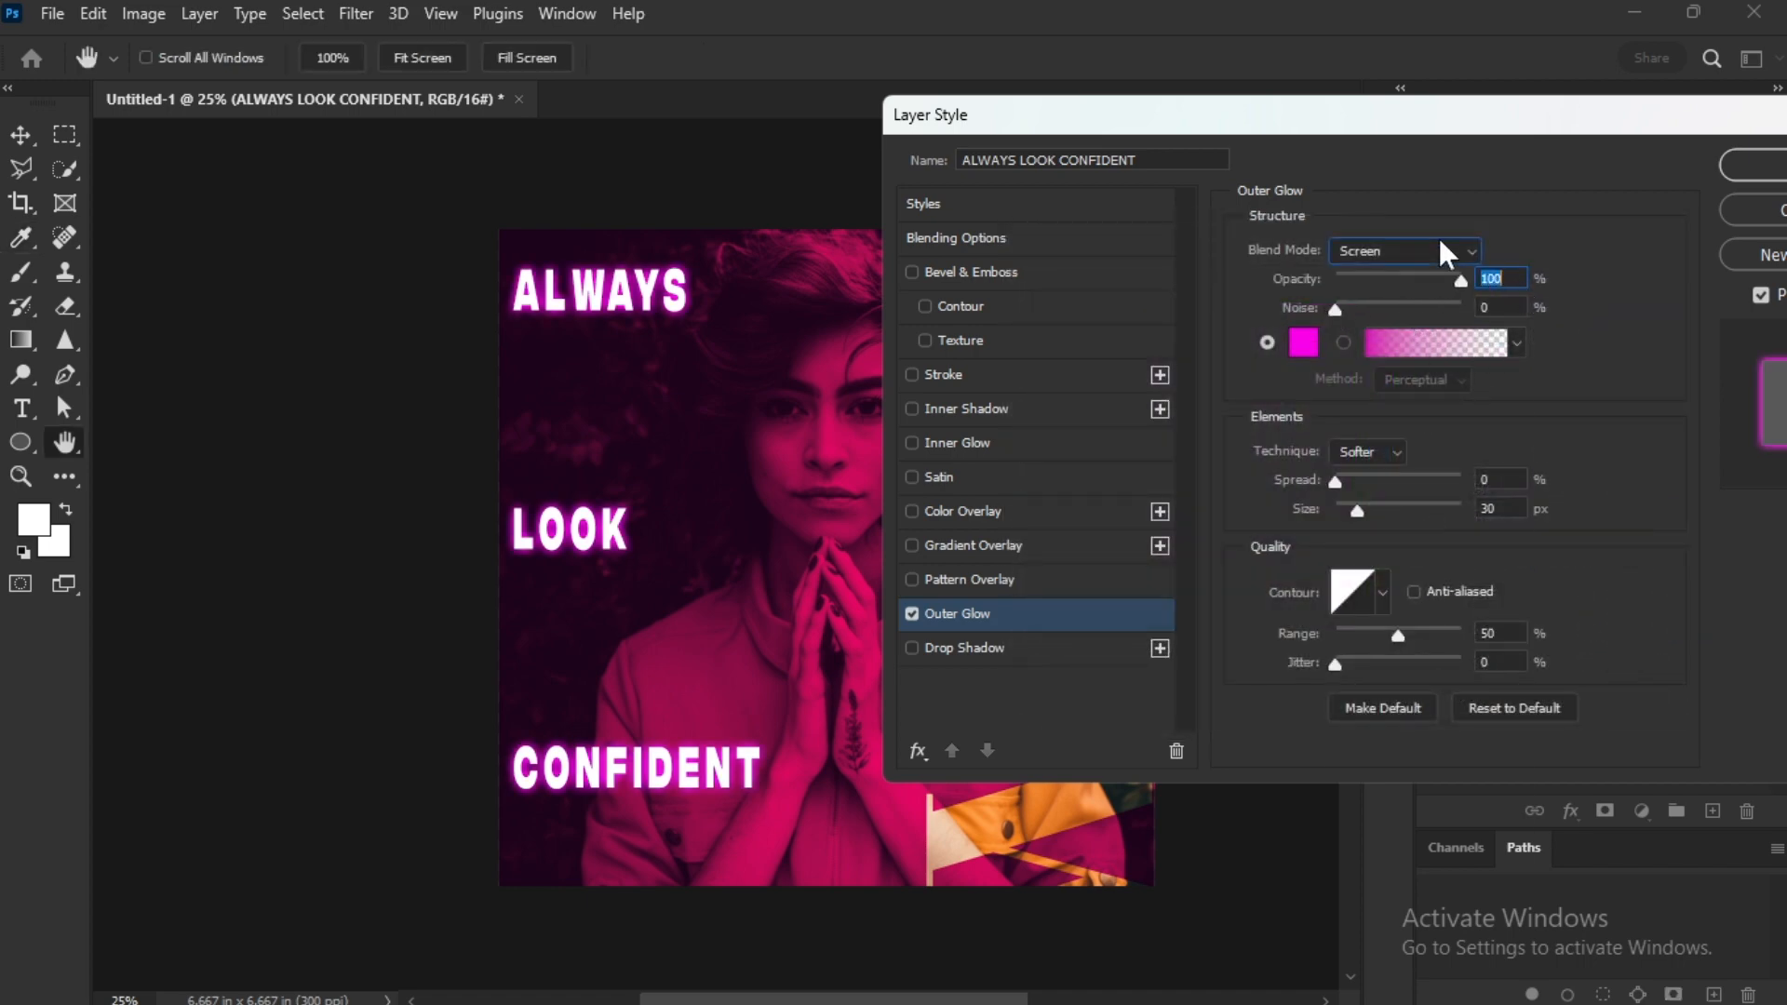
Set the outer glow's blend mode to Normal, increase its size slightly and apply the layer style.
{"action": "left_click", "coordinate": [1439, 249]}
{"action": "left_click", "coordinate": [1388, 279]}
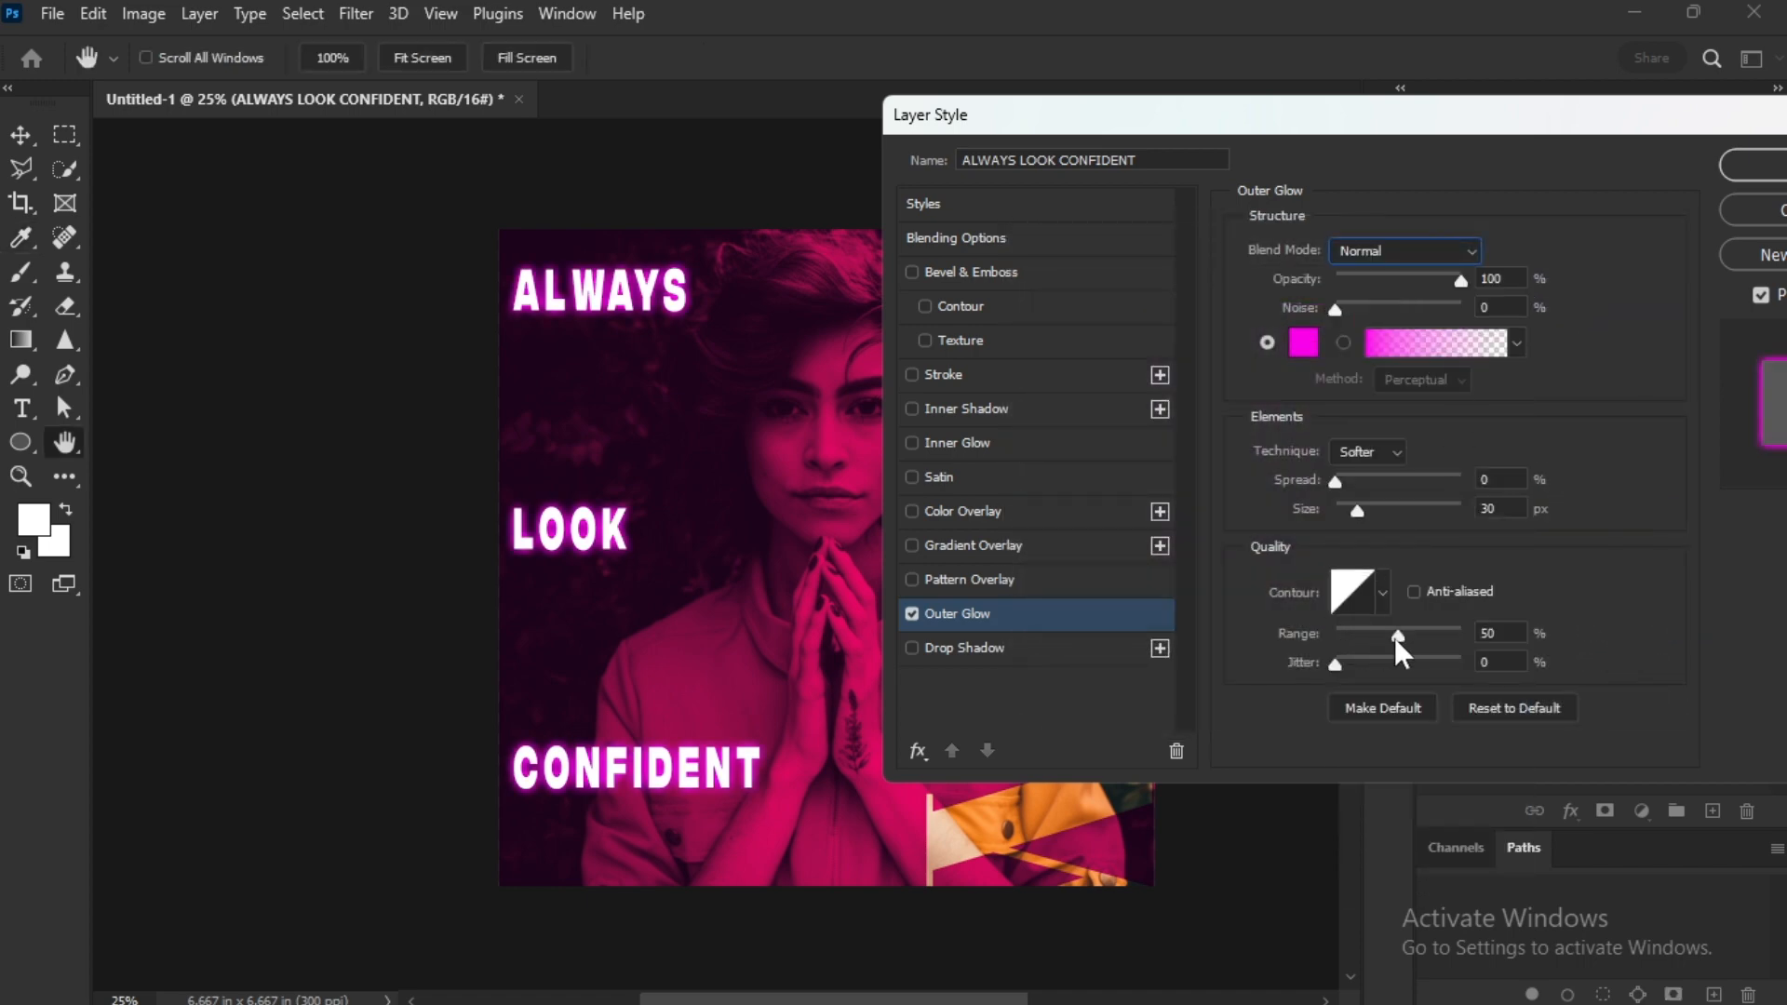
{"action": "left_click_drag", "start_coordinate": [1372, 507], "coordinate": [1364, 499]}
{"action": "left_click", "coordinate": [1738, 173]}
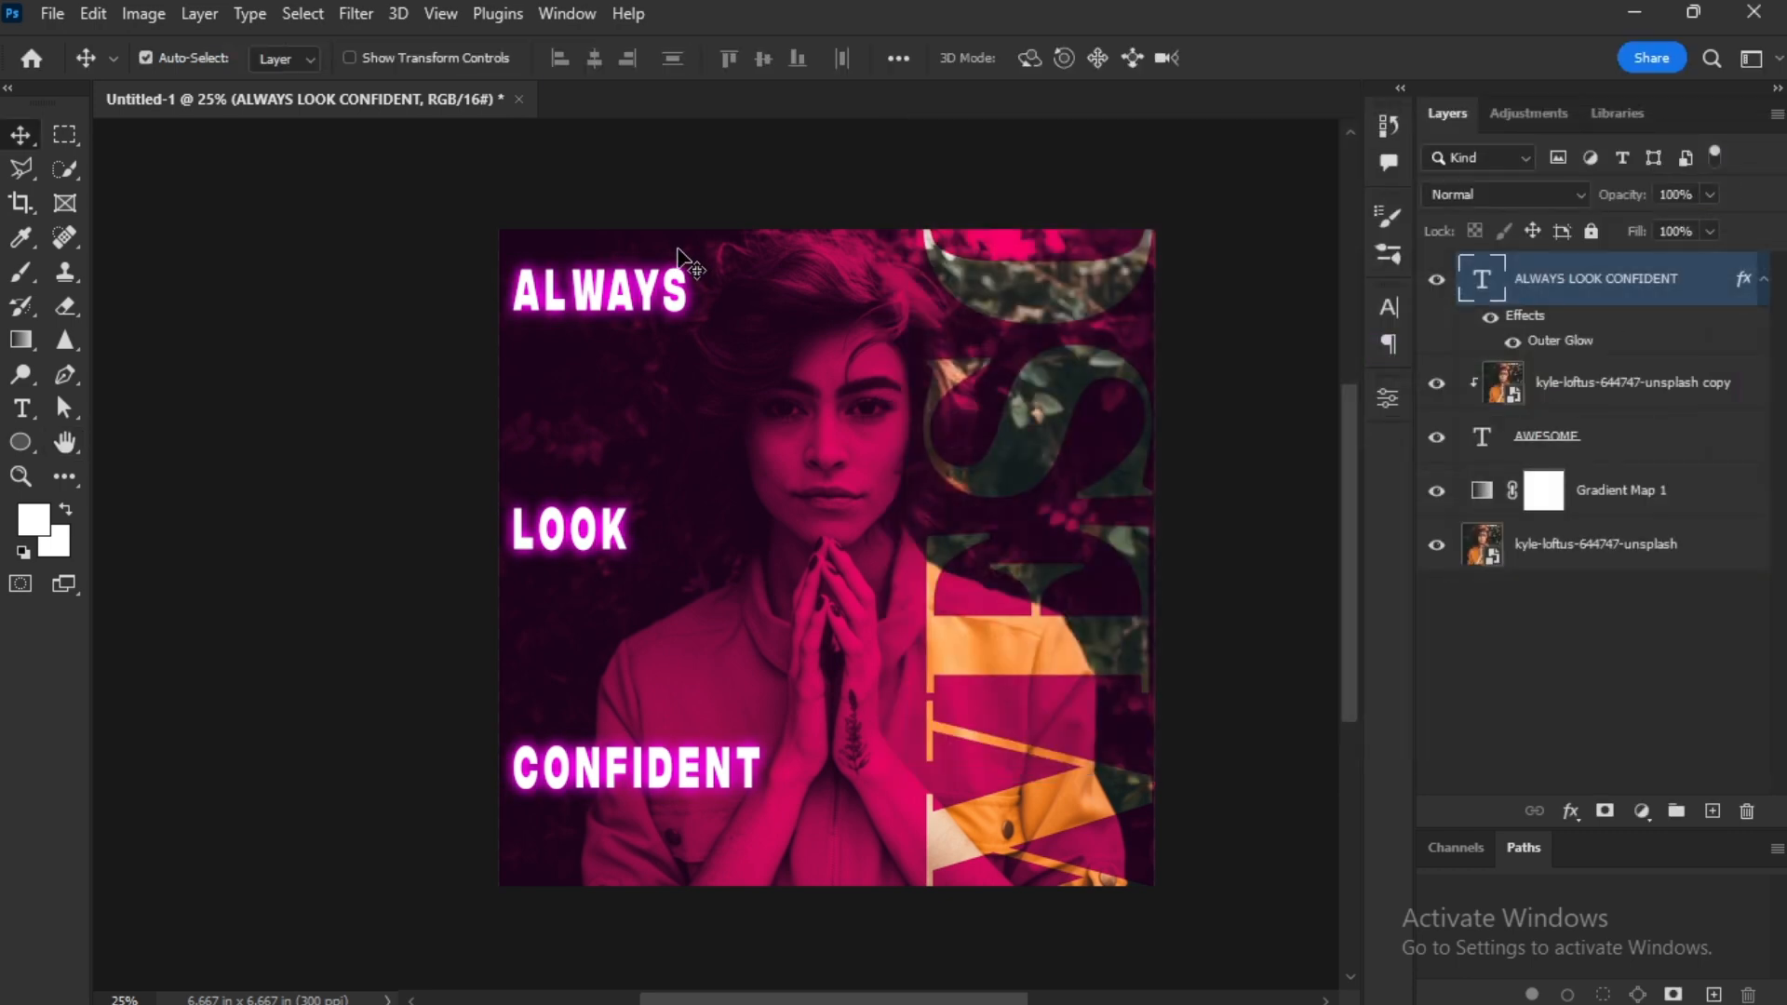
Stretch the ALWAYS LOOK CONFIDENT text horizontally to about 149% width and move it slightly down.
{"action": "key", "text": "ctrl+t"}
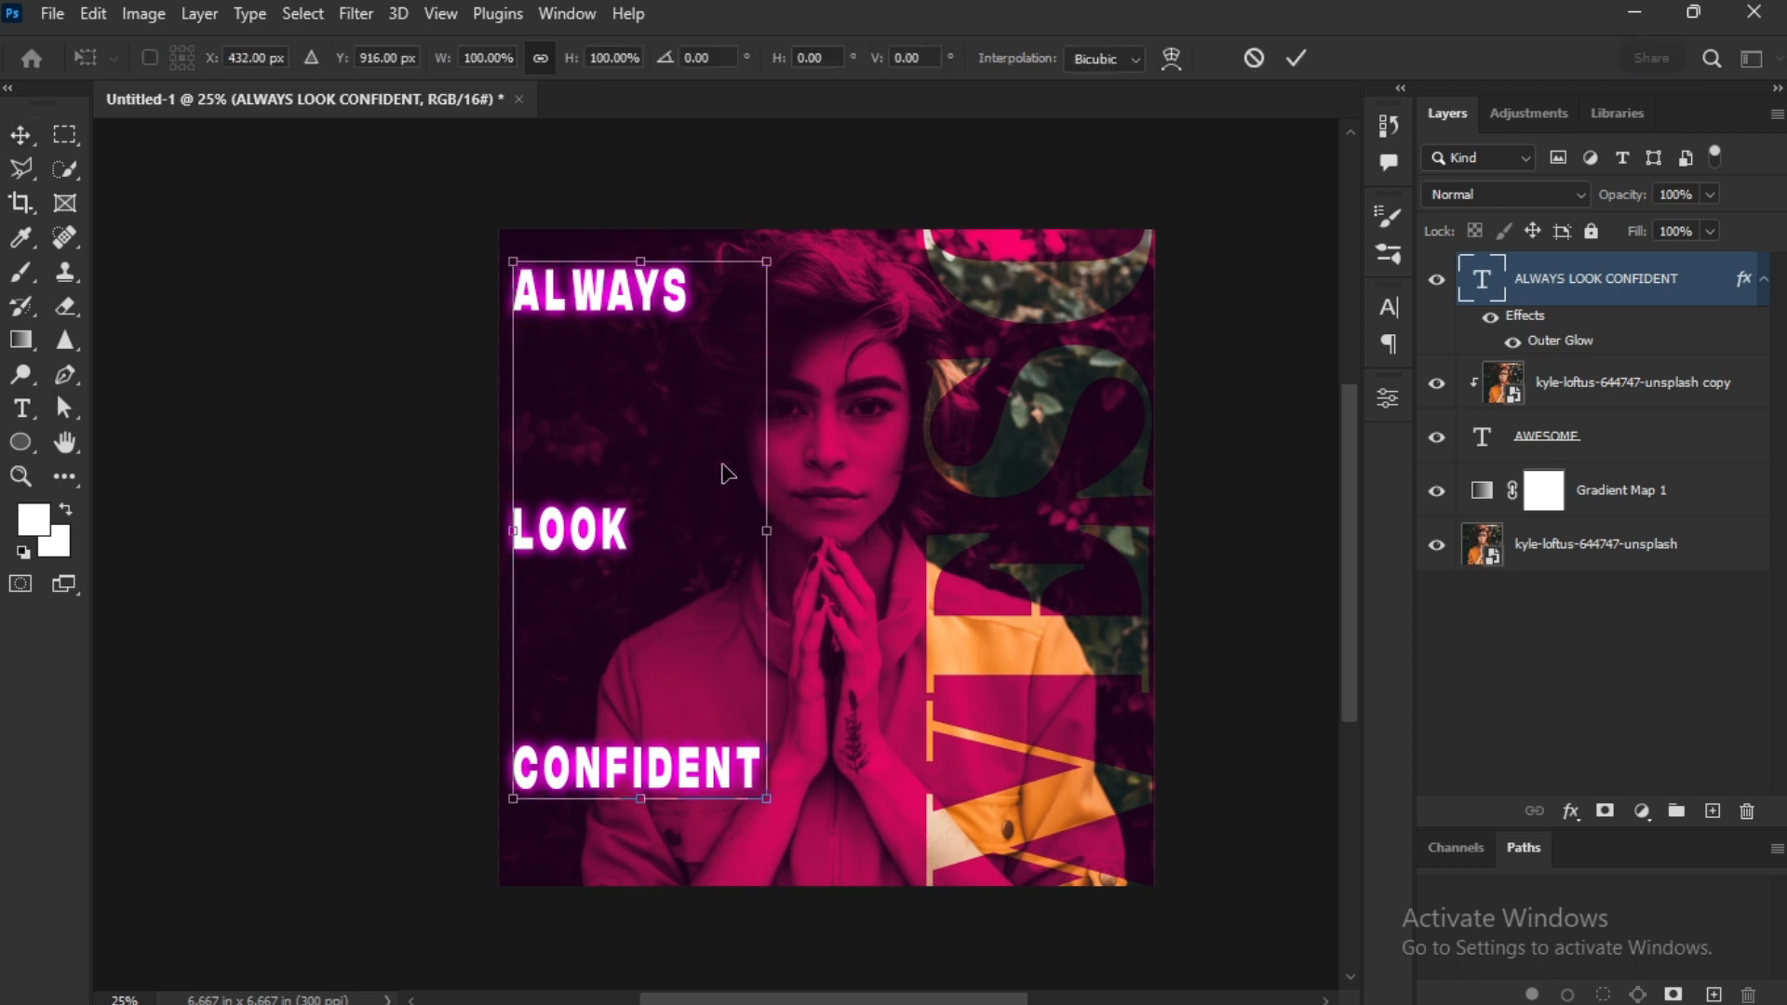
{"action": "left_click_drag", "start_coordinate": [777, 539], "coordinate": [899, 533]}
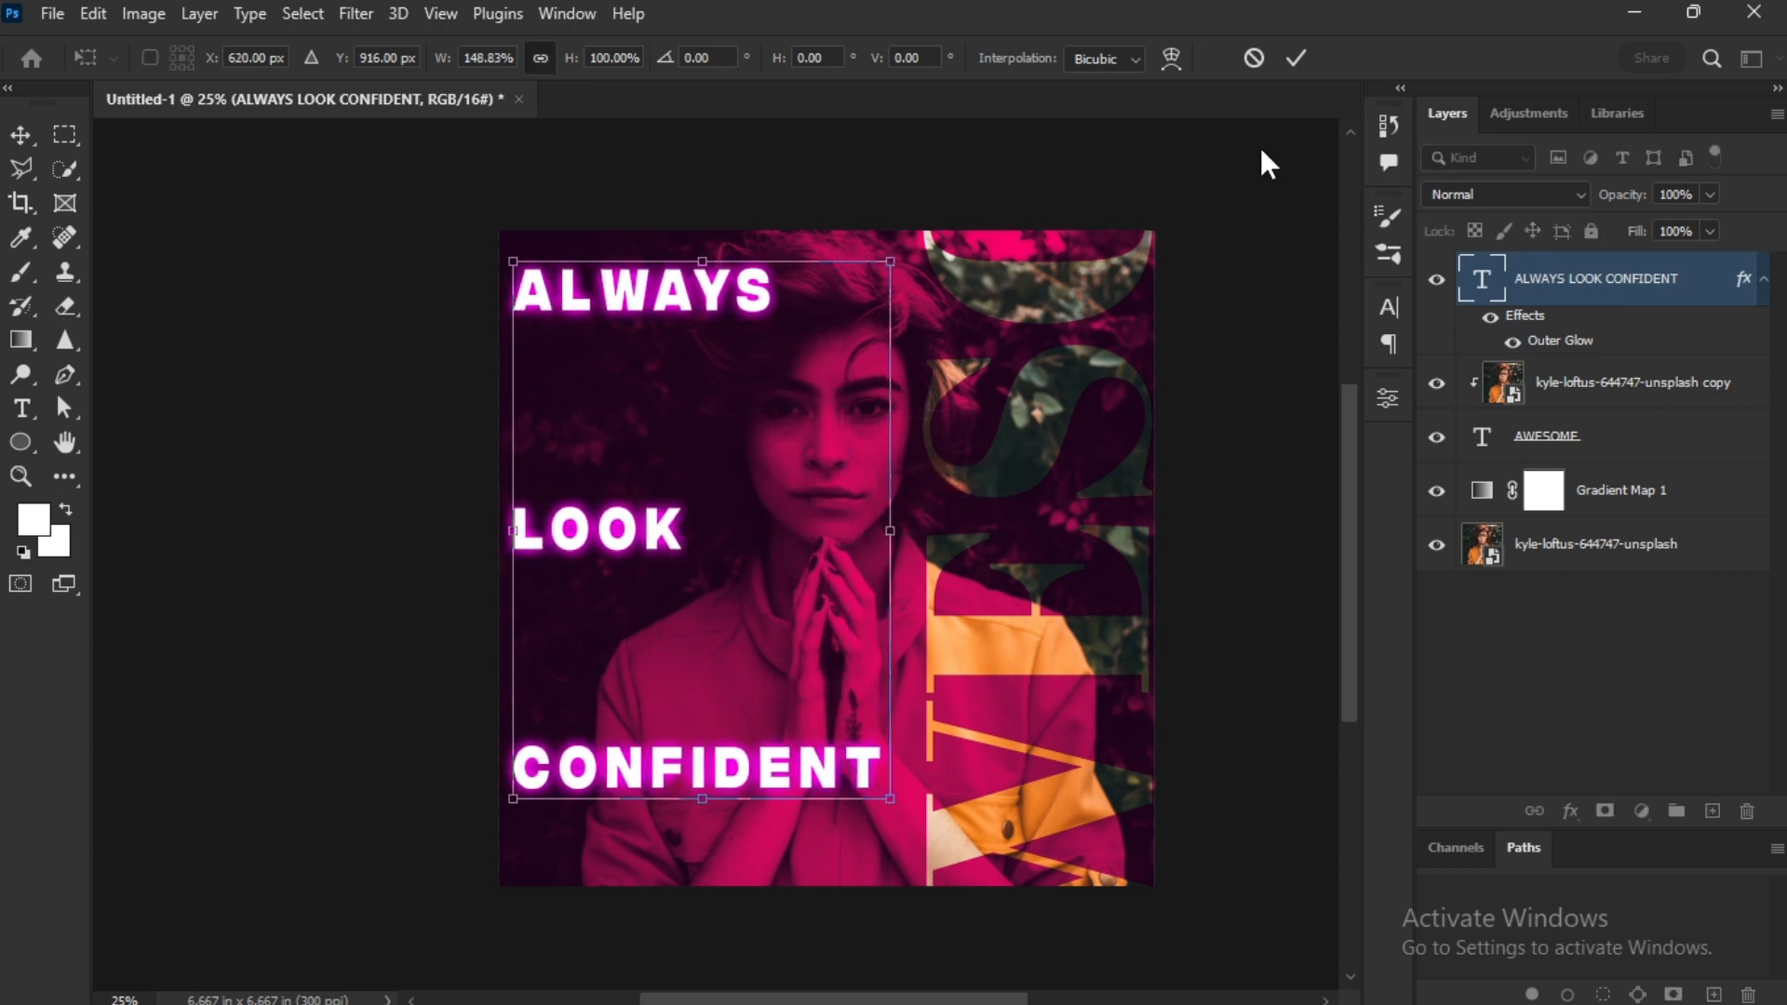
{"action": "left_click", "coordinate": [1297, 57]}
{"action": "left_click_drag", "start_coordinate": [707, 291], "coordinate": [714, 306]}
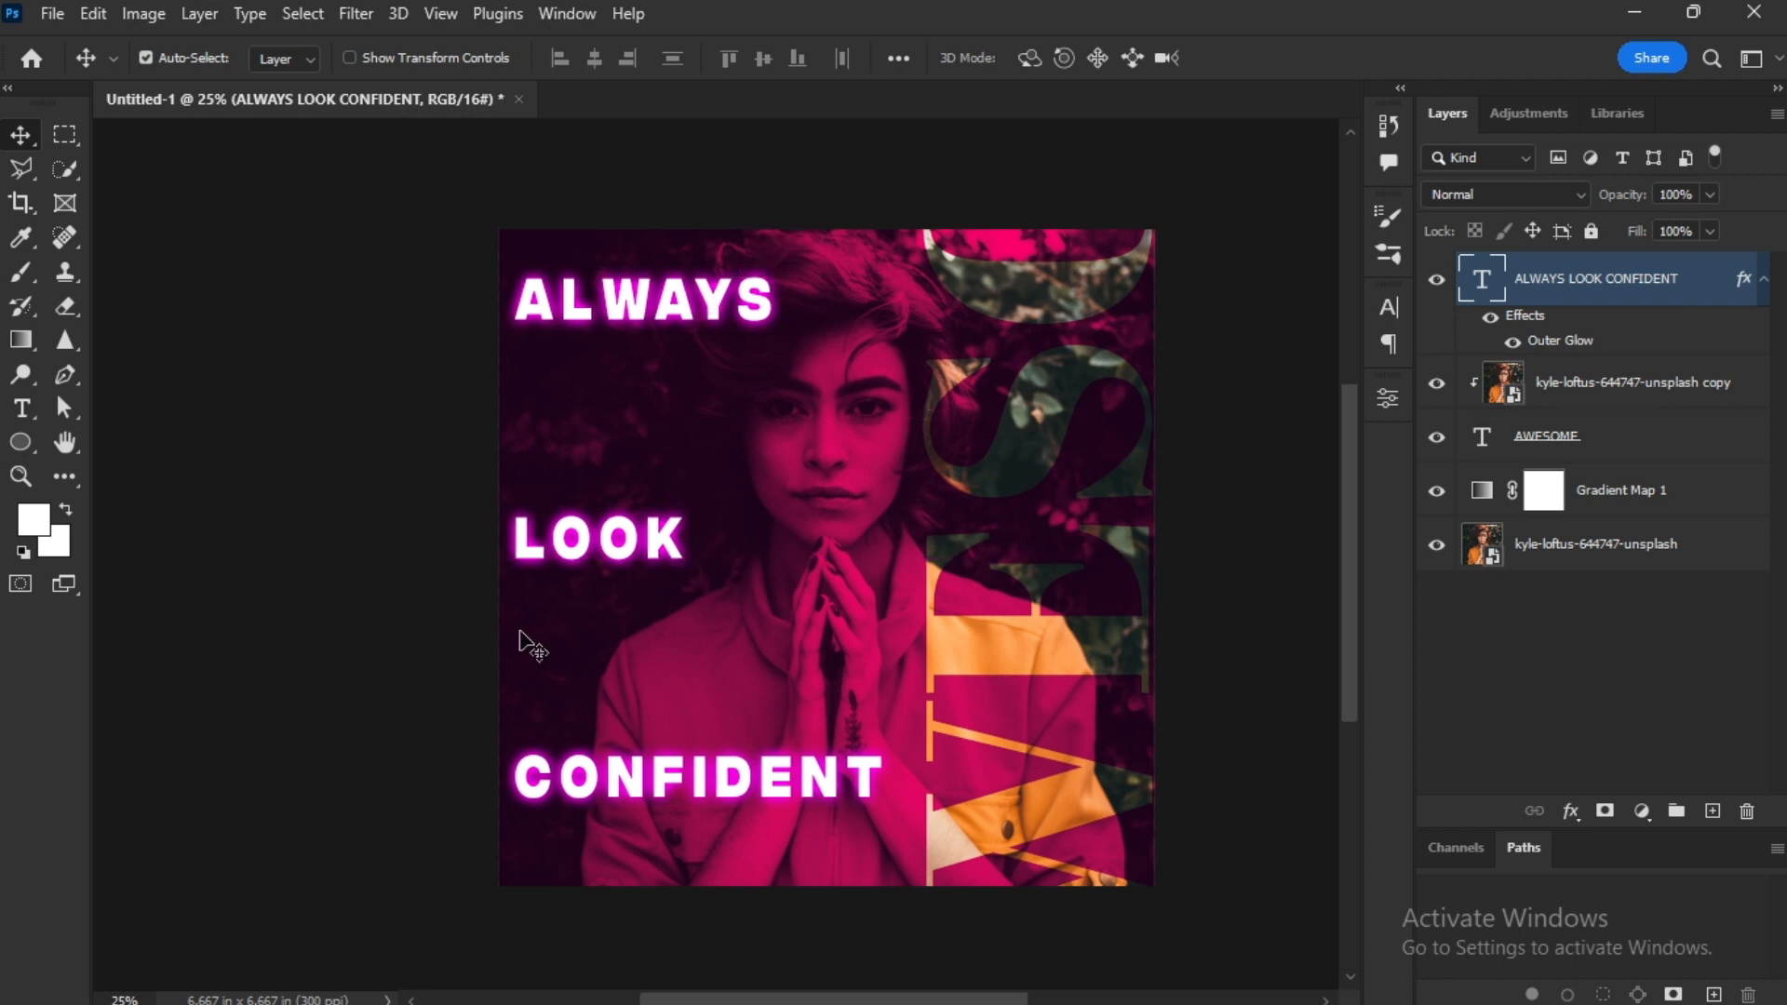